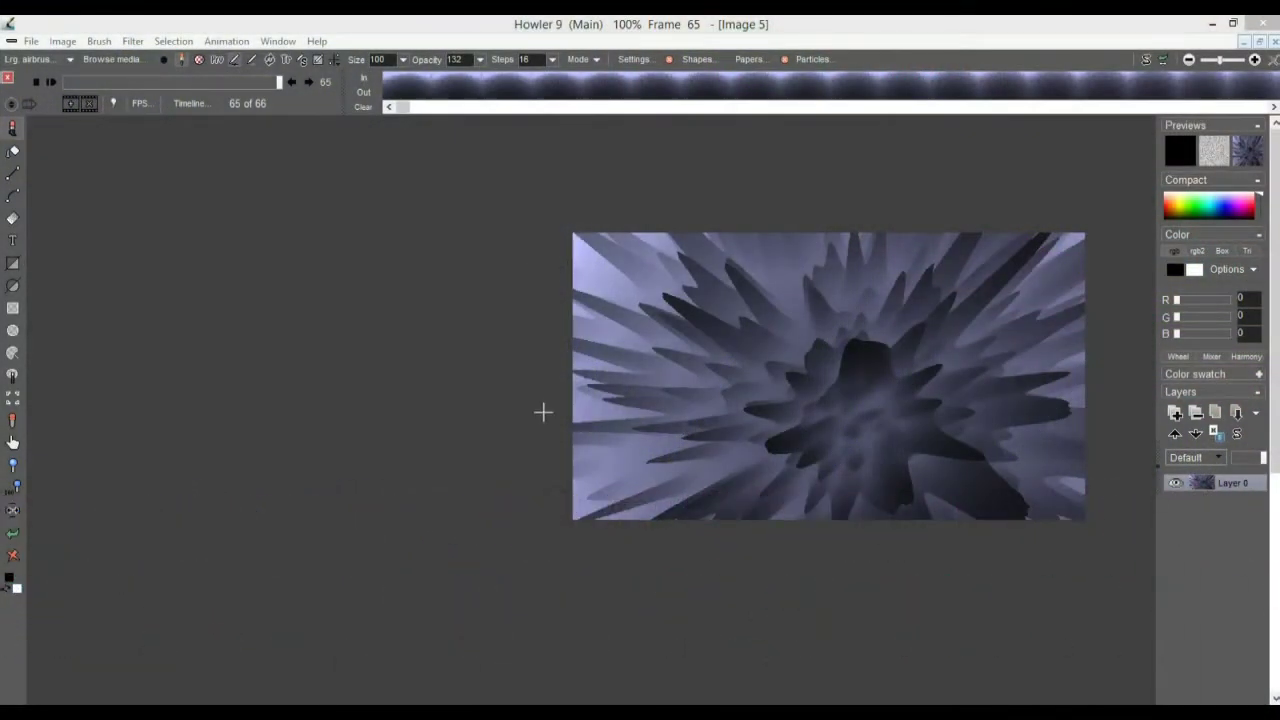
drag(480, 320, 283, 343)
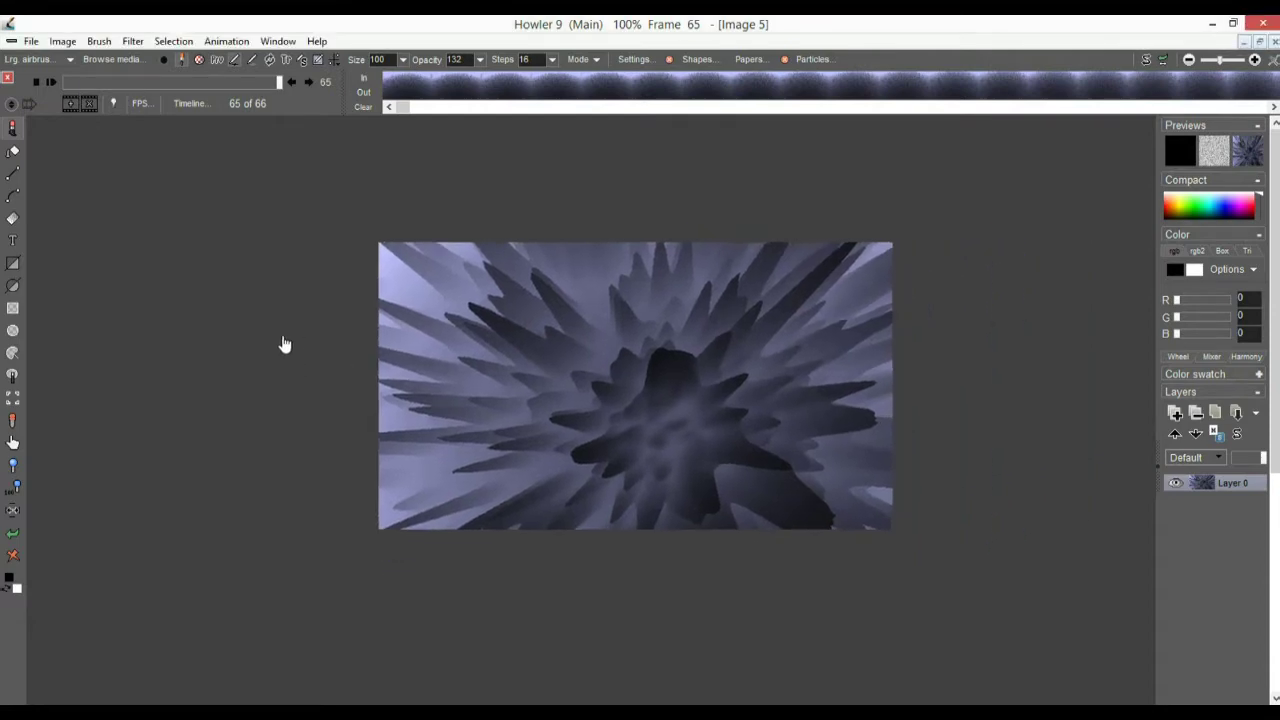
scroll(446, 371, up, 4)
scroll(508, 380, down, 3)
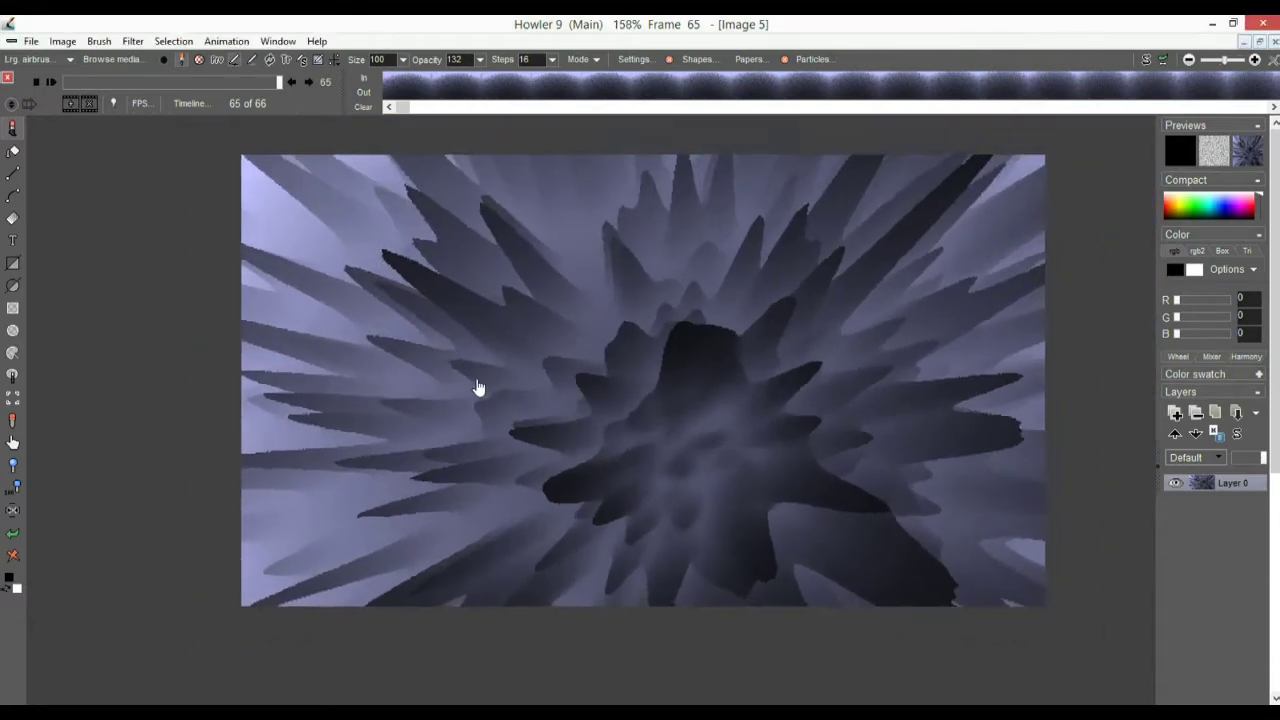
scroll(426, 386, down, 1)
scroll(414, 380, up, 2)
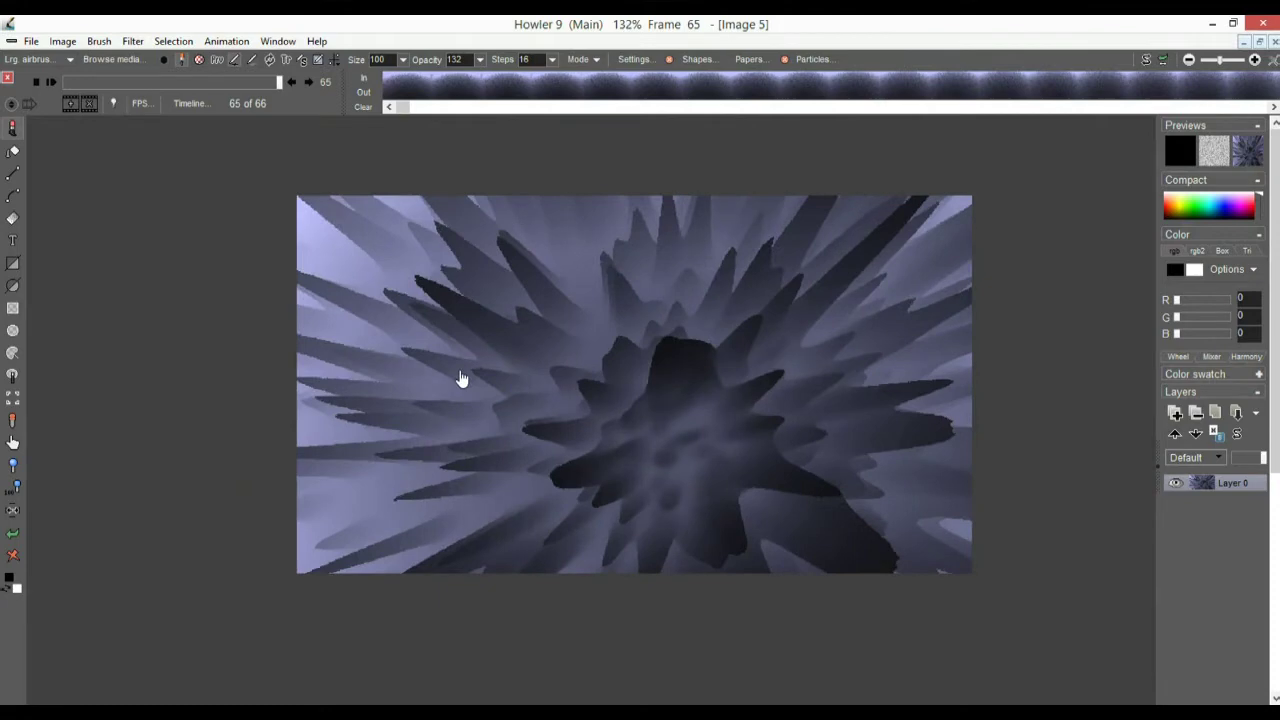
mouse_move(264, 300)
mouse_down()
mouse_move(269, 346)
mouse_move(254, 320)
mouse_up()
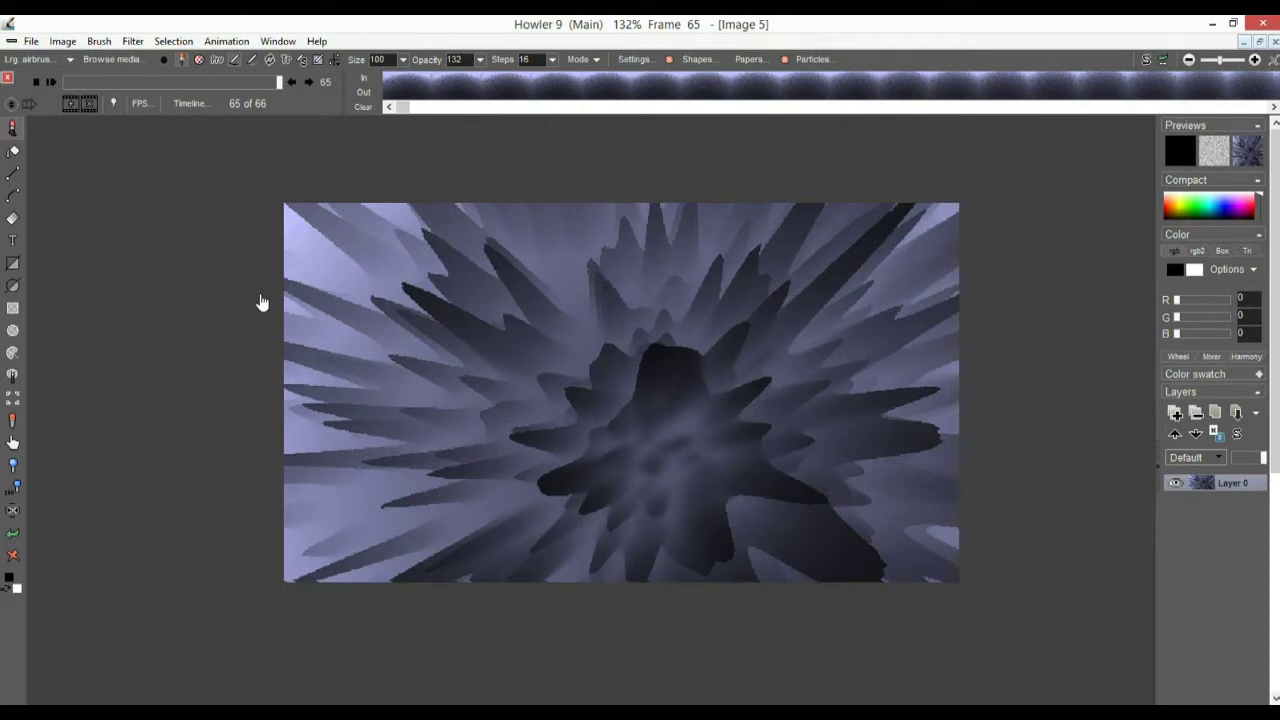
click(278, 41)
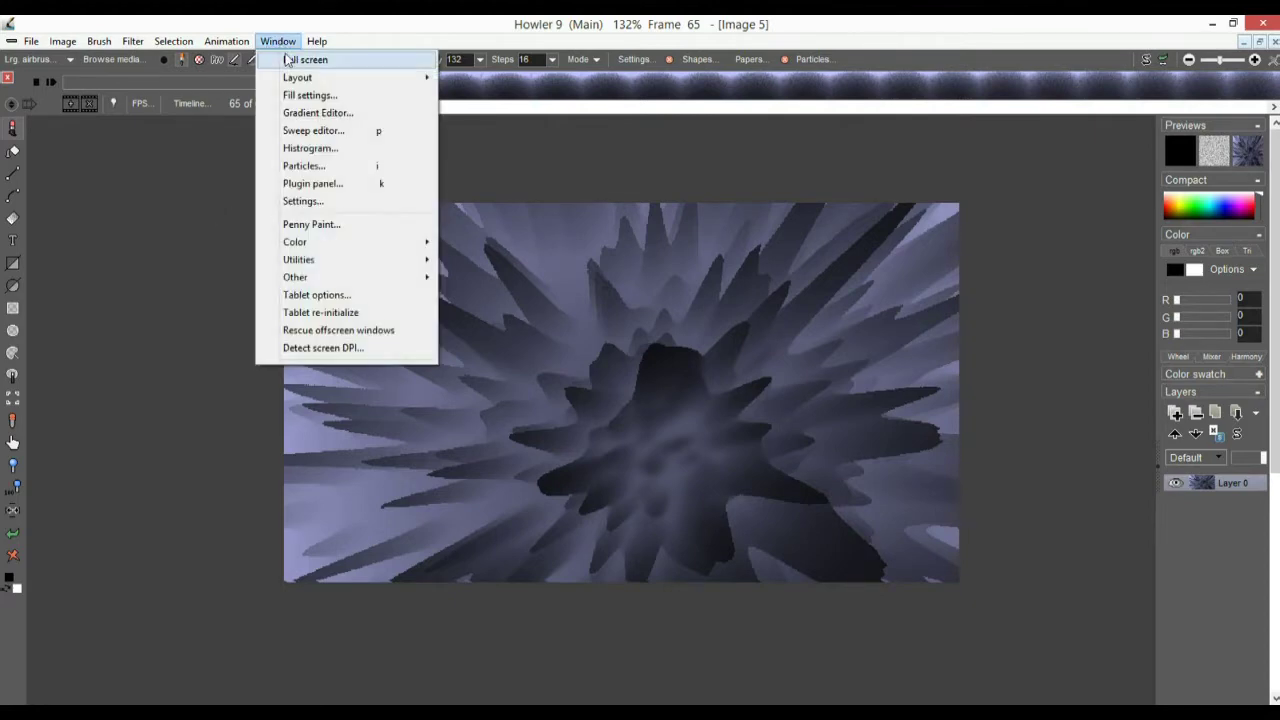
mouse_move(300, 77)
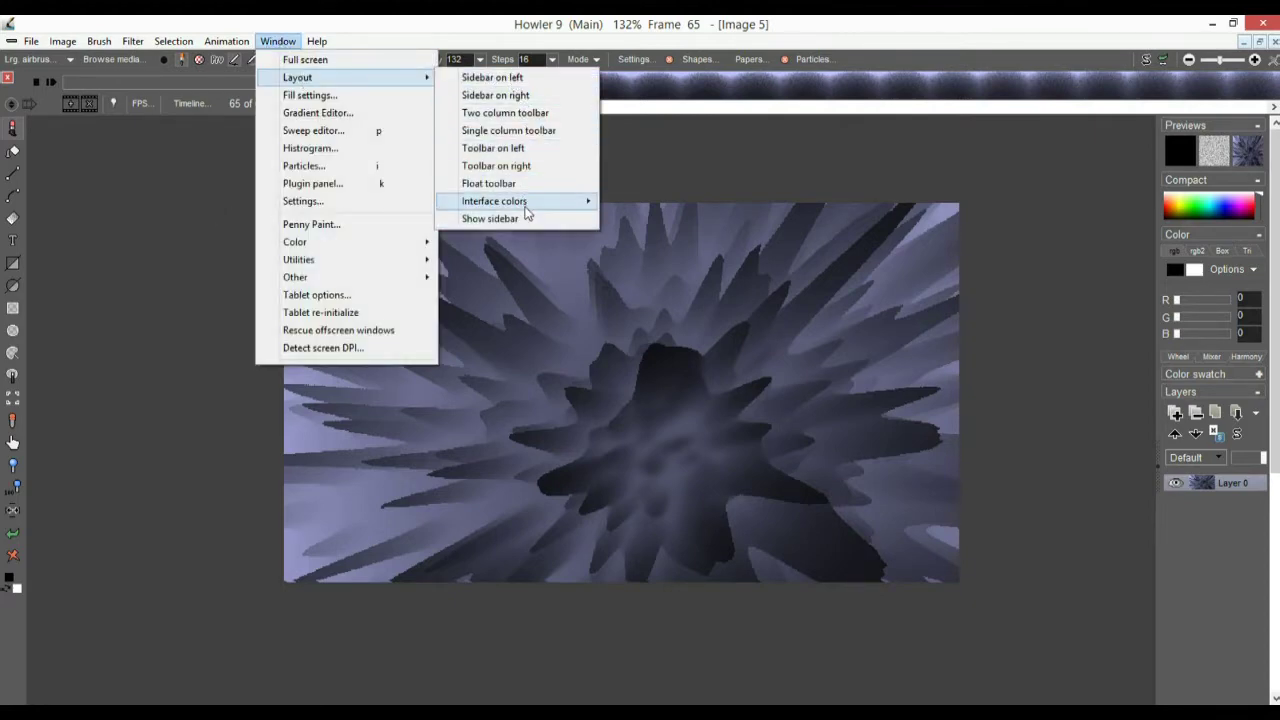
mouse_move(525, 206)
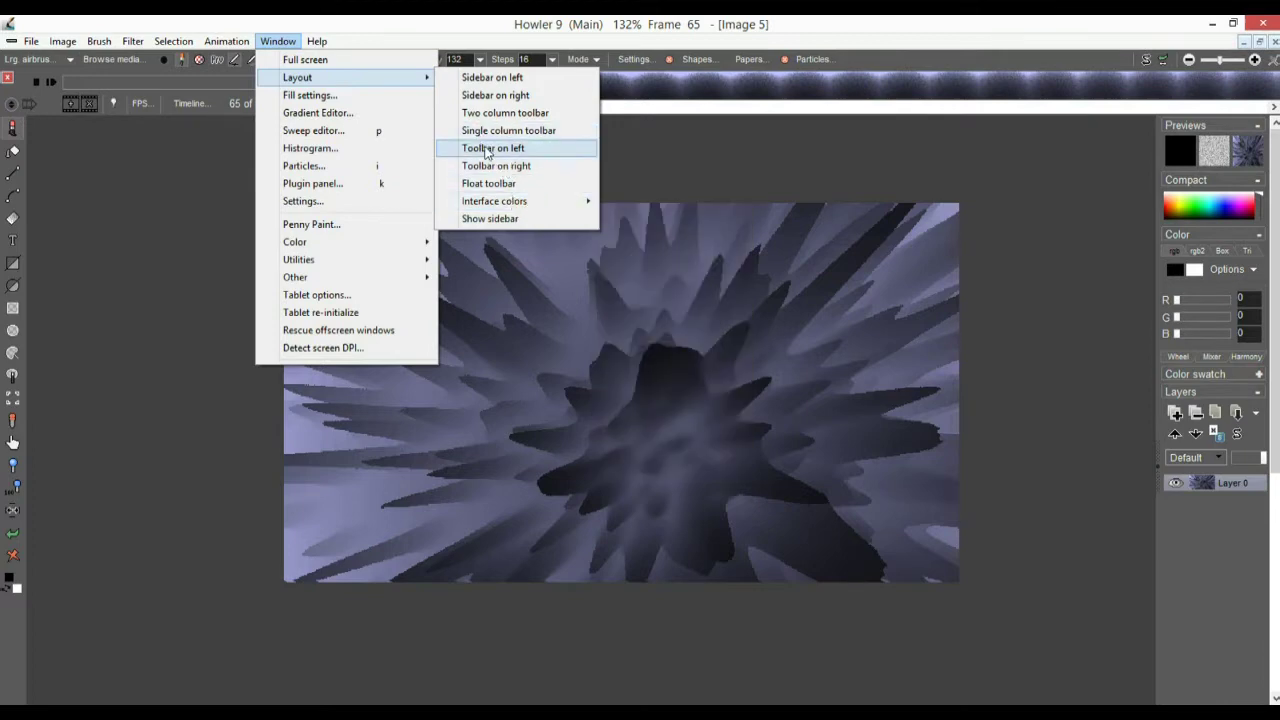
key(Escape)
key(Escape)
key(Escape)
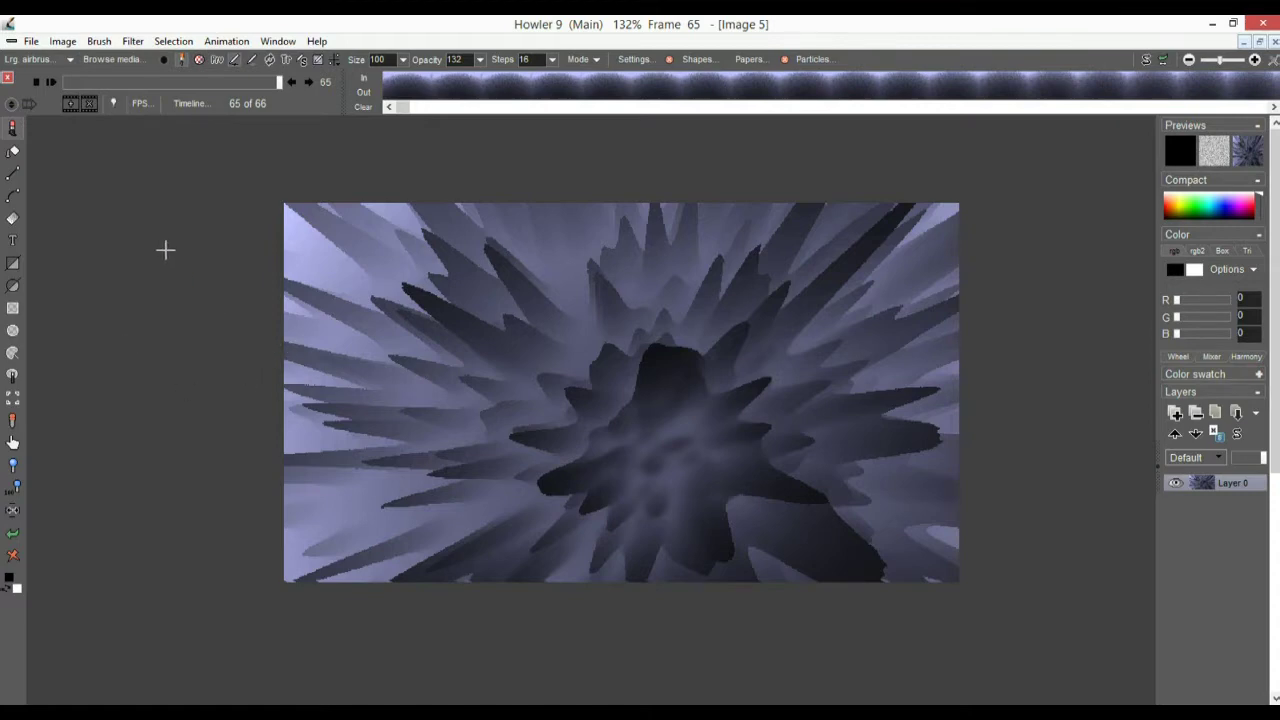
- Scrub the existing spiky landscape animation back to frame 0, preview its playback and stop it
drag(119, 83, 45, 101)
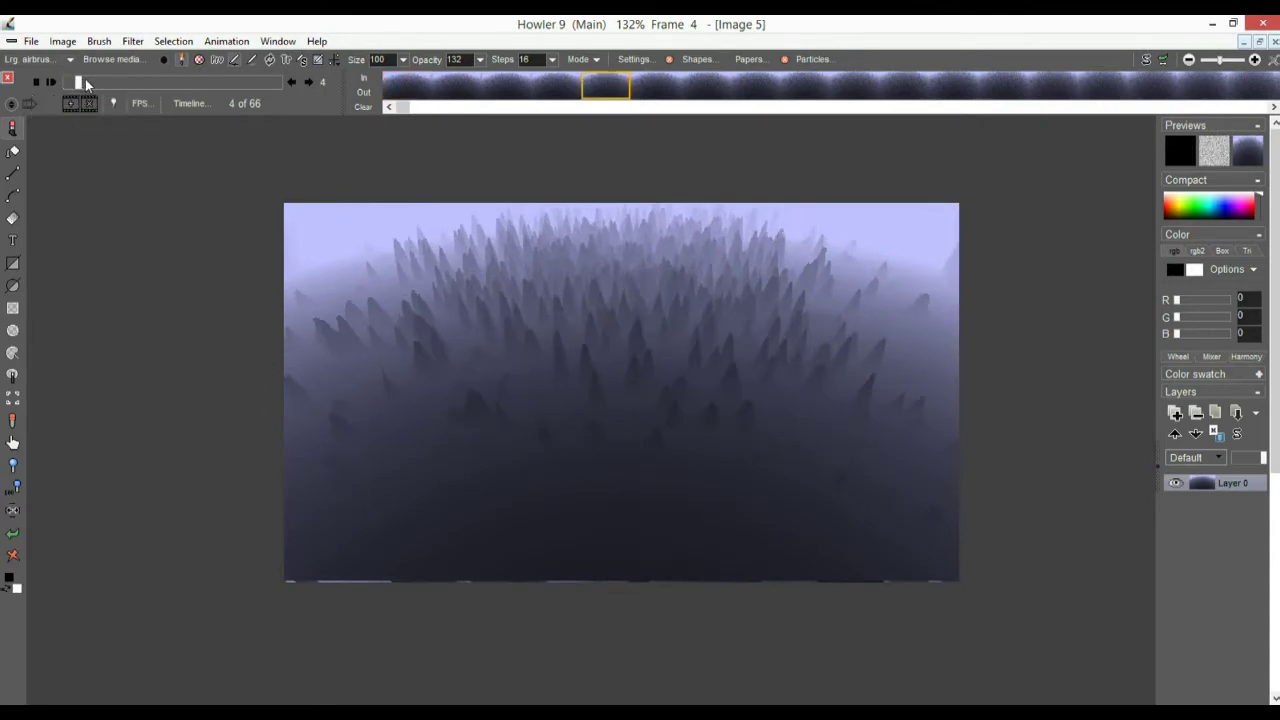
drag(84, 85, 3, 80)
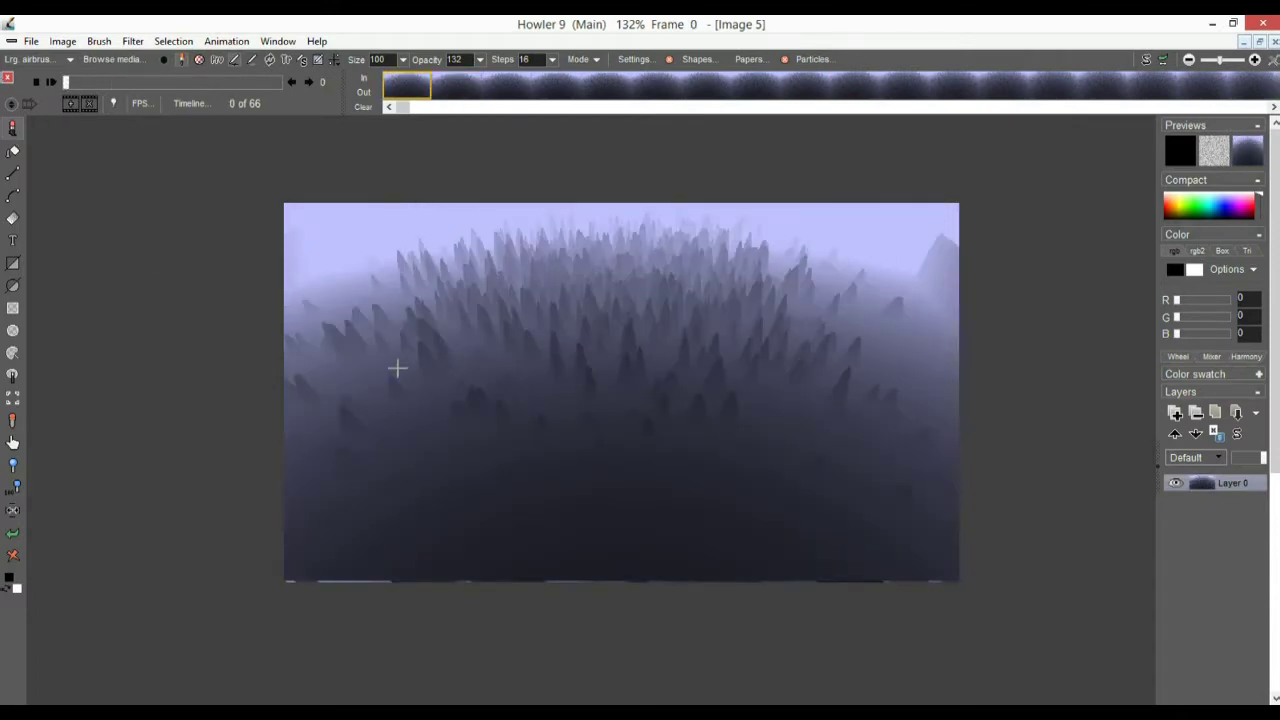
click(51, 81)
click(52, 83)
click(47, 81)
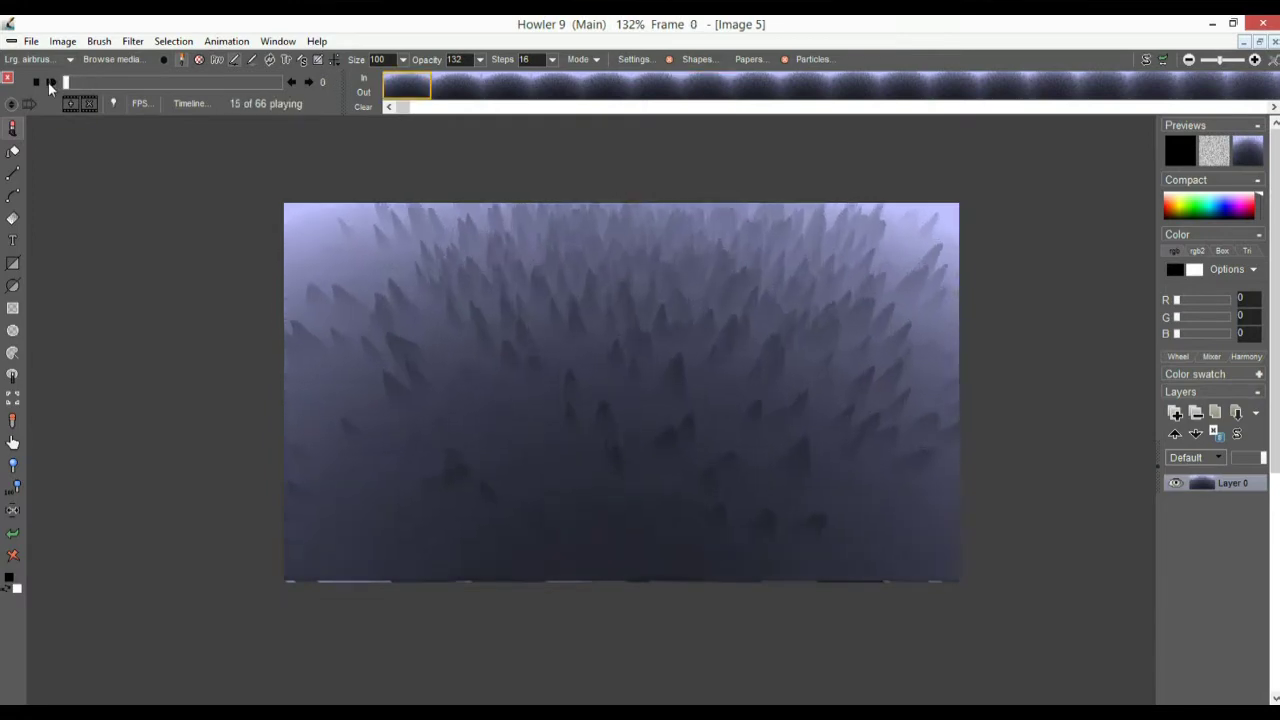
click(36, 81)
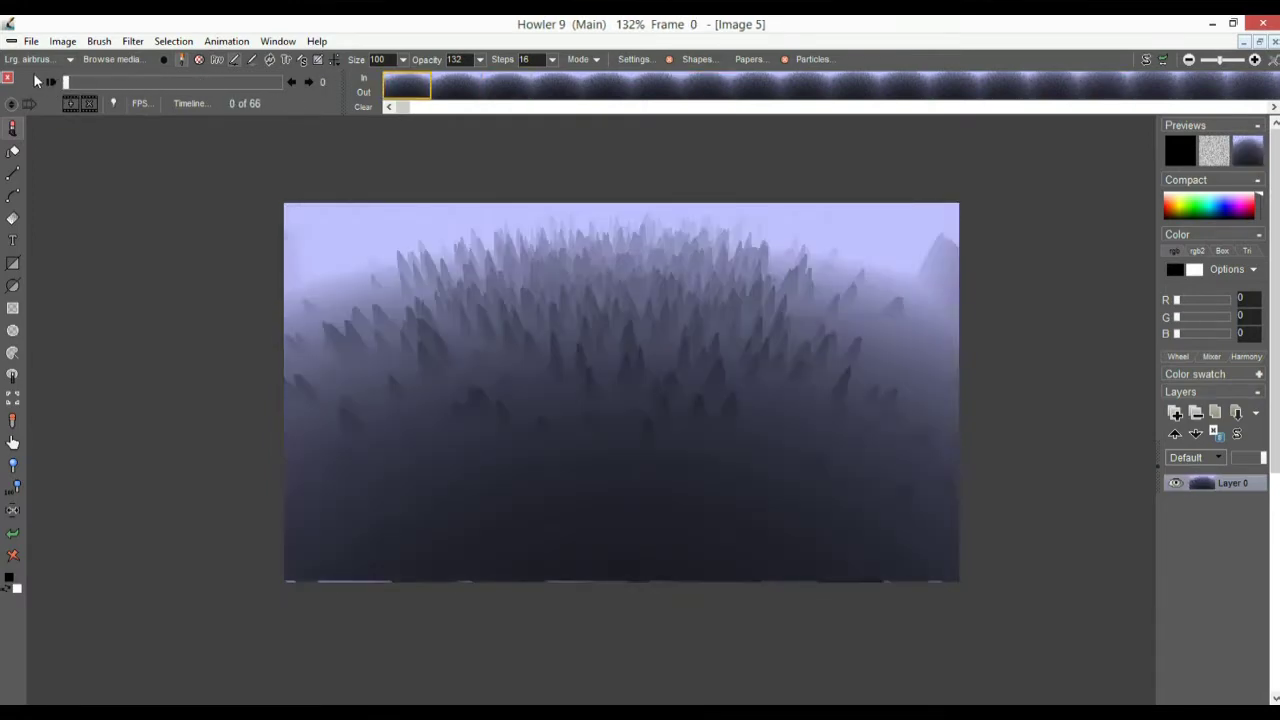
- Create a new 640 x 360 image and clear it to black by swapping the primary and secondary colors
click(31, 41)
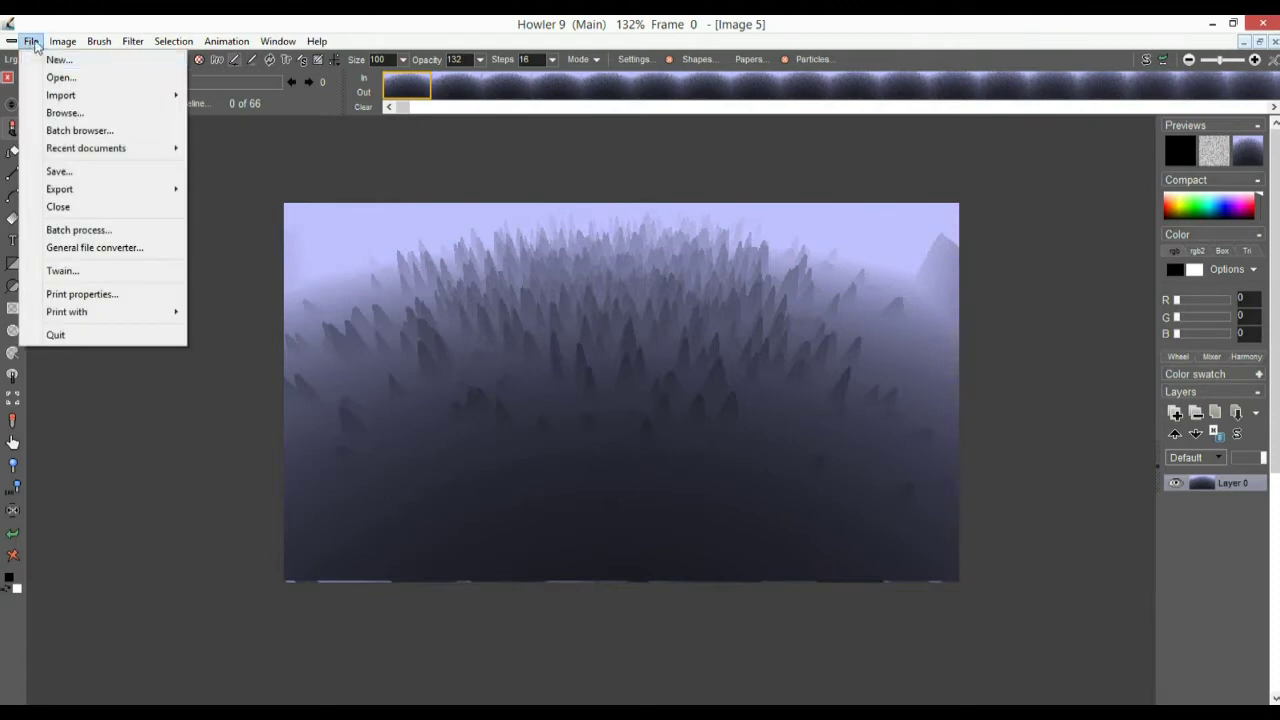
click(45, 58)
click(542, 439)
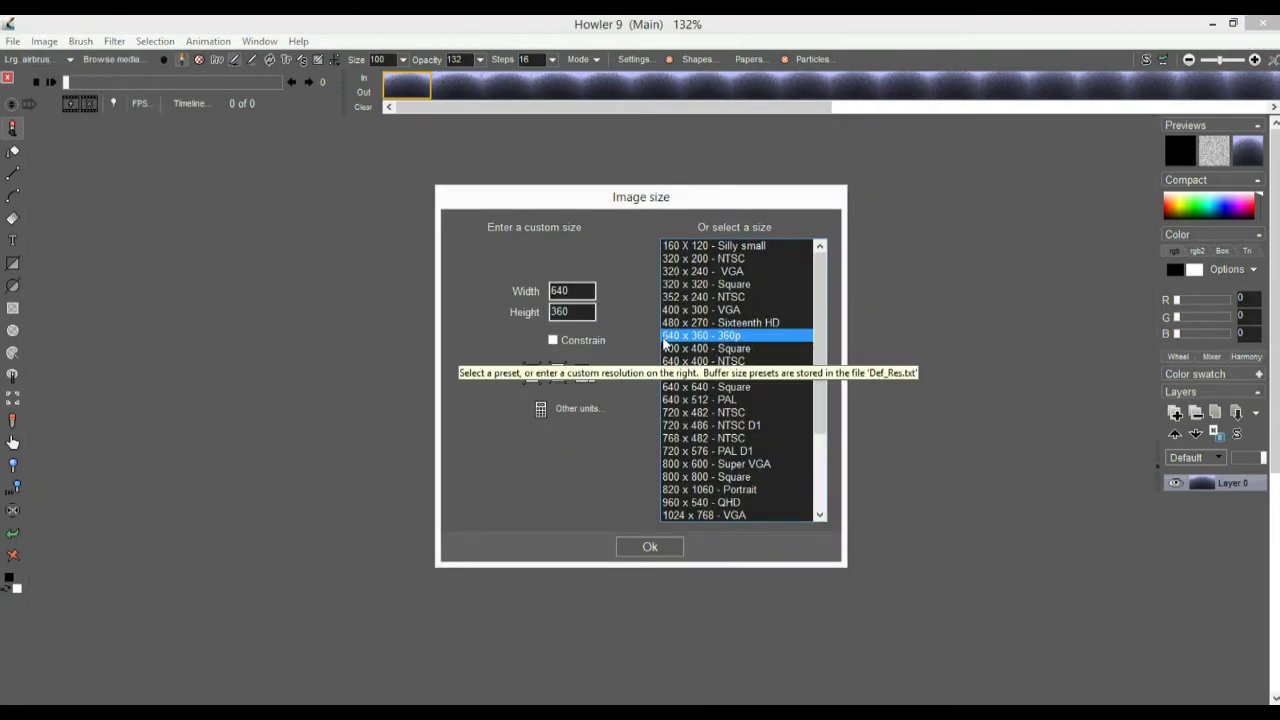
click(650, 548)
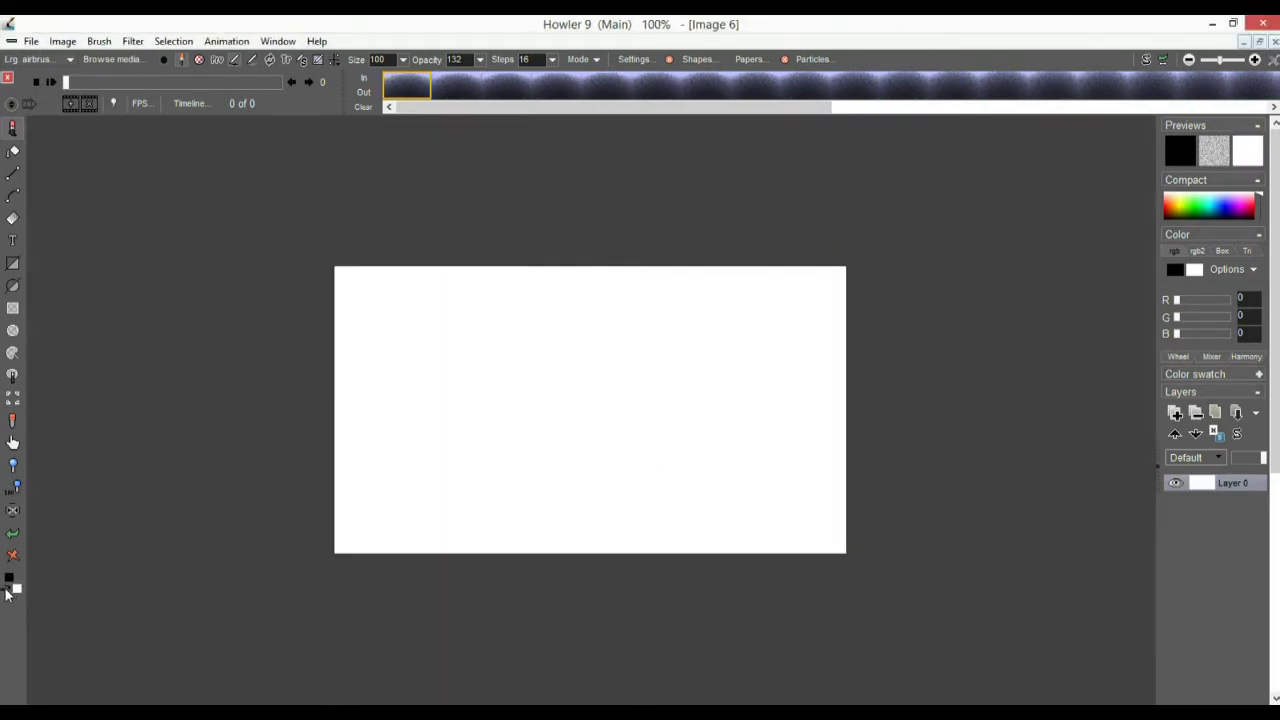
click(7, 590)
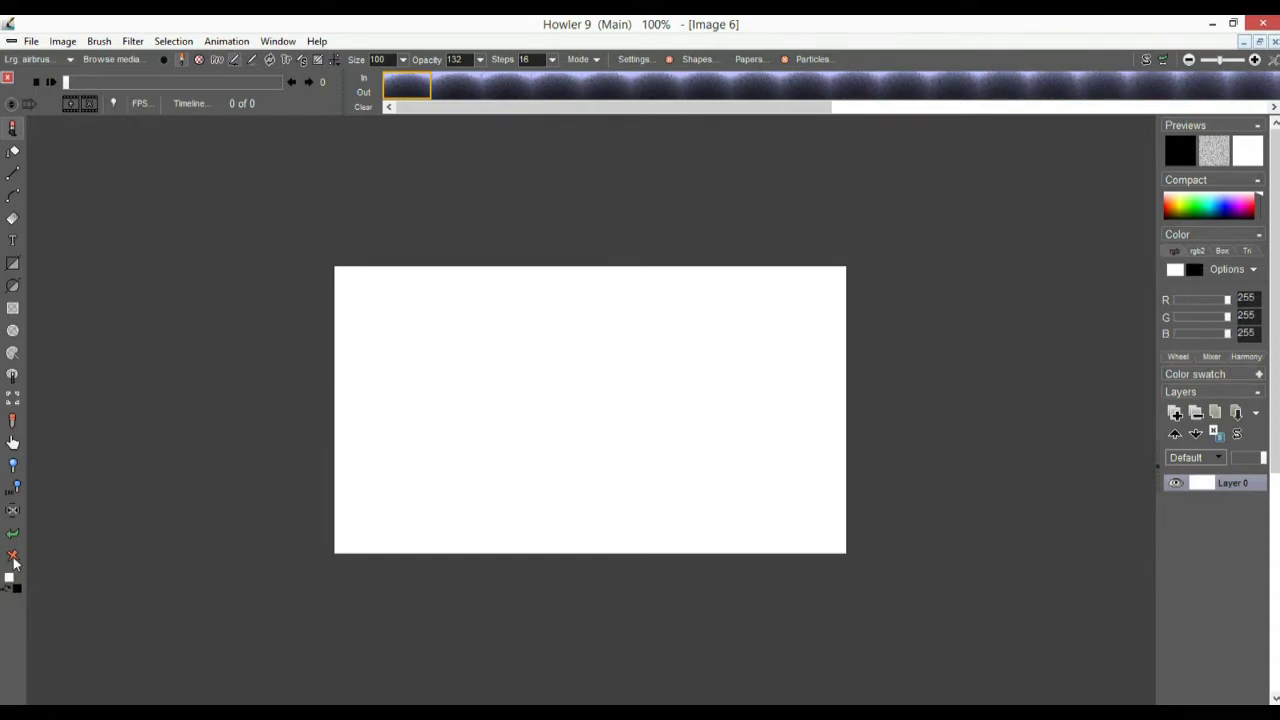
click(13, 557)
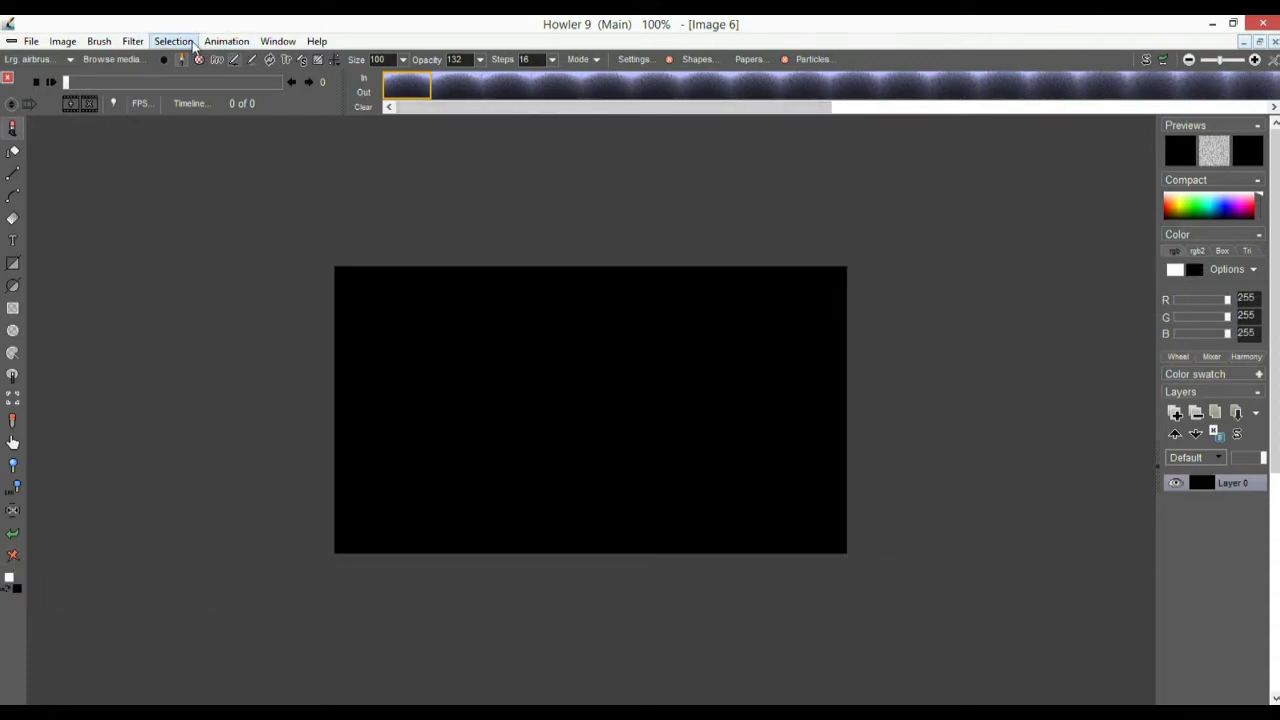
- Create an animation of 90 frames at 30 fps from the black image
click(226, 41)
click(240, 60)
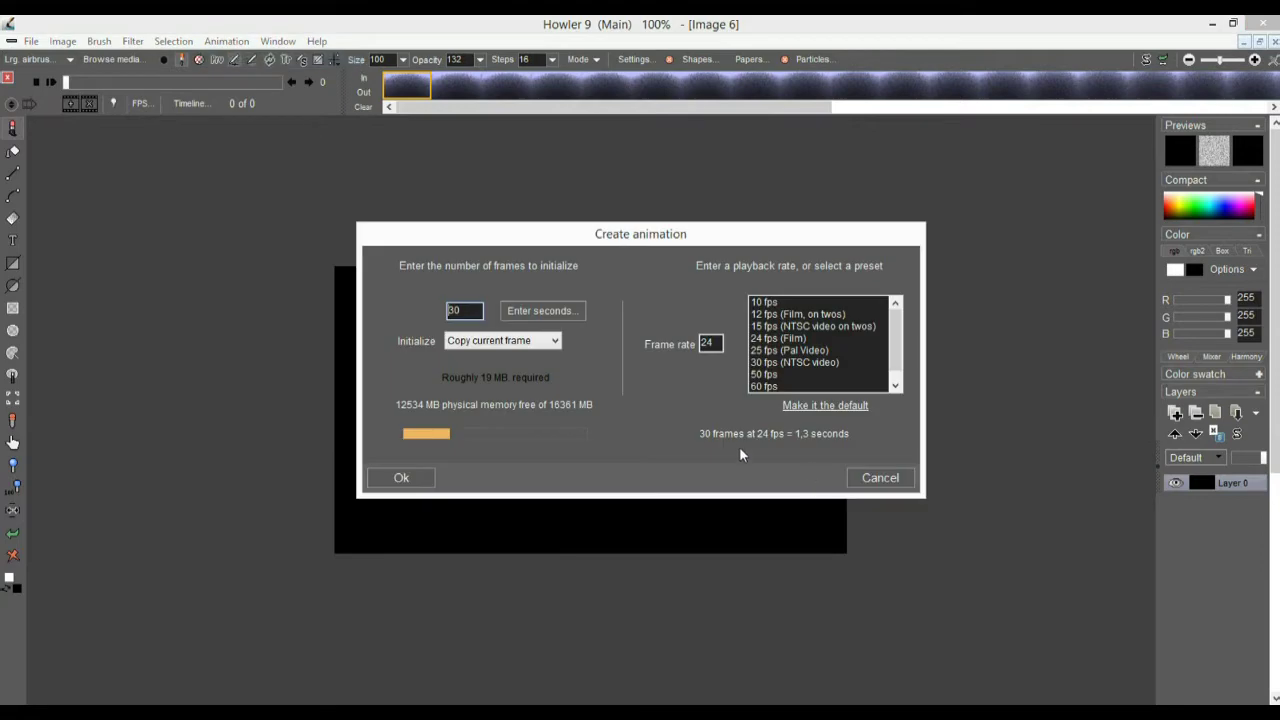
double_click(474, 311)
text(99)
text(90)
double_click(710, 343)
text(30)
click(401, 479)
- Check the new animation's frame rate setting and preview the playback of its blank frames
click(139, 104)
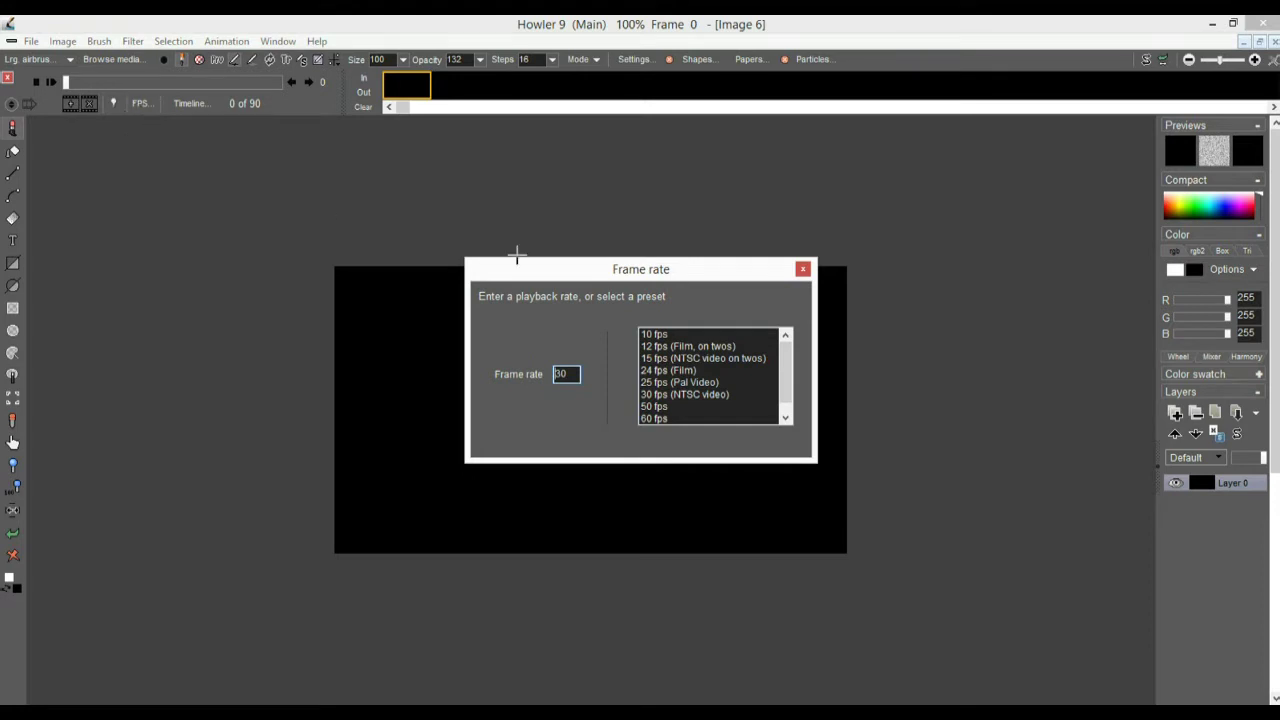
drag(548, 270, 220, 200)
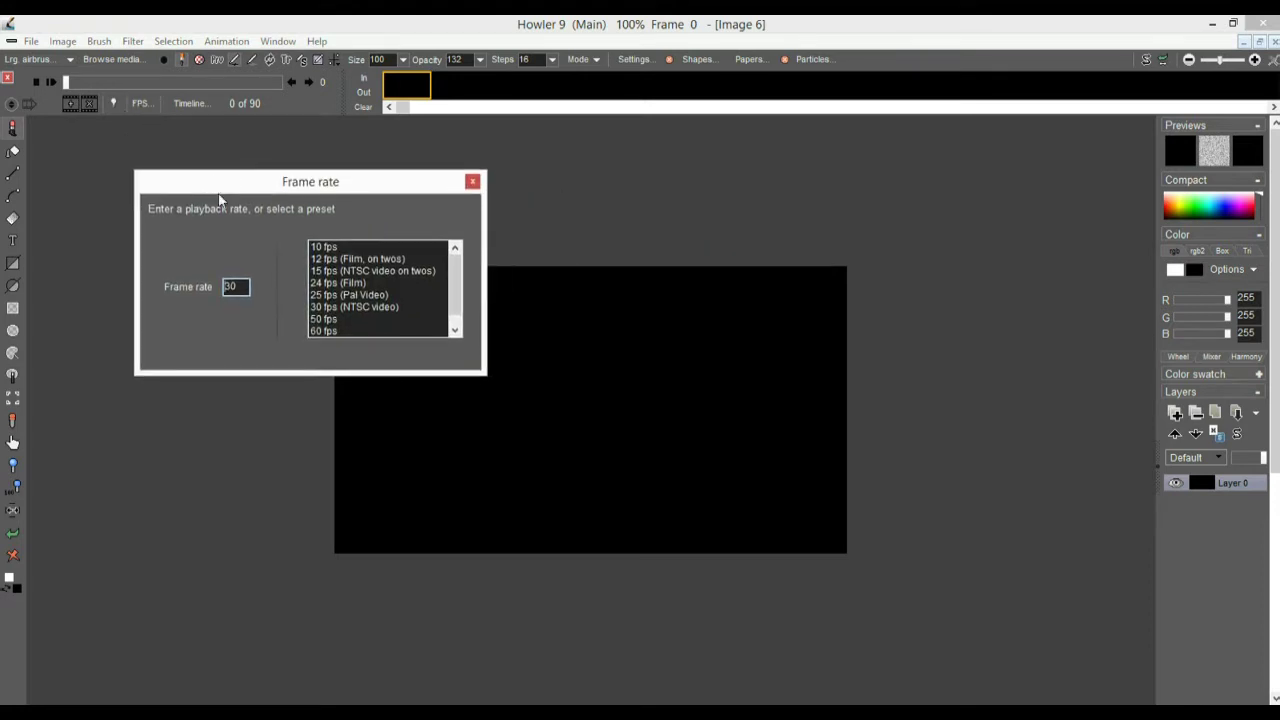
click(472, 181)
click(51, 82)
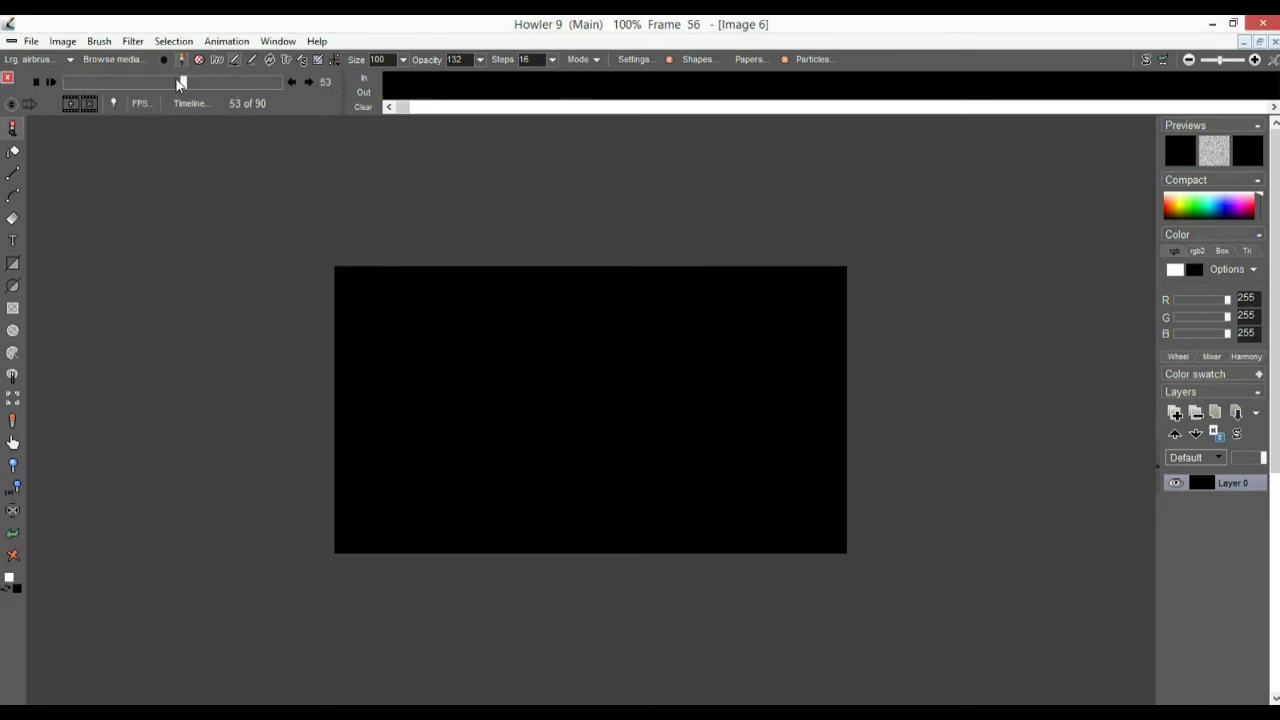
click(50, 84)
click(49, 80)
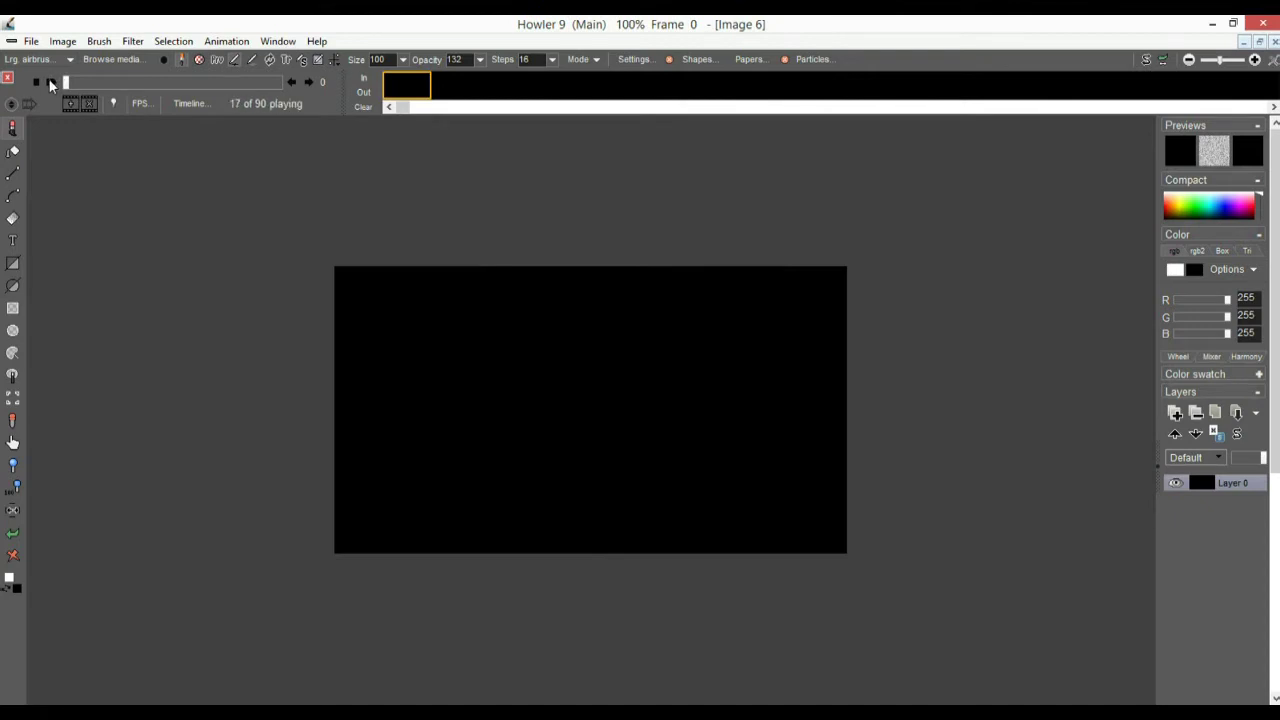
click(51, 82)
- Render the Starry night animated filter with slightly larger but fewer stars, minimal softness, reduced glows and a higher speed
drag(287, 312, 535, 292)
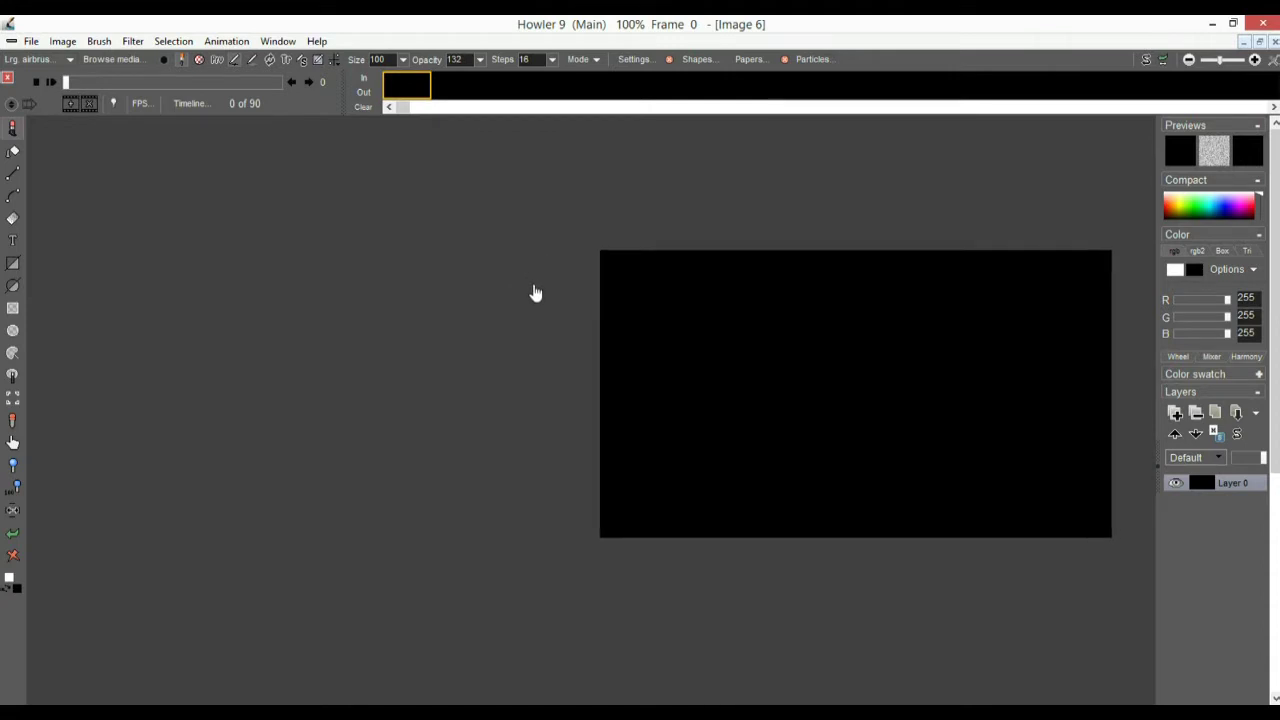
click(133, 41)
mouse_move(207, 316)
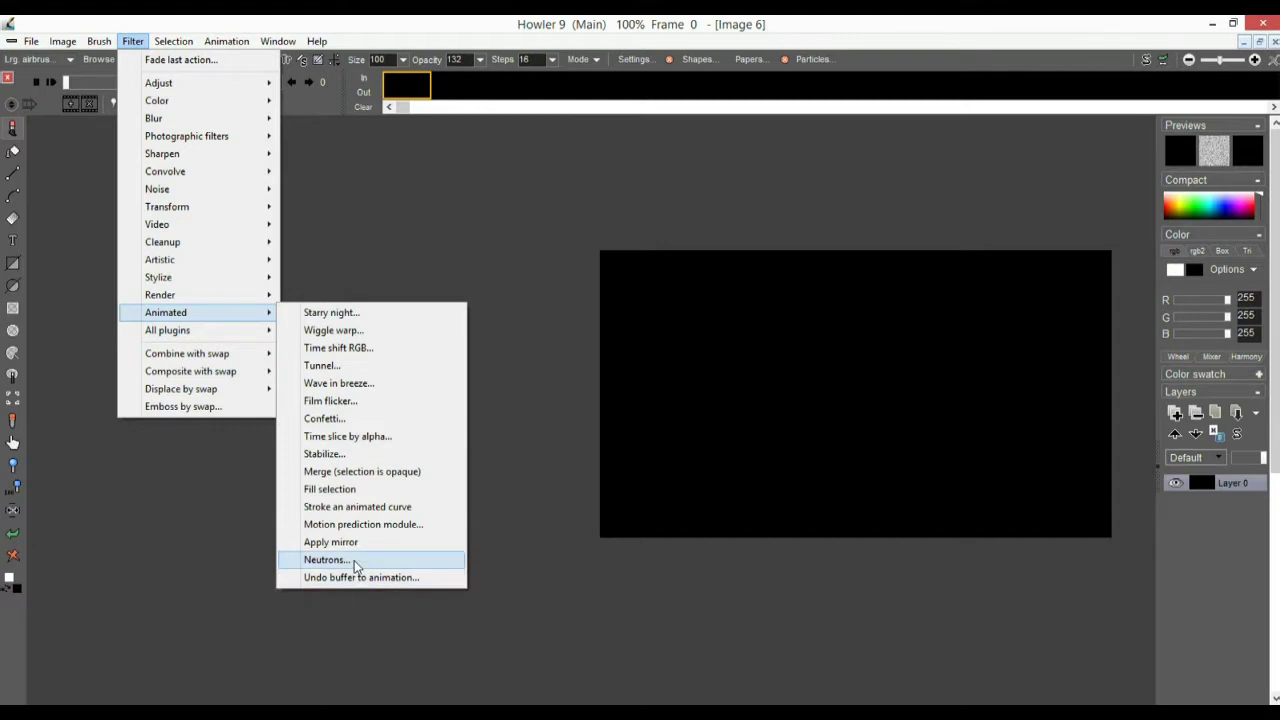
click(342, 313)
drag(597, 220, 286, 233)
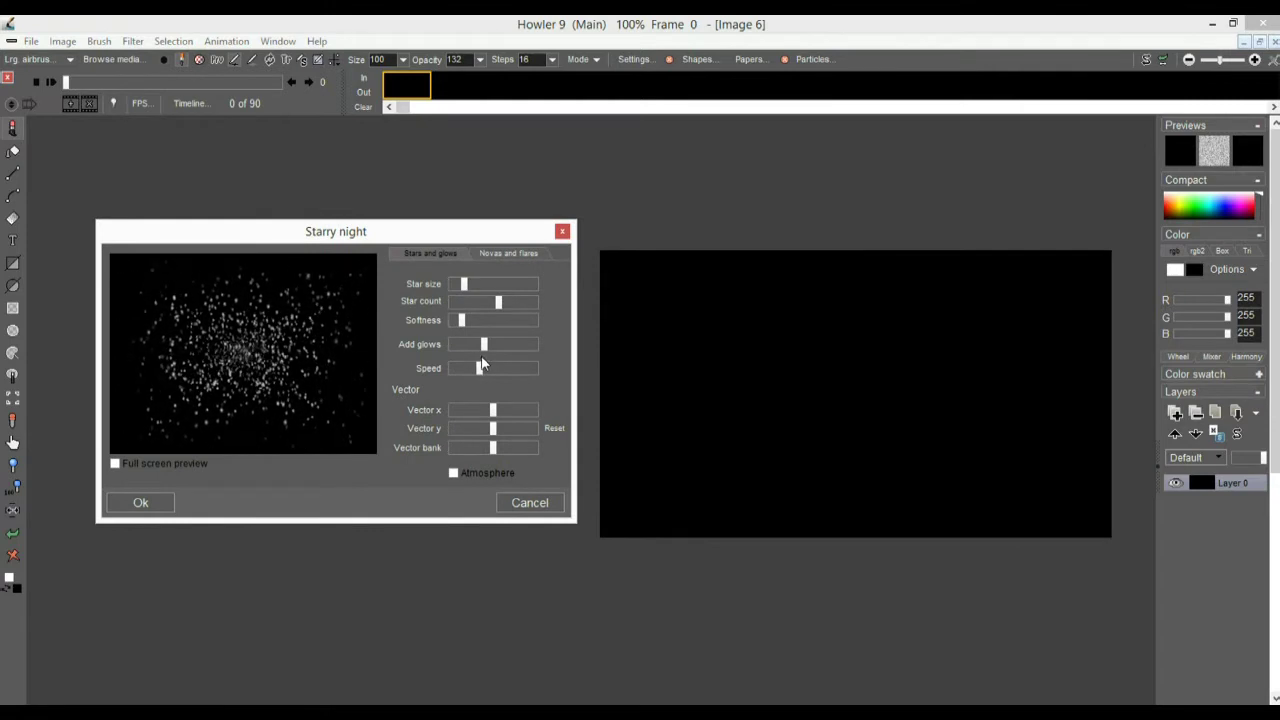
drag(477, 372, 459, 321)
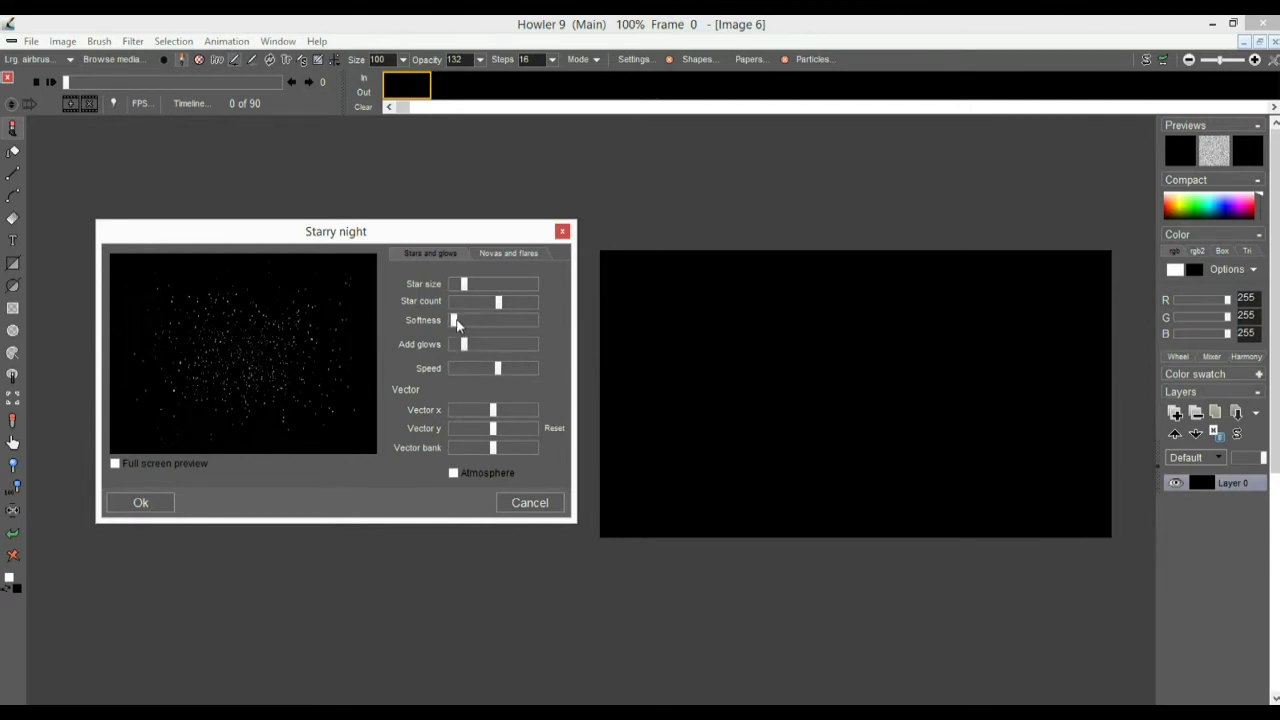
drag(497, 301, 475, 304)
drag(474, 320, 457, 326)
drag(498, 287, 484, 287)
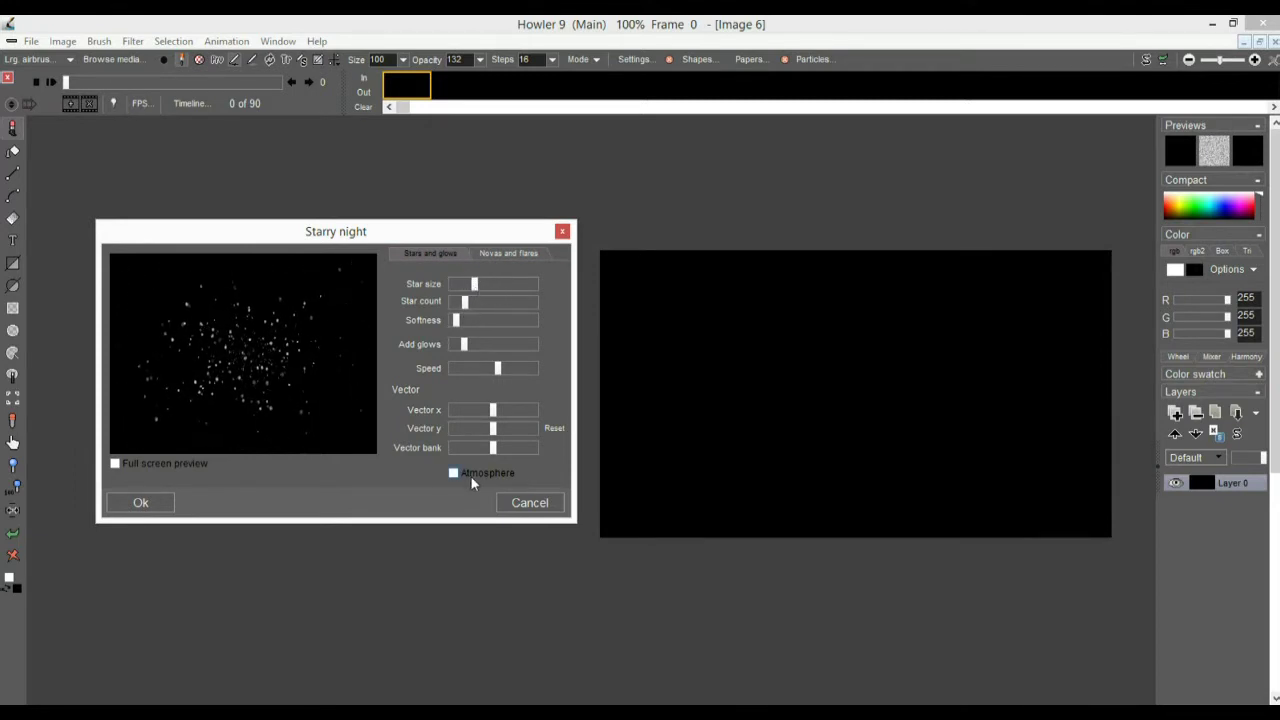
click(140, 503)
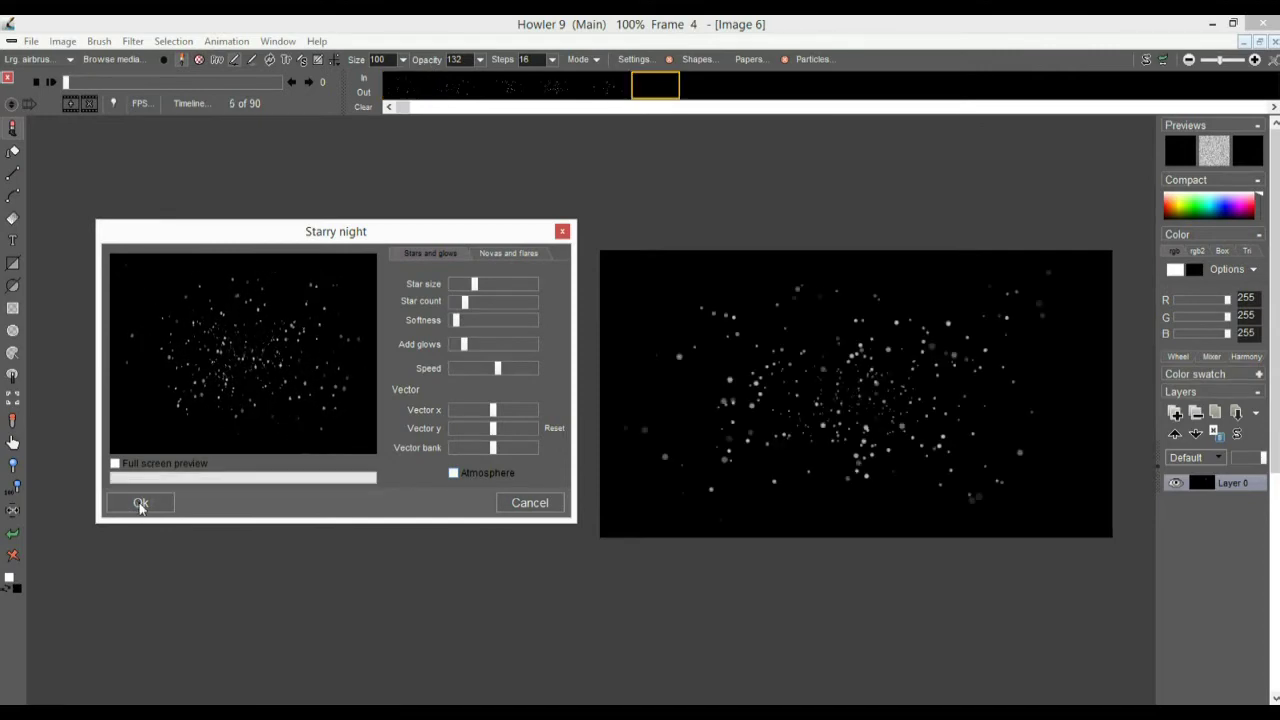
- Scrub and play the rendered star animation to review the motion, then stop playback
drag(80, 83, 115, 95)
click(51, 82)
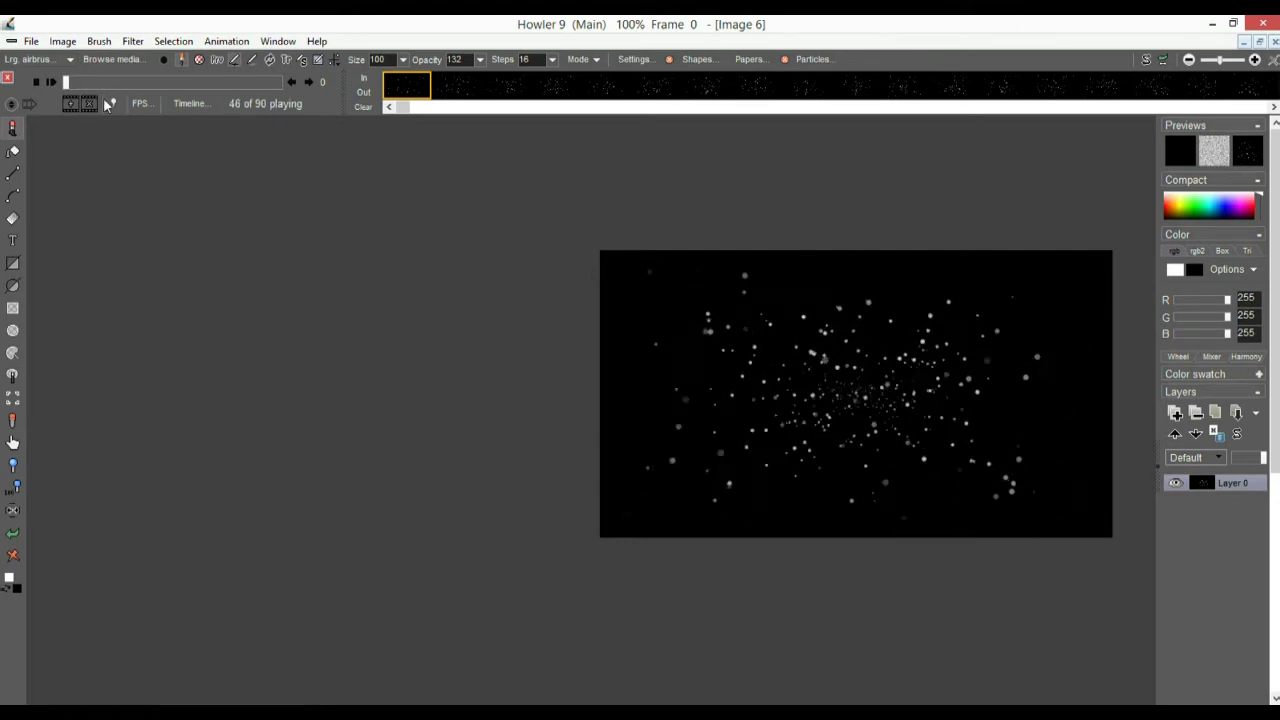
click(36, 82)
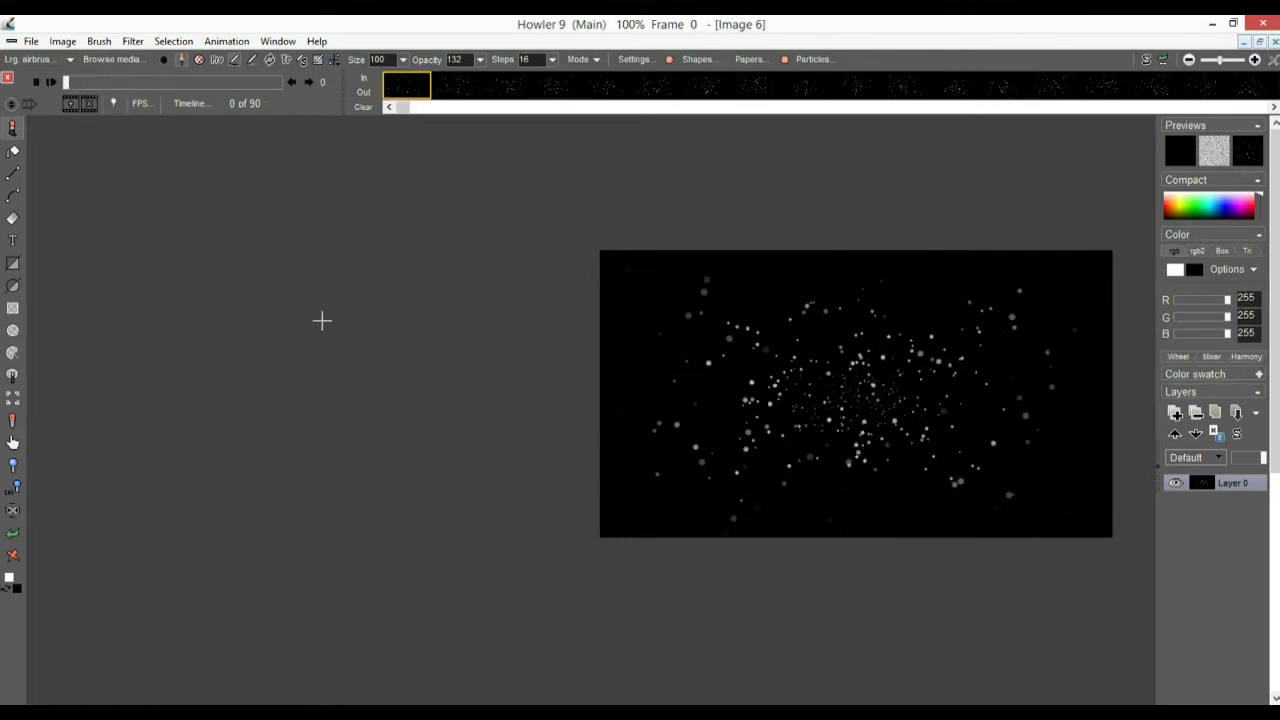
- Save the animation as starry1 in dwa format in the pcb folder
click(226, 41)
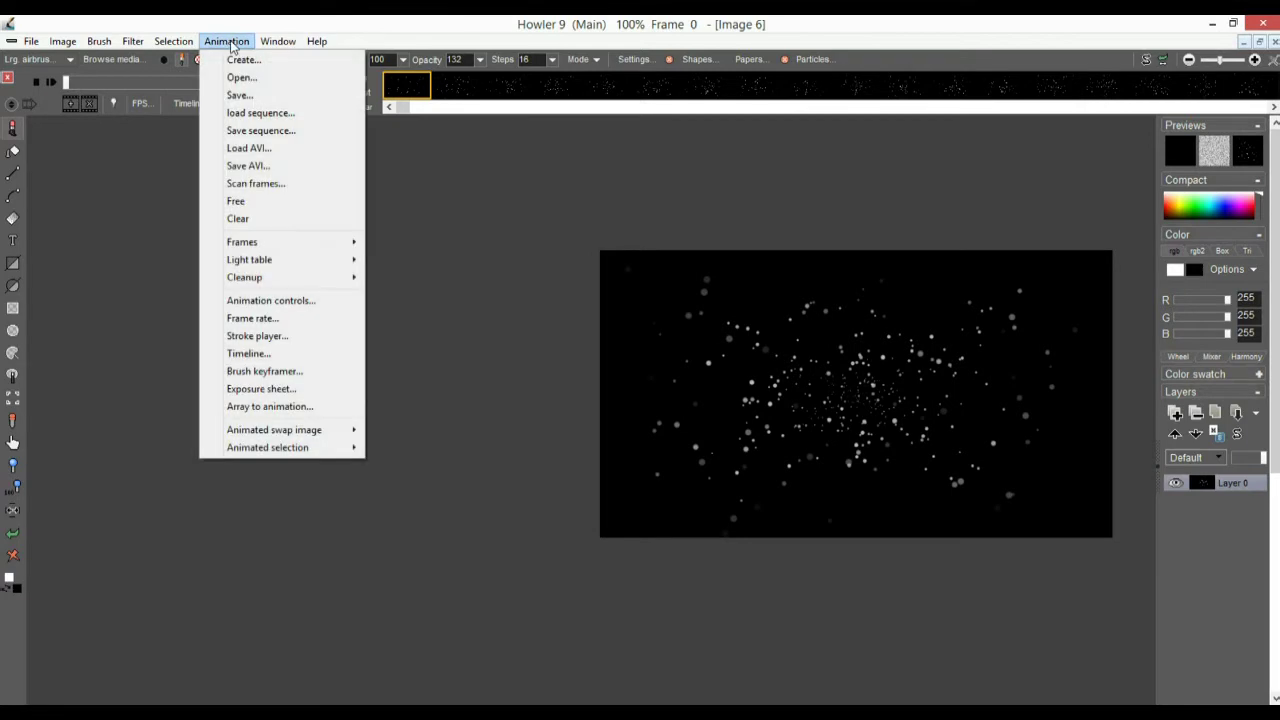
click(263, 94)
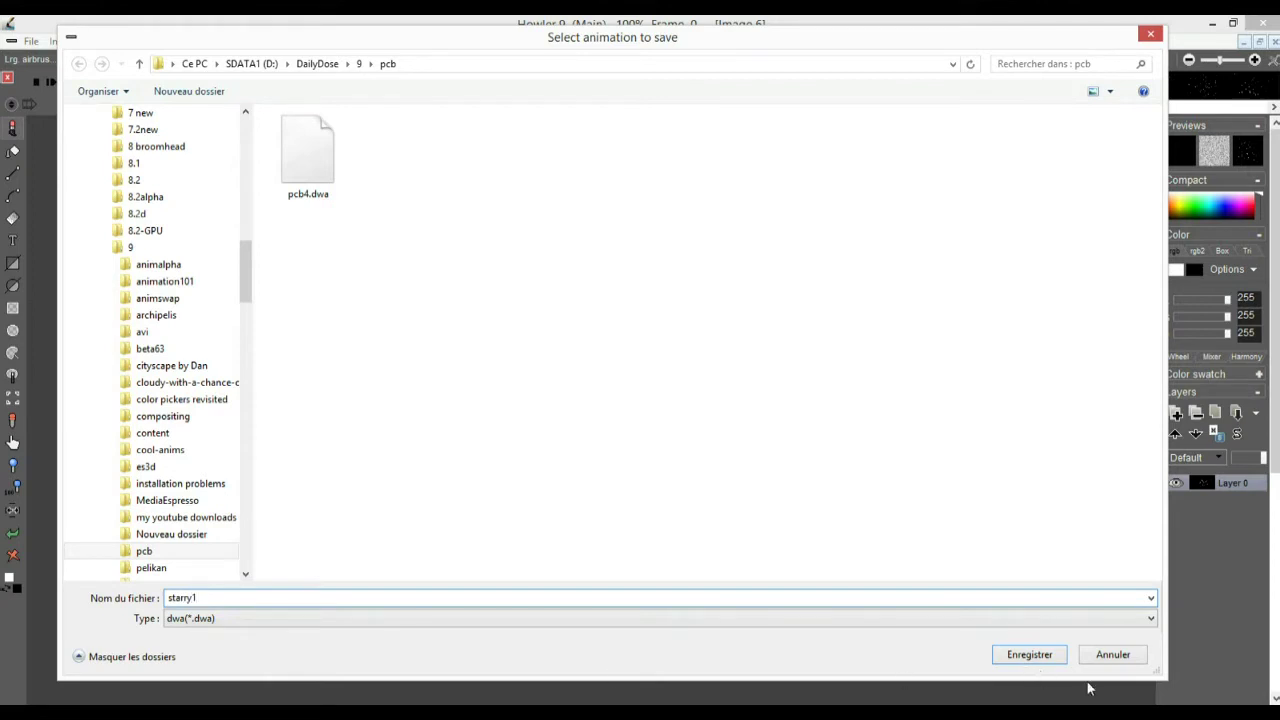
click(1042, 660)
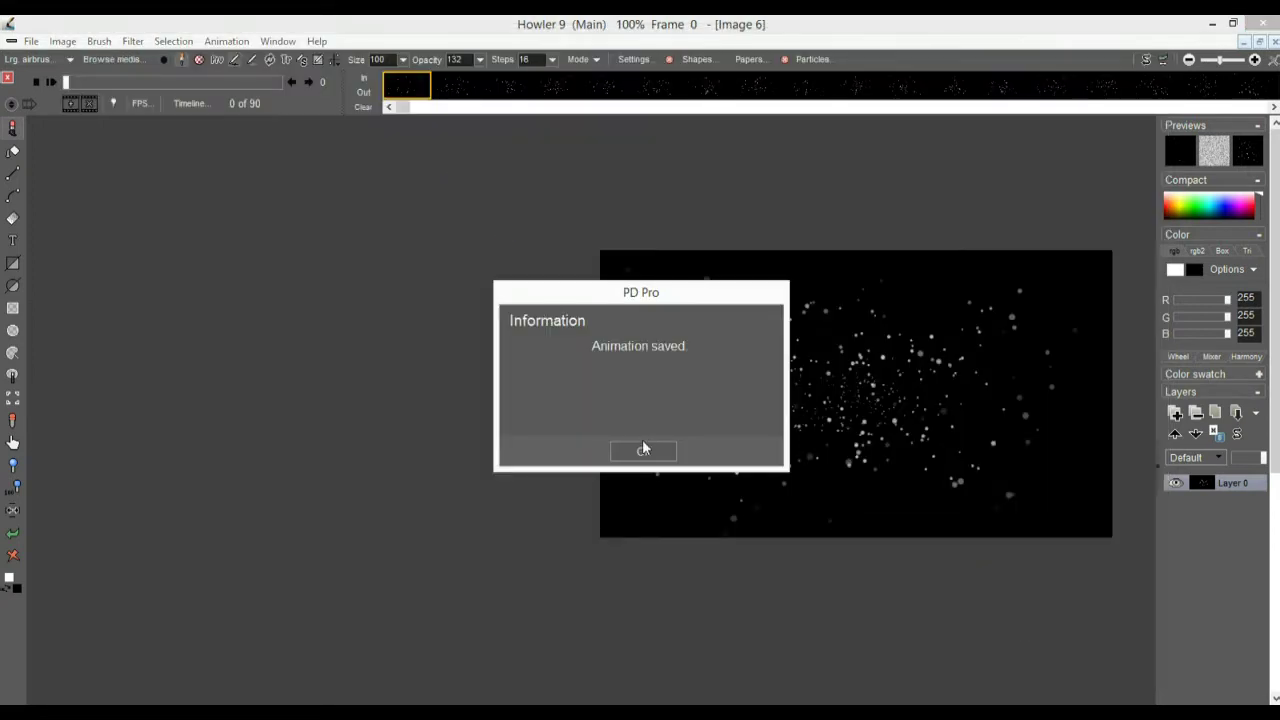
click(642, 449)
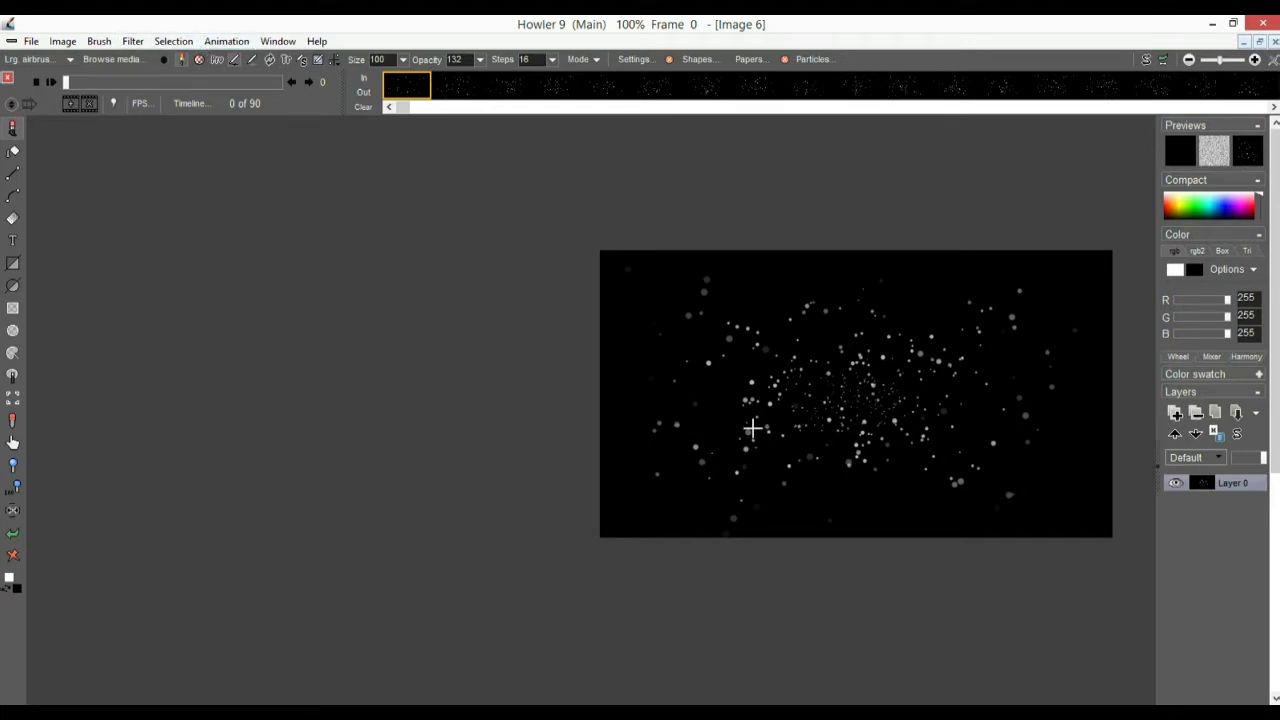
- Load starry1.dwa from the pcb folder in place of the current animation and play it back
key(Delete)
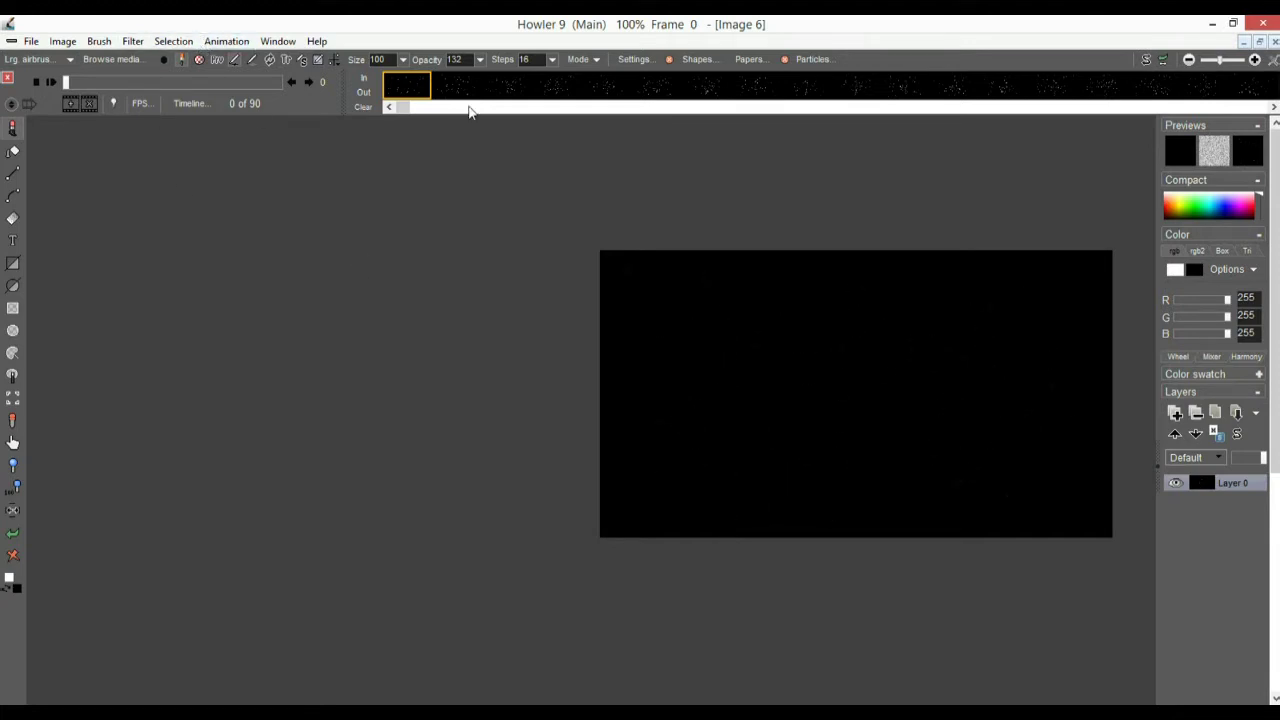
click(226, 41)
click(240, 78)
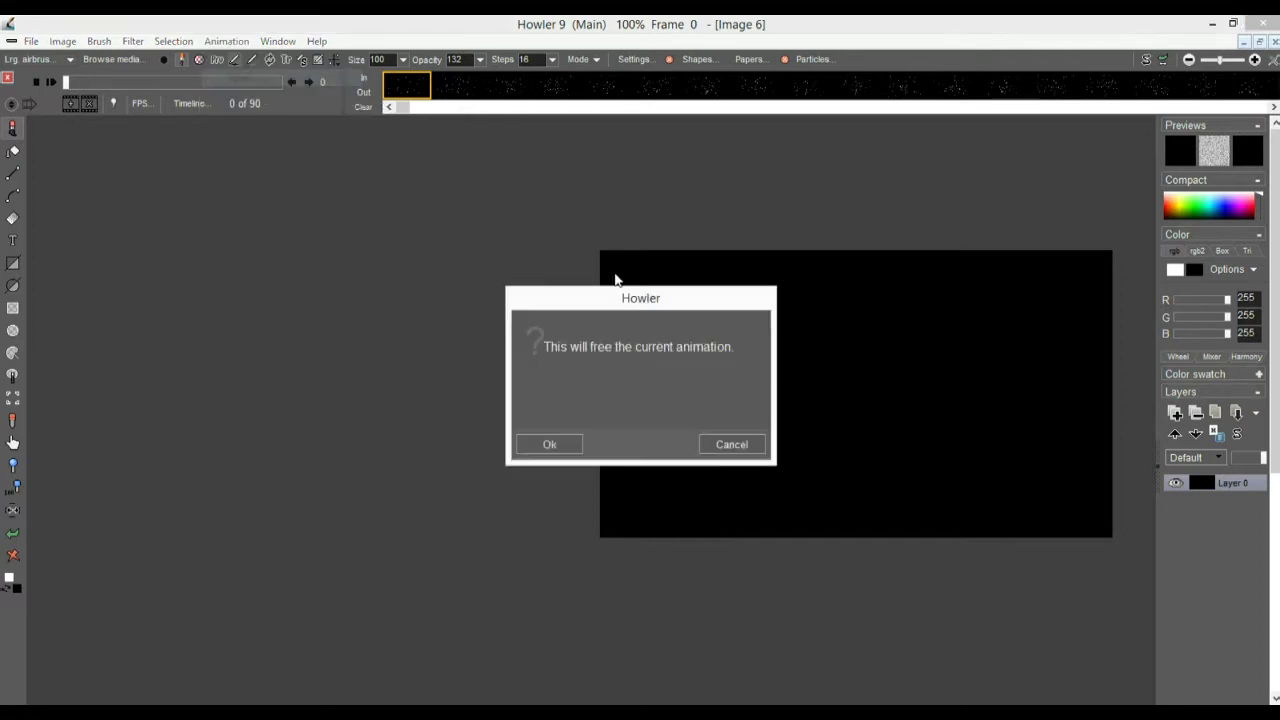
click(553, 440)
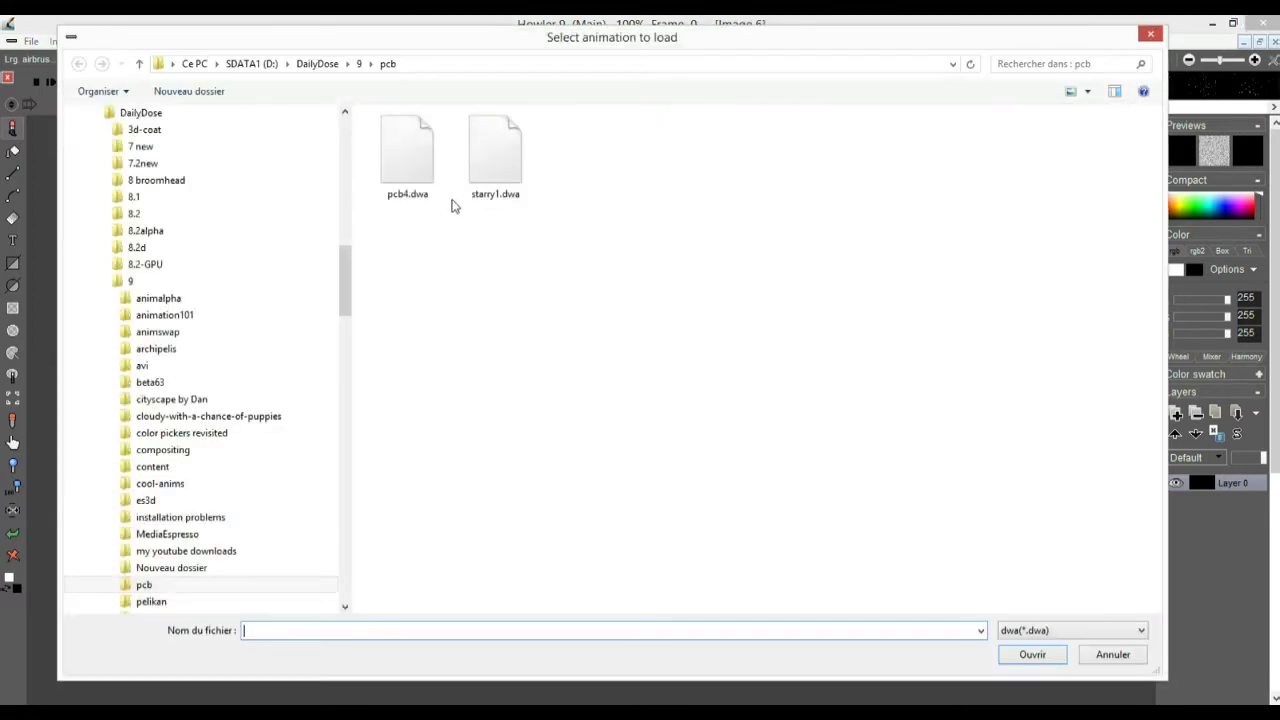
click(495, 152)
click(1031, 656)
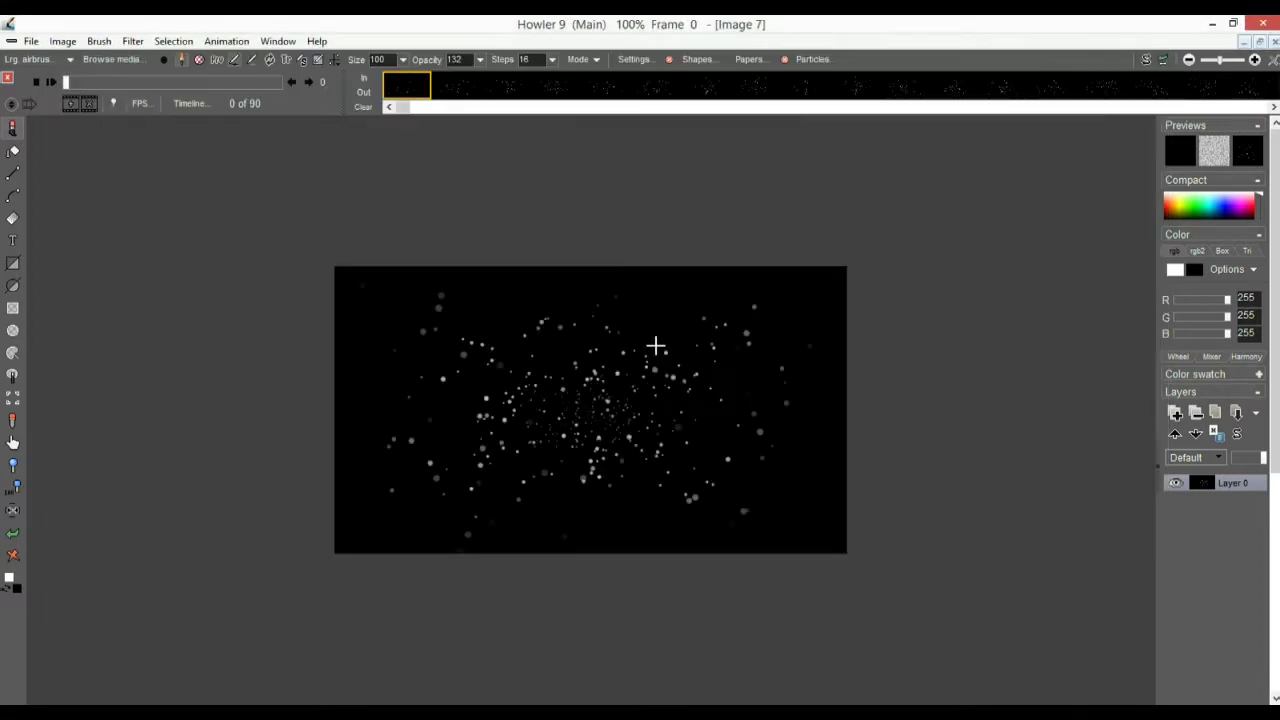
drag(294, 423, 534, 389)
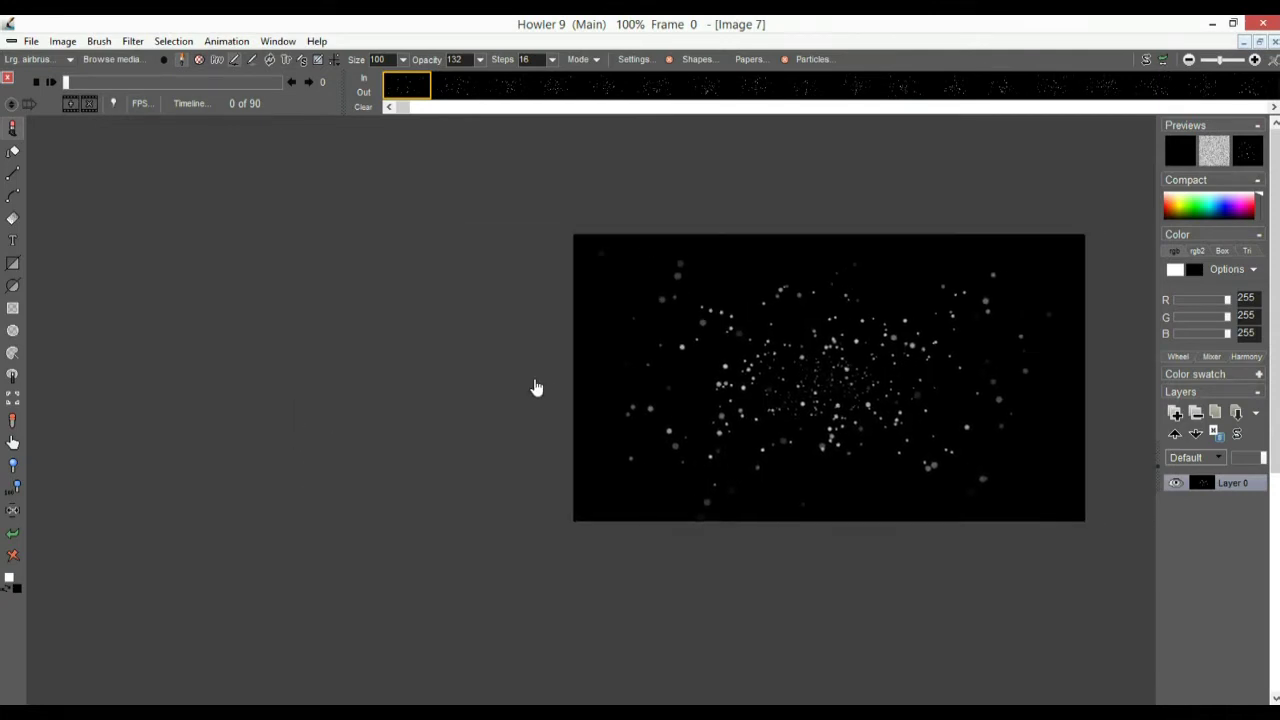
click(52, 82)
click(58, 83)
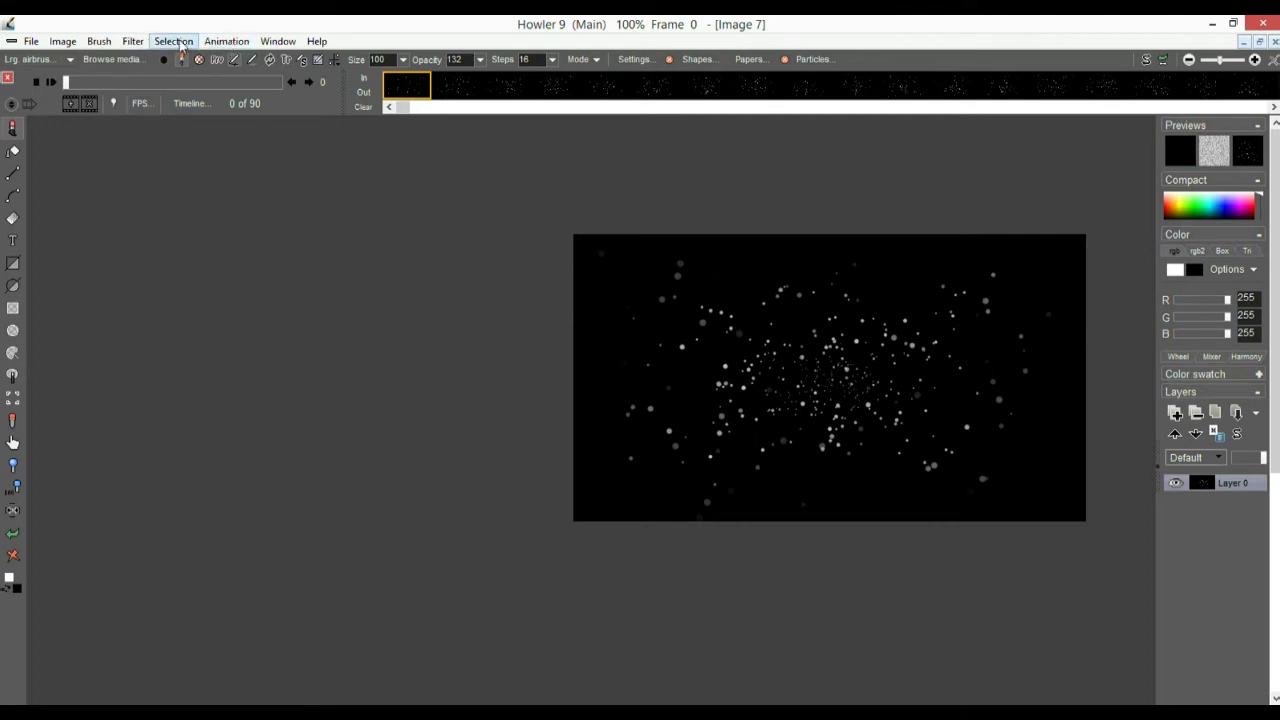
- Start the Puppy Ray CPU filter on the first frame with fog at 1.35 and light intensity at 2128
click(133, 41)
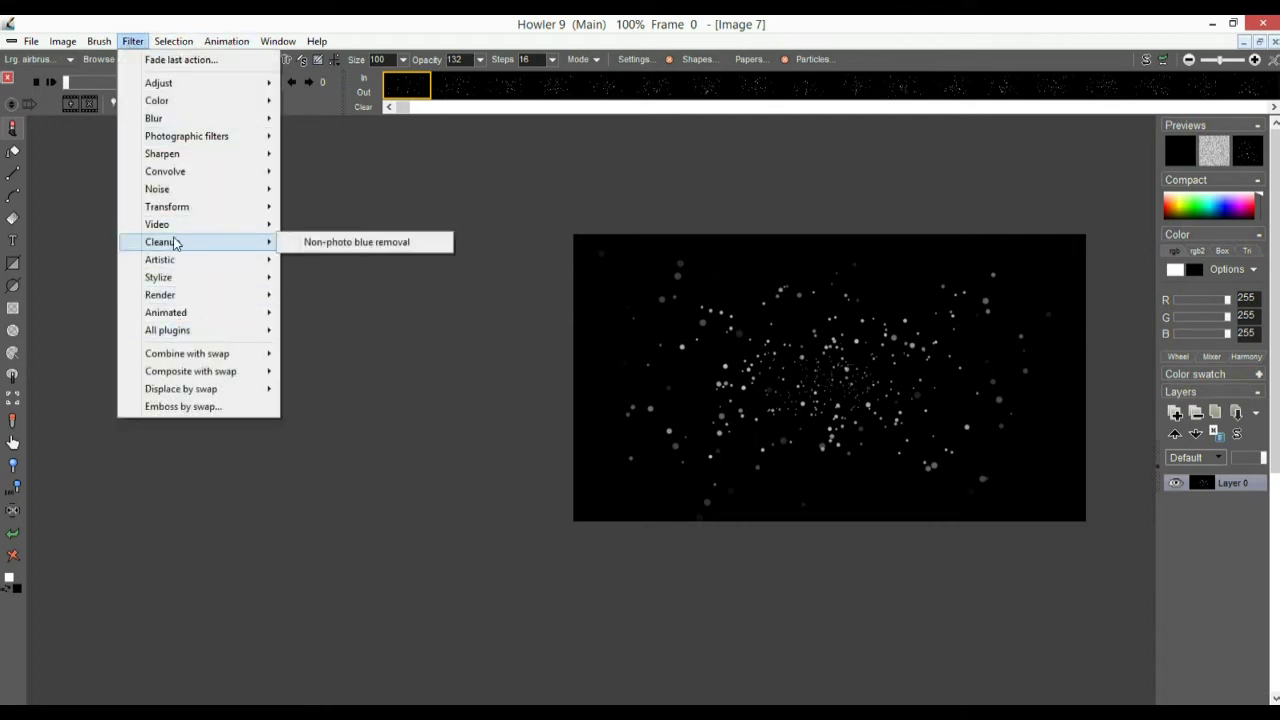
mouse_move(188, 211)
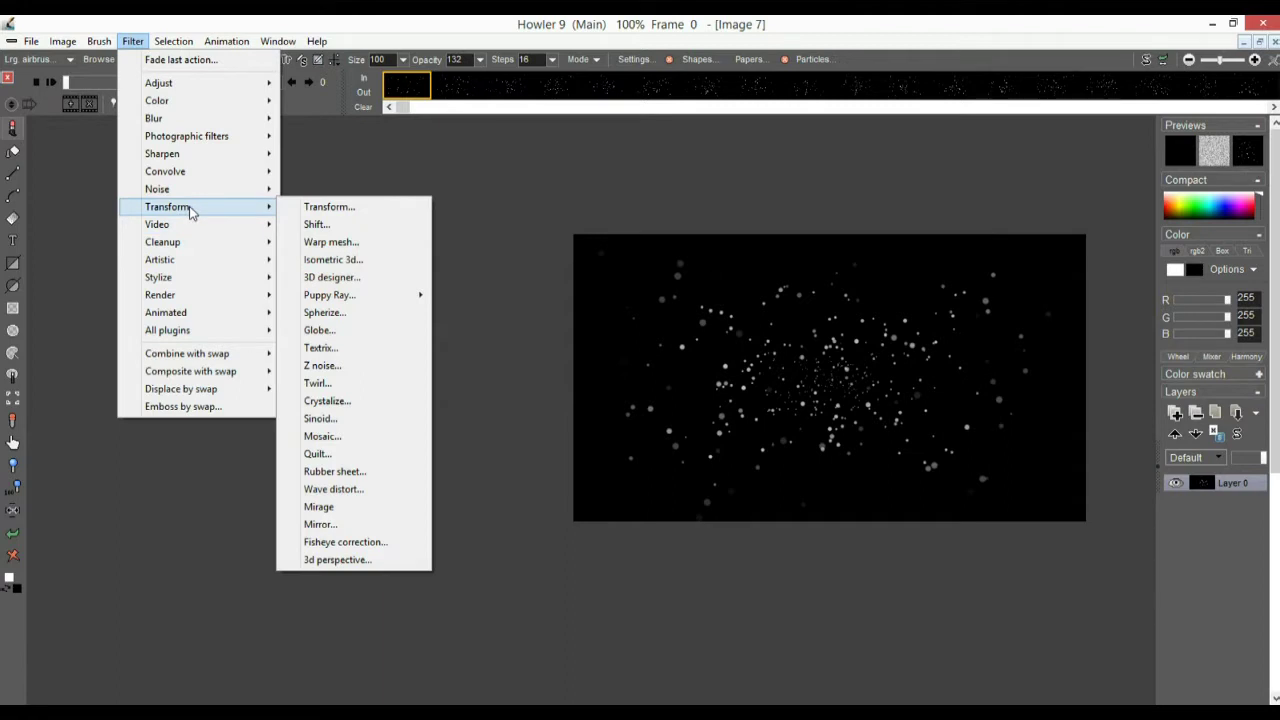
mouse_move(385, 300)
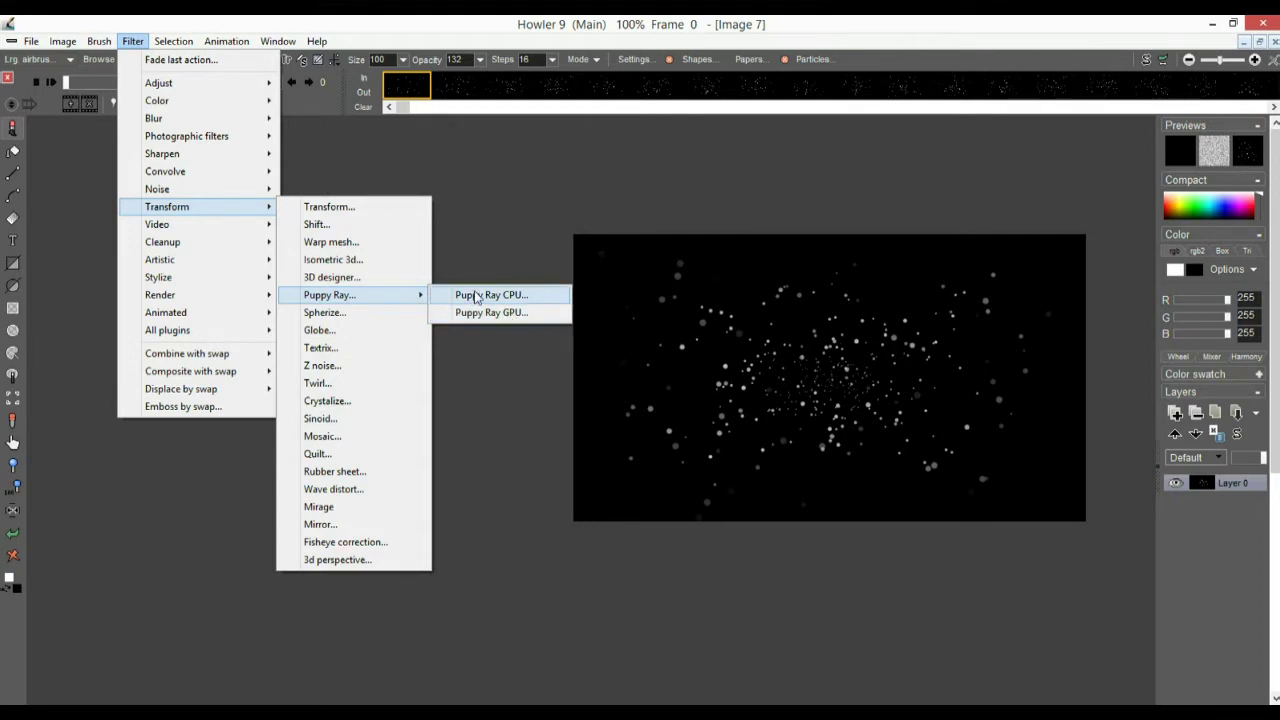
click(495, 296)
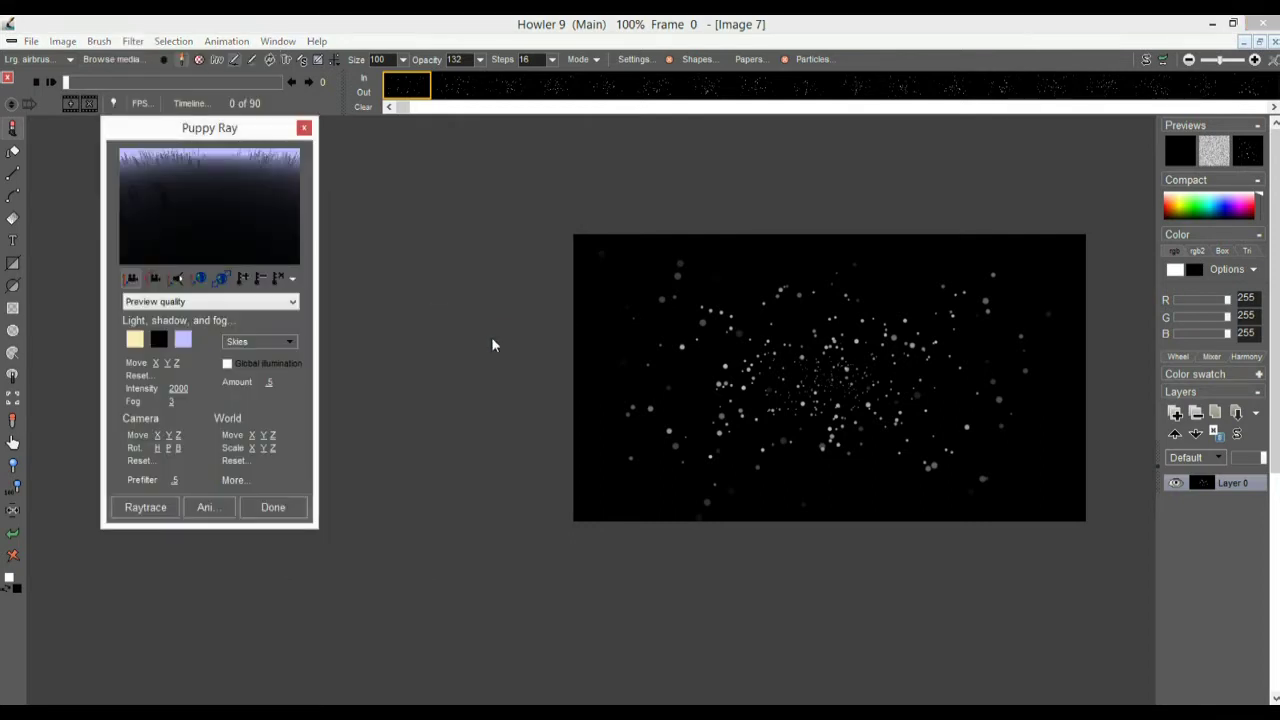
drag(197, 126, 286, 196)
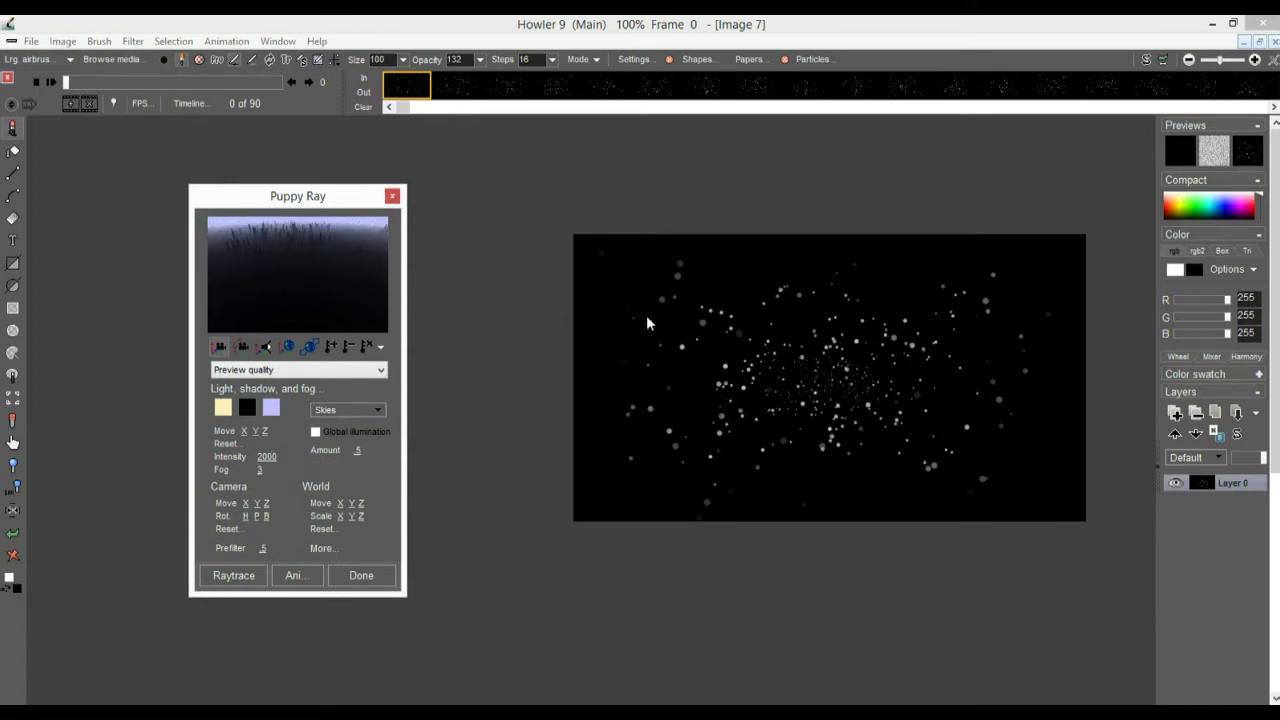
drag(260, 470, 223, 477)
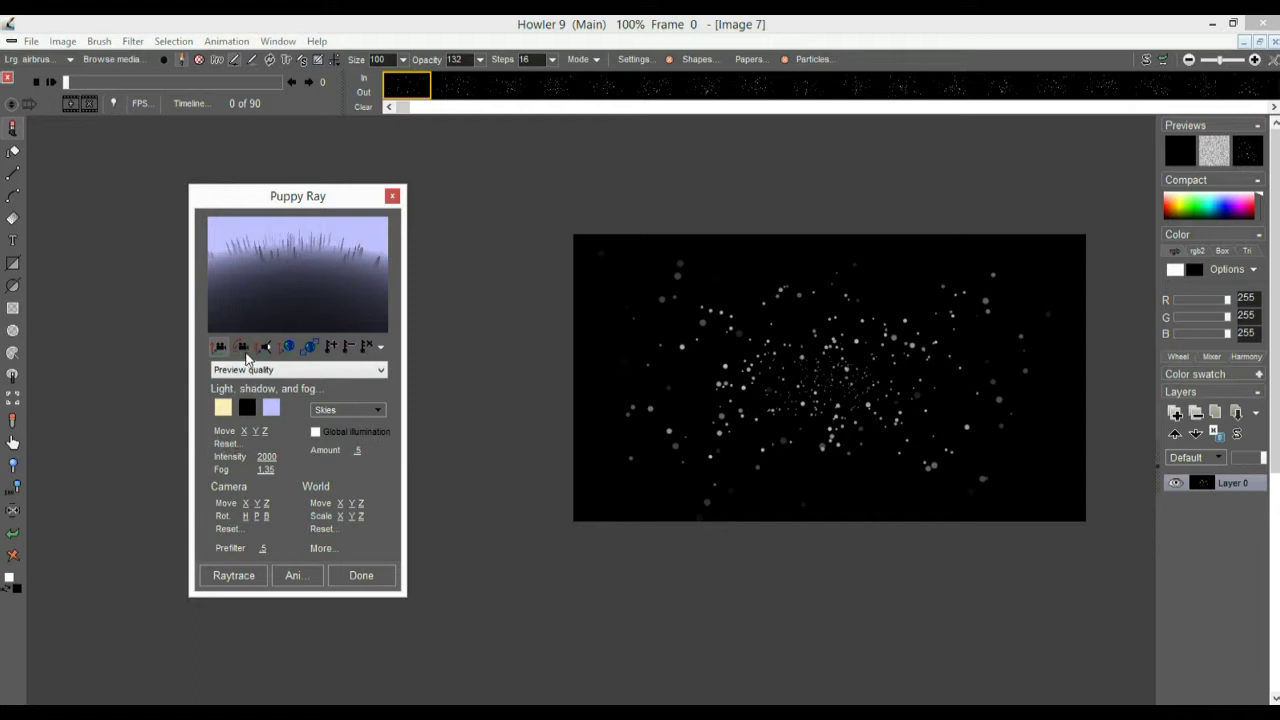
mouse_move(265, 456)
mouse_down()
mouse_move(318, 452)
mouse_move(276, 453)
mouse_up()
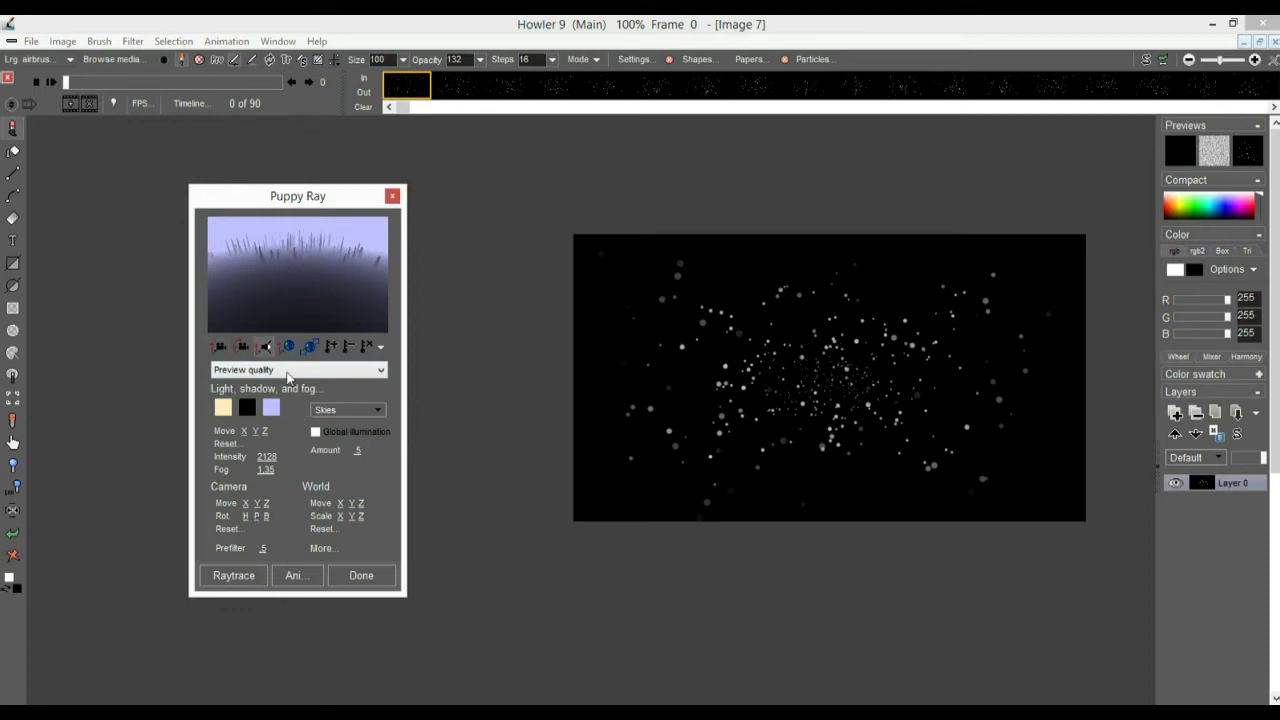
- Rotate the camera and raytrace the frame at High quality, then close Puppy Ray and undo the render
click(254, 349)
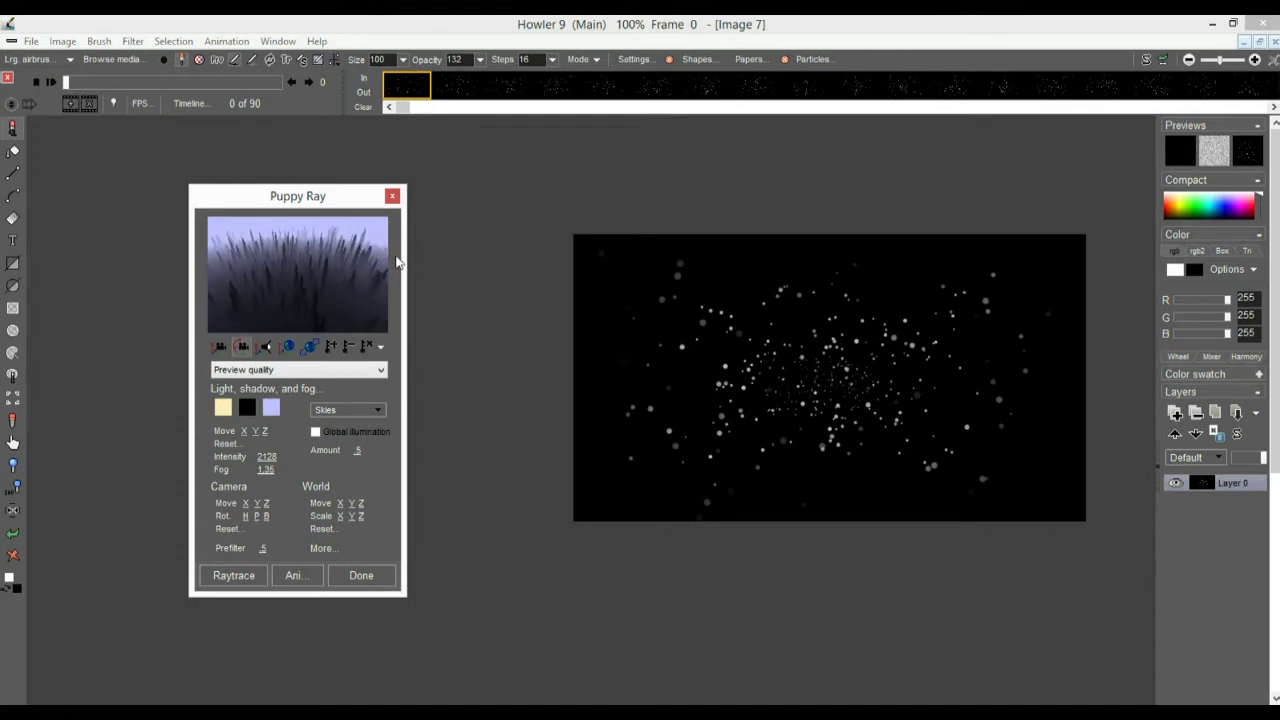
click(257, 370)
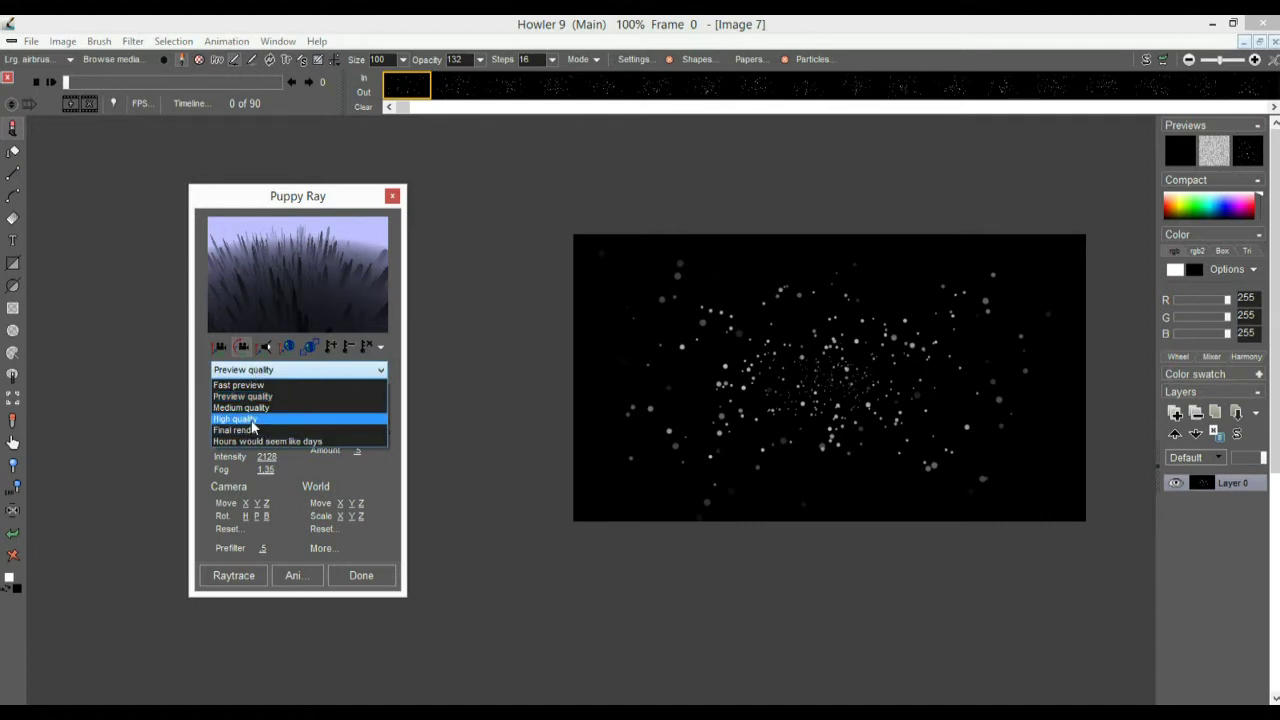
click(255, 418)
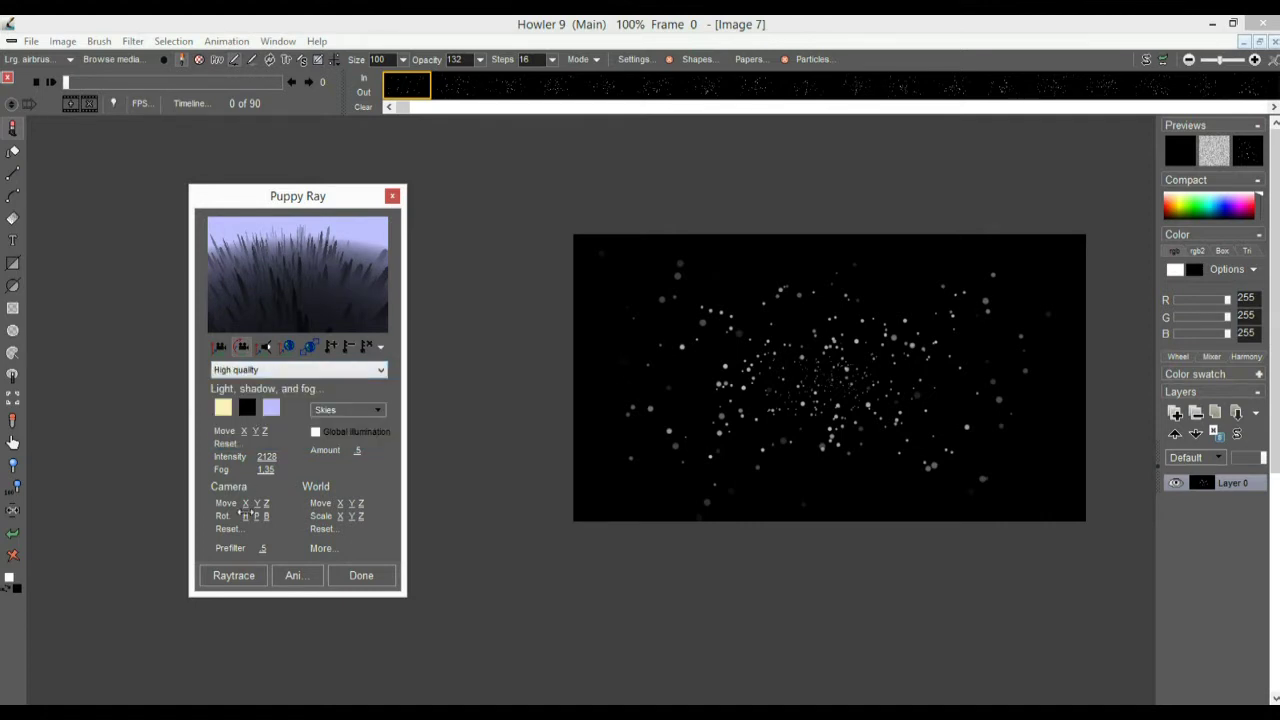
click(234, 578)
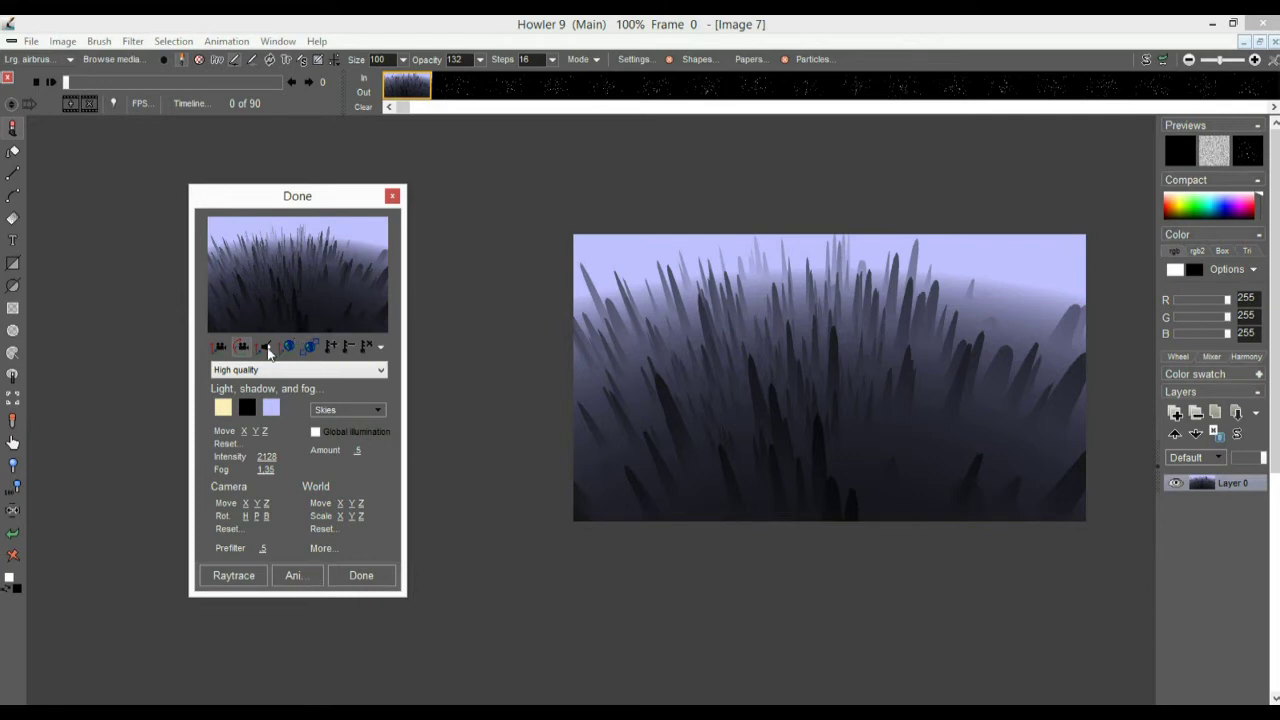
click(360, 568)
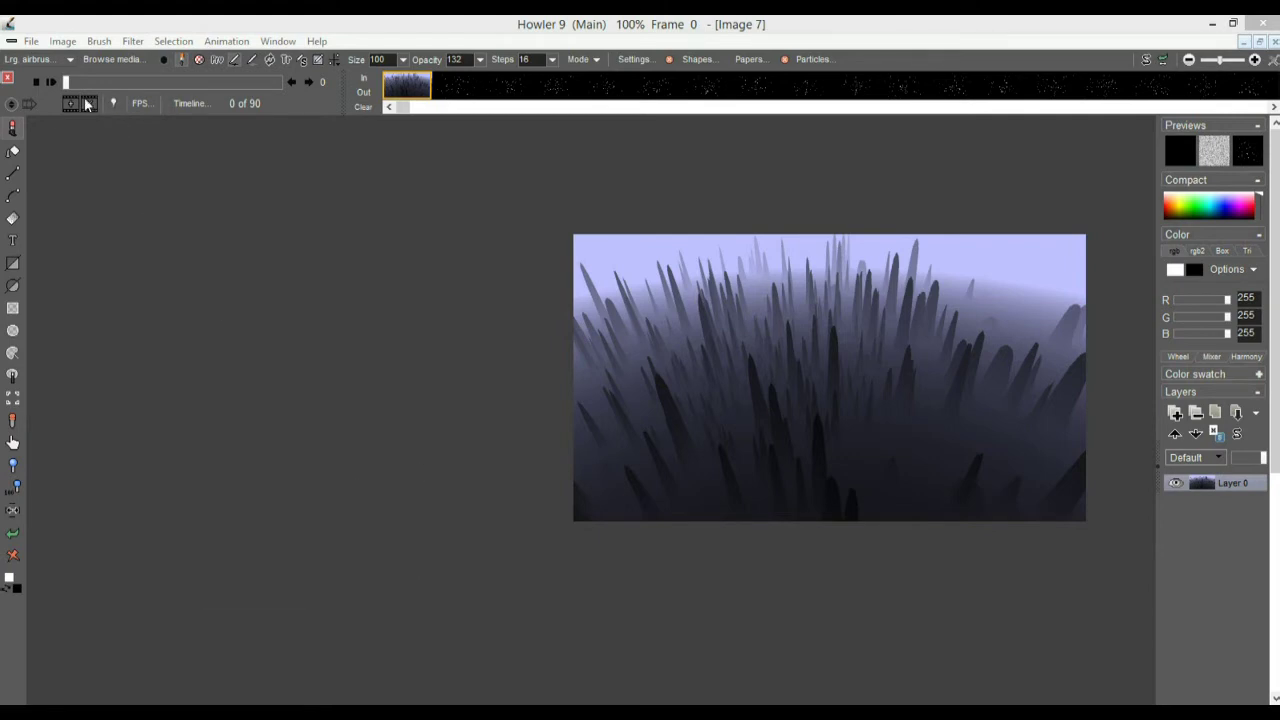
click(14, 549)
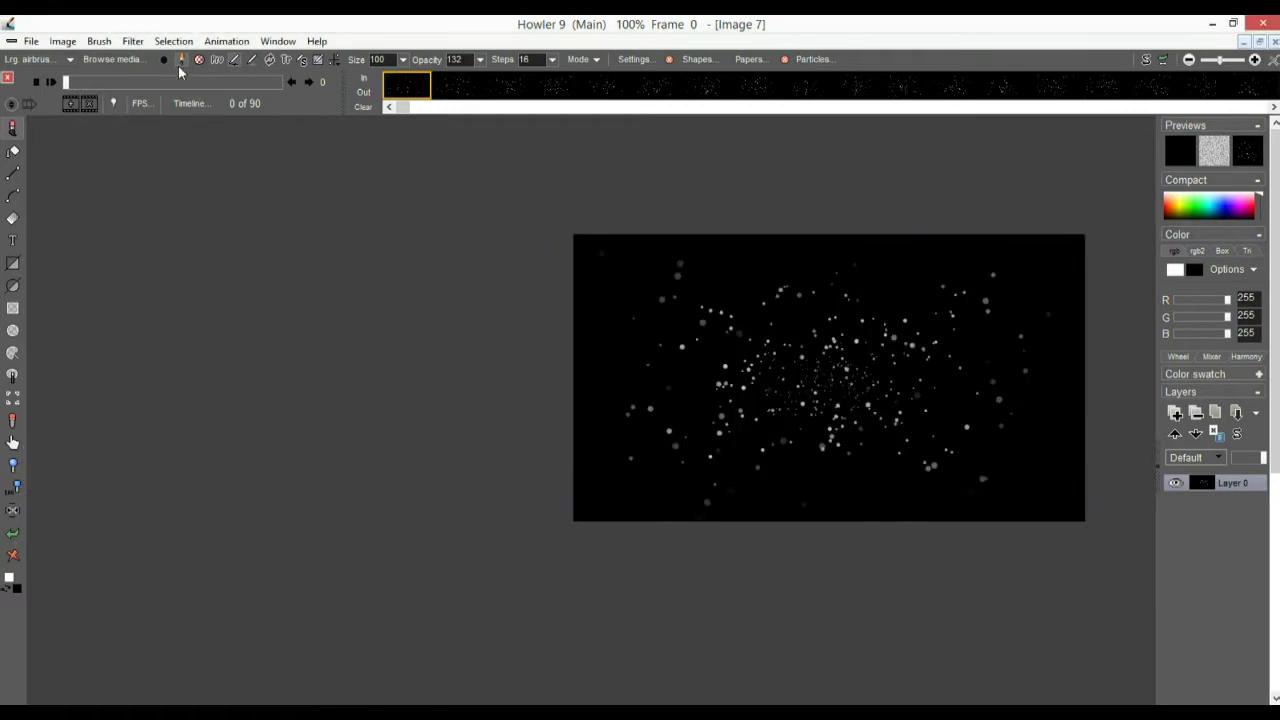
- Start the Puppy Ray GPU filter on the first frame and collapse its dialog to the basic settings
click(133, 41)
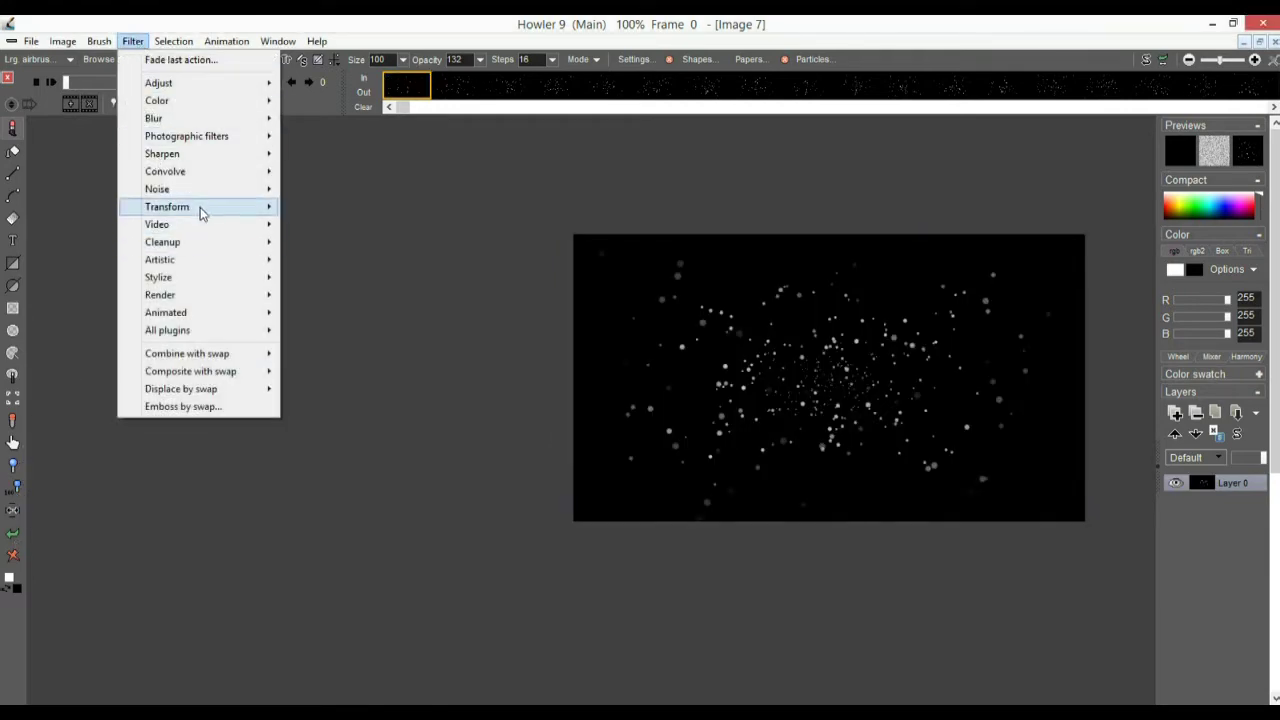
mouse_move(200, 208)
mouse_move(349, 296)
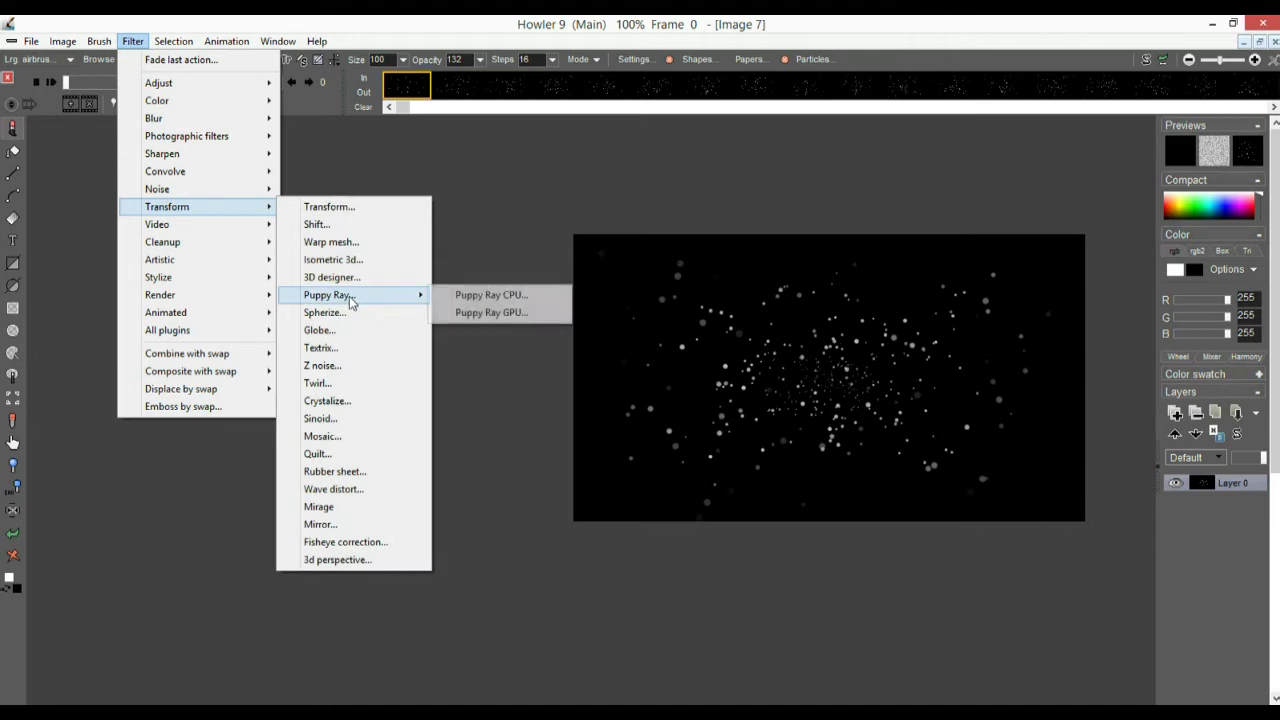
click(492, 313)
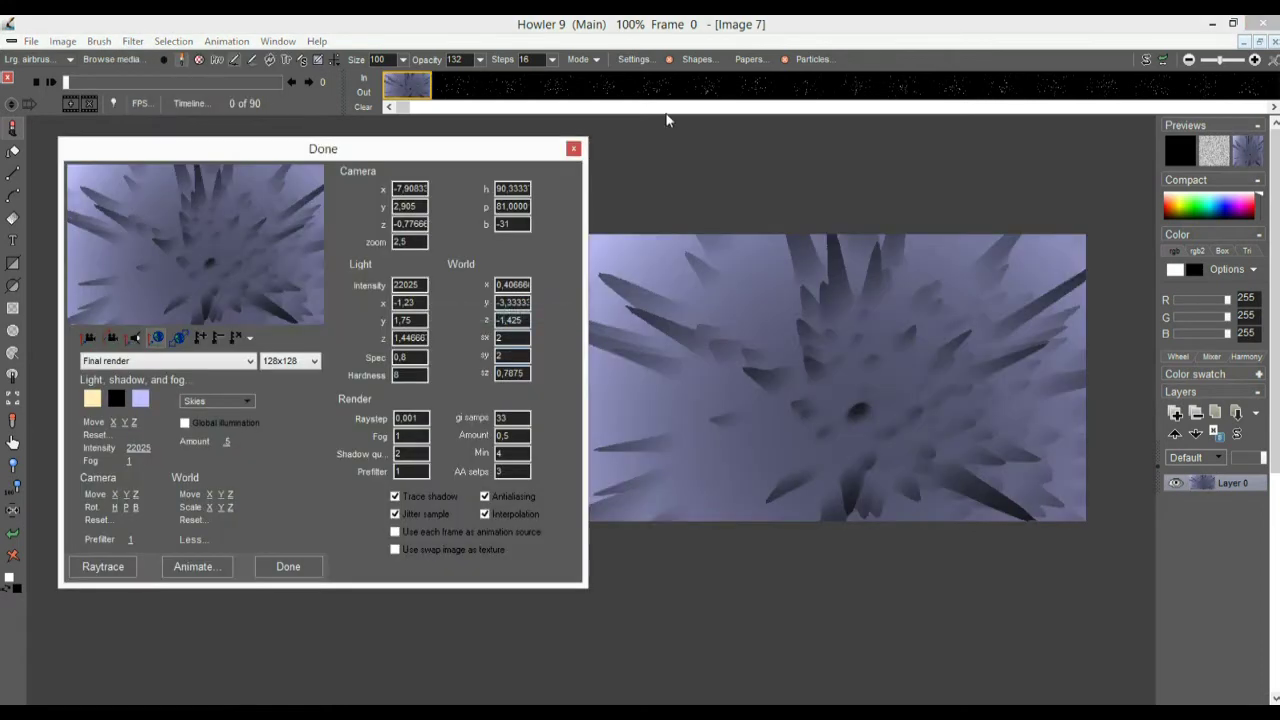
drag(483, 160, 466, 153)
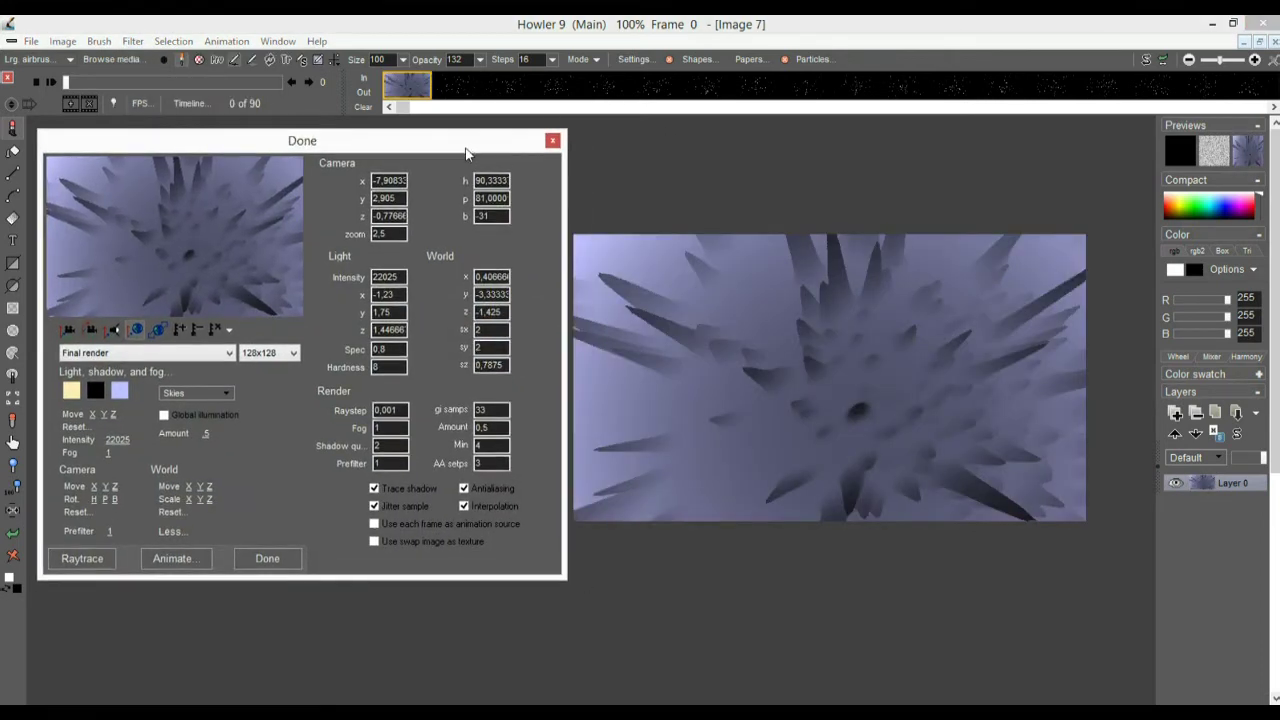
click(172, 533)
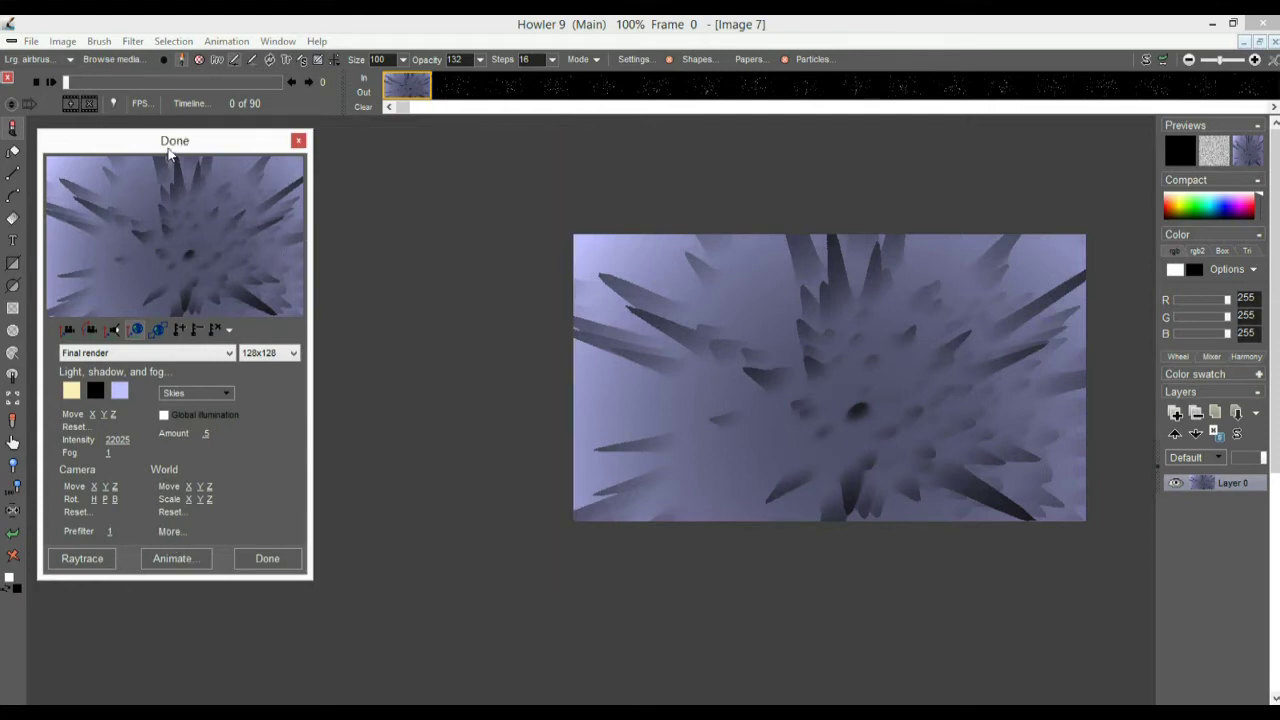
drag(169, 142, 225, 161)
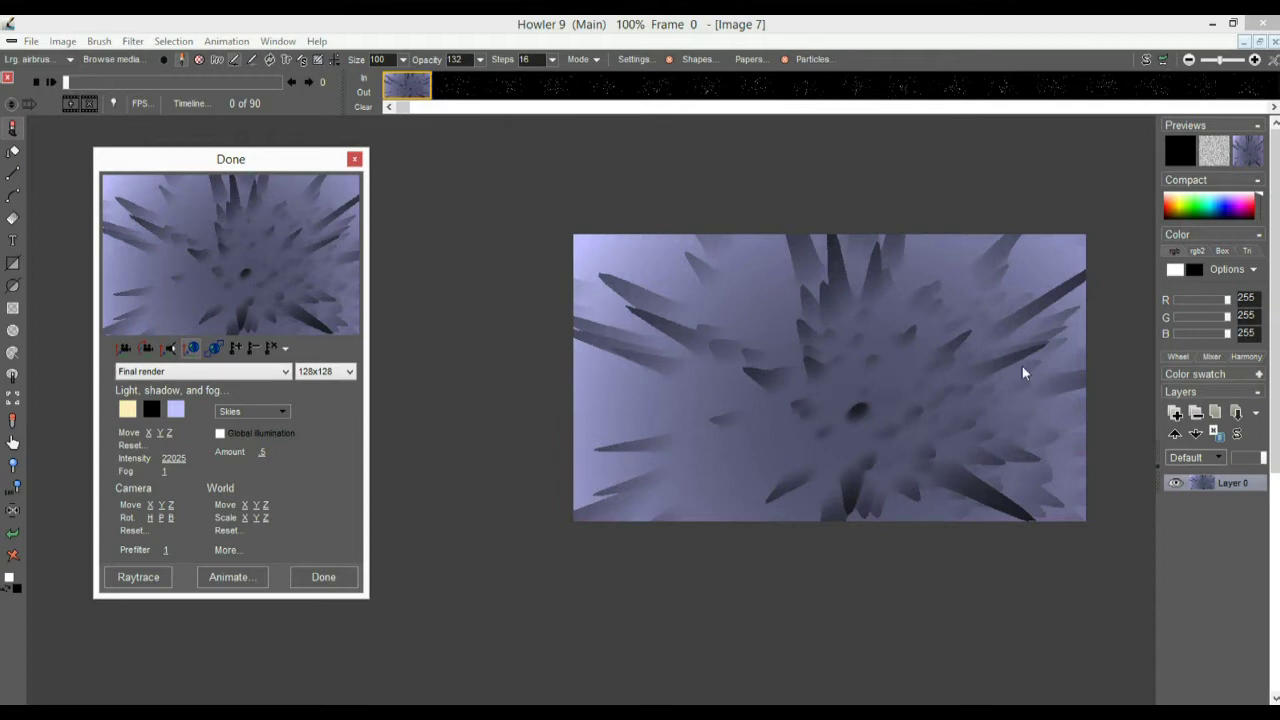
- Move the world around in the live render at Final render, Preview quality and High quality
drag(208, 243, 370, 317)
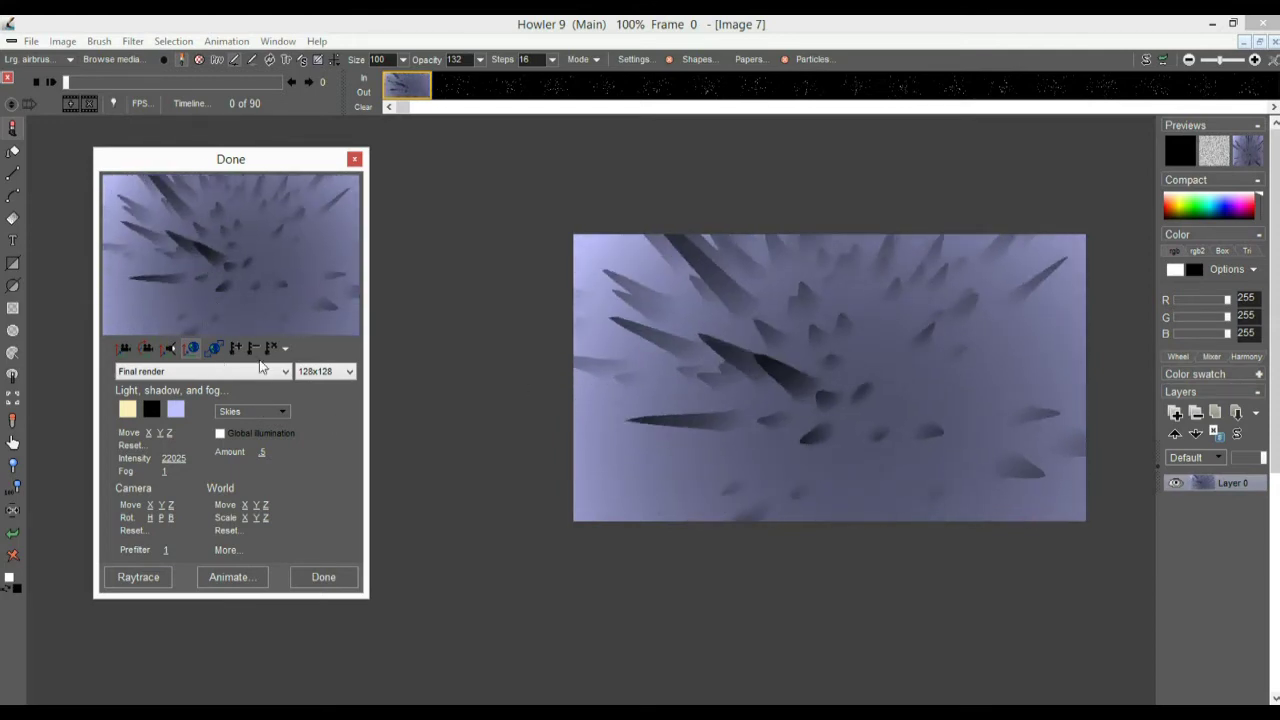
drag(255, 242, 591, 303)
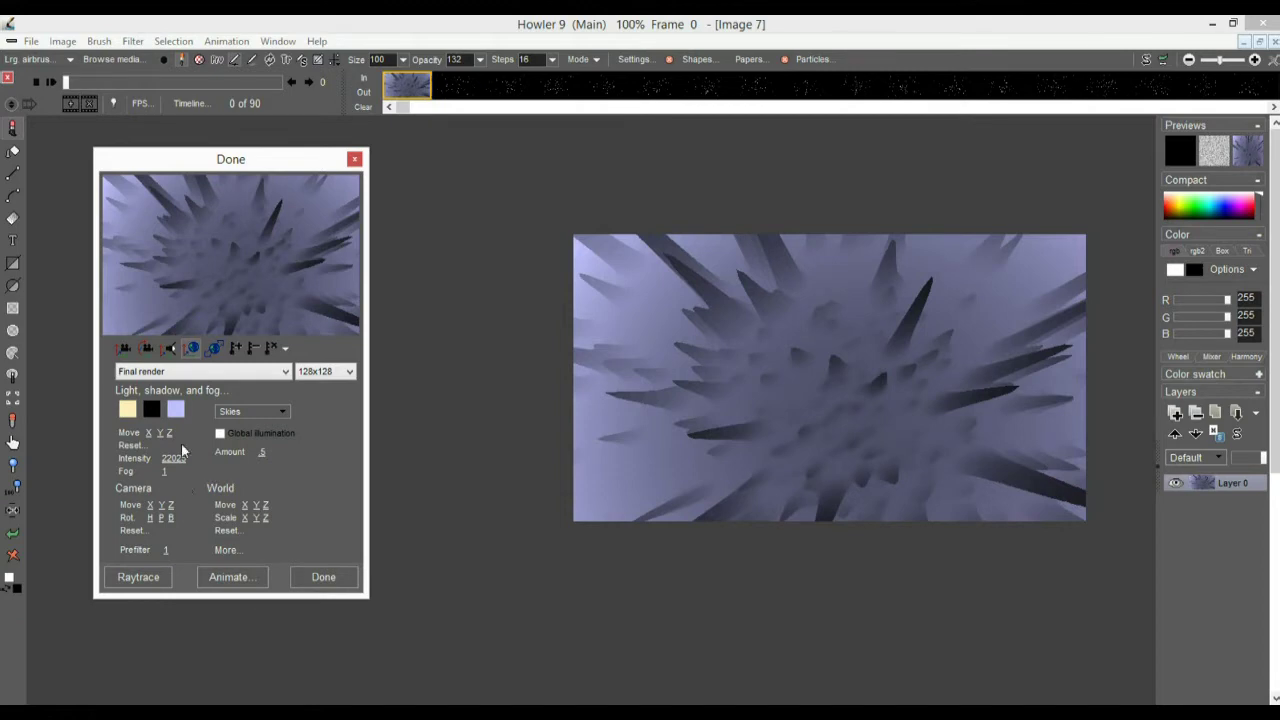
click(136, 374)
click(156, 398)
drag(200, 290, 213, 256)
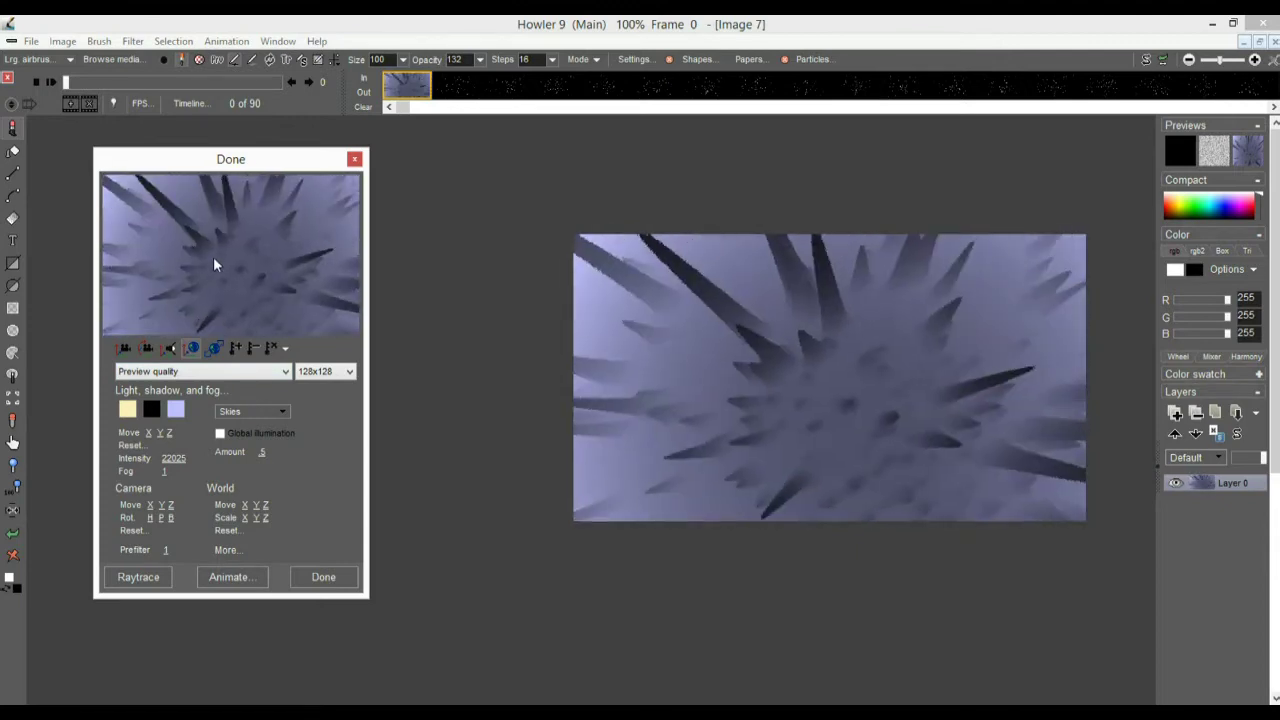
click(175, 371)
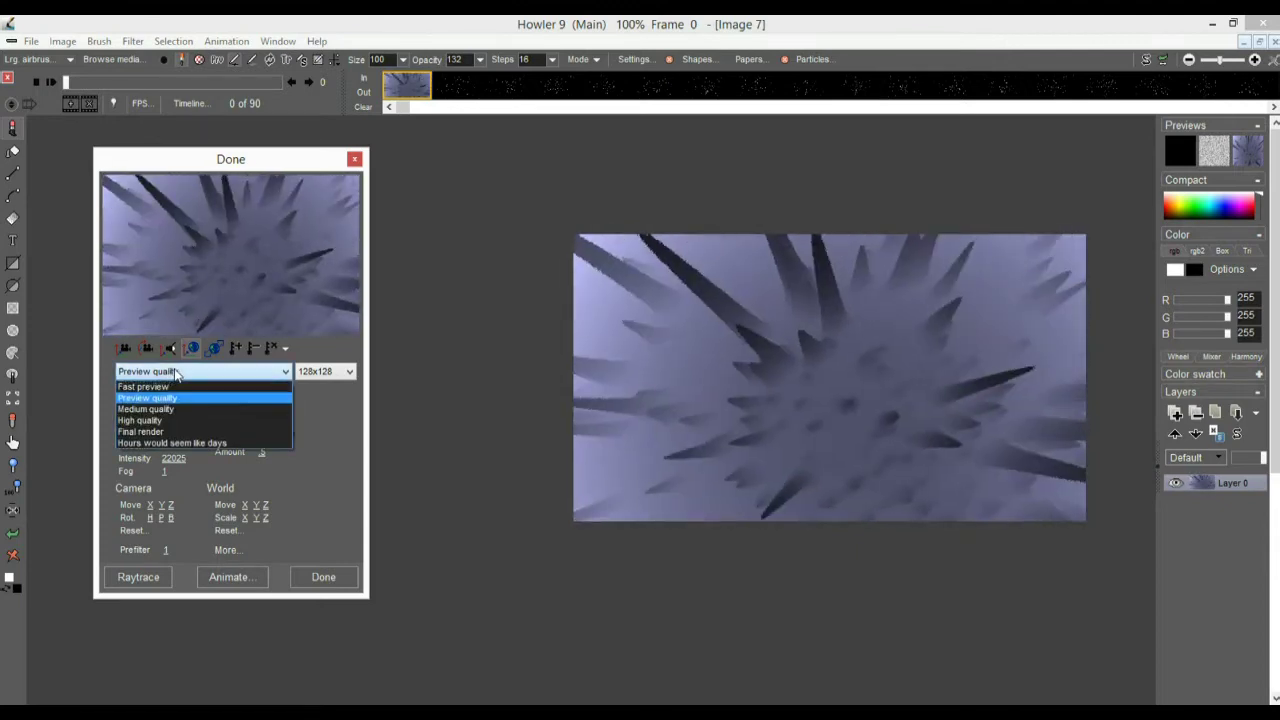
click(160, 420)
drag(215, 240, 240, 284)
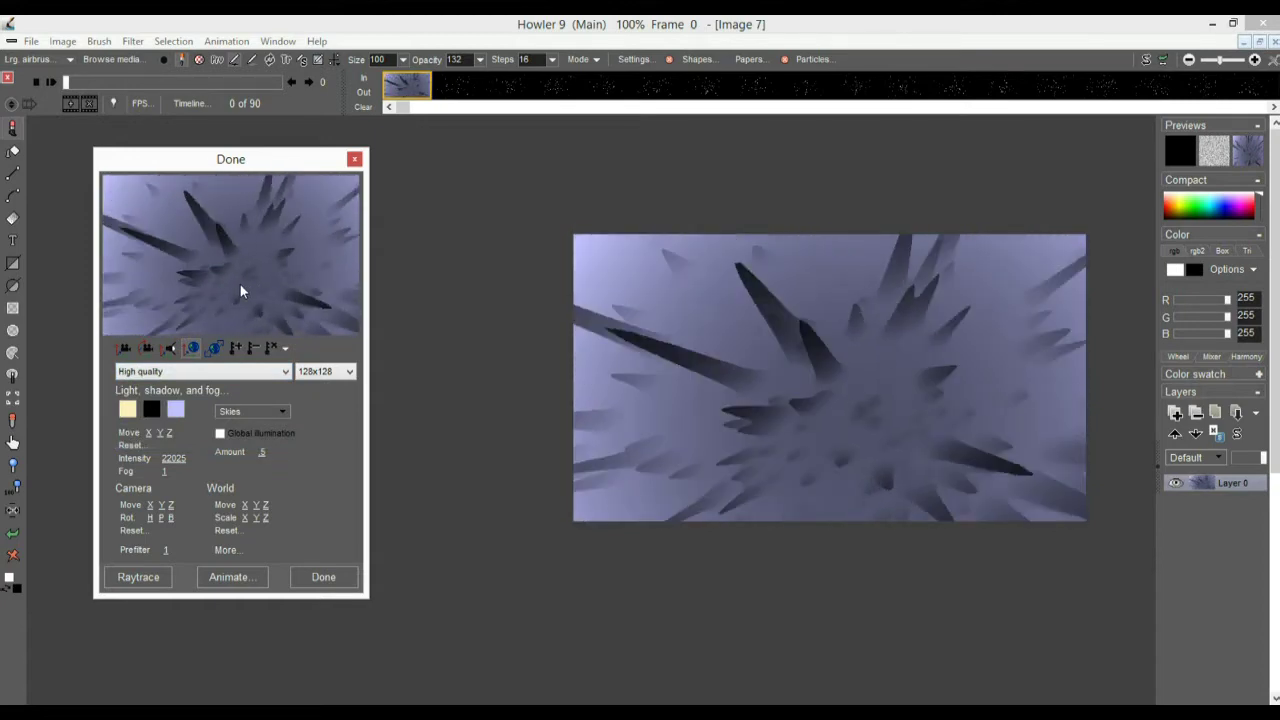
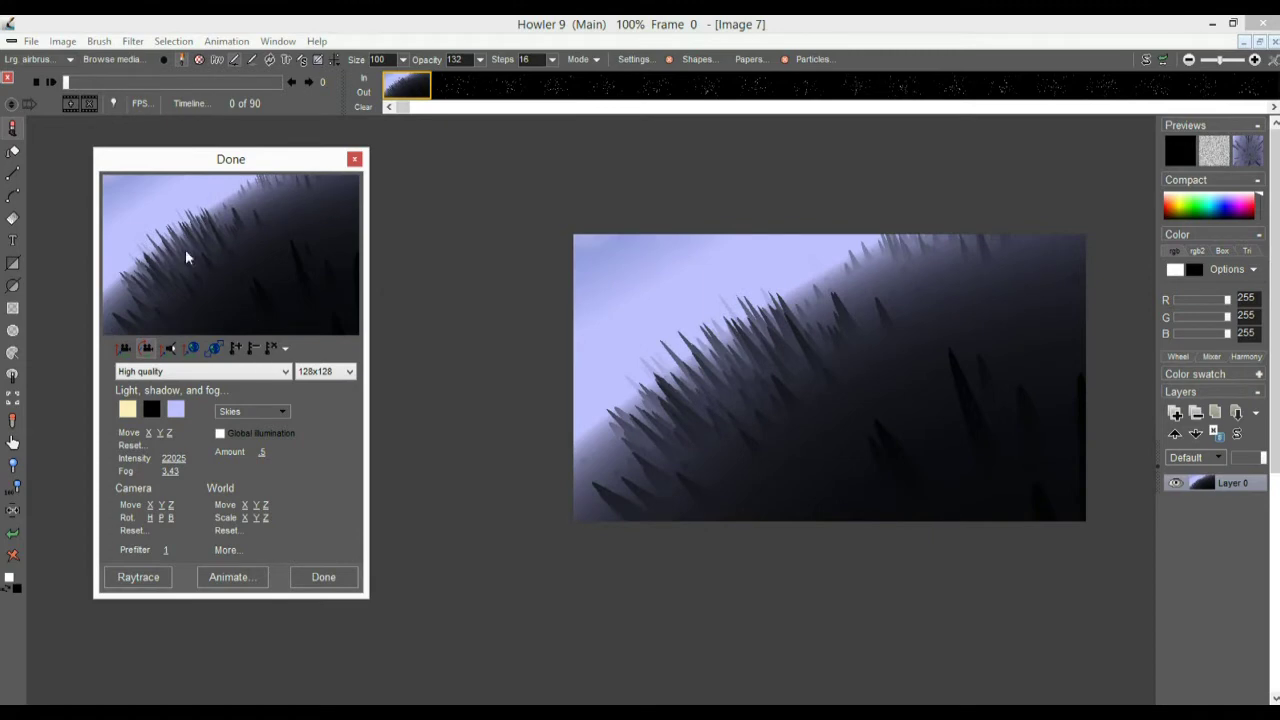
- Try the Final render and "Hours would seem like days" quality settings while rotating the camera around the spiky terrain
click(189, 371)
click(162, 432)
click(150, 372)
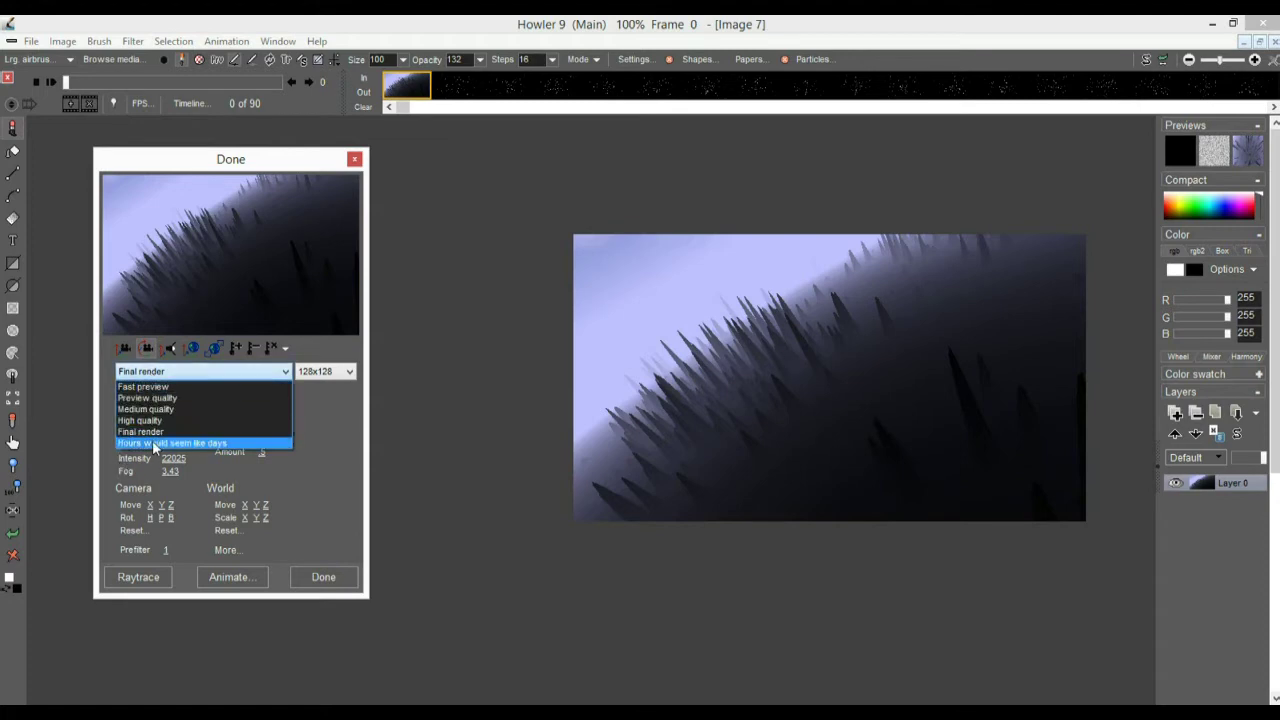
click(175, 444)
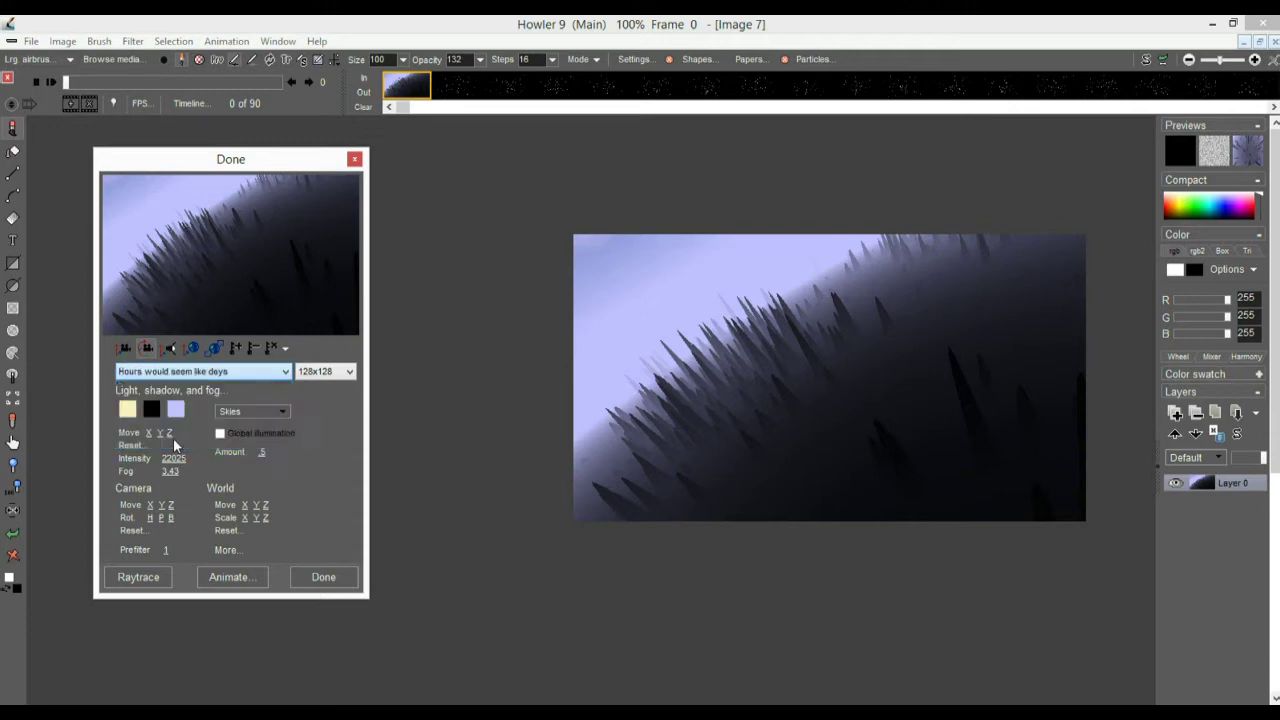
drag(267, 247, 207, 280)
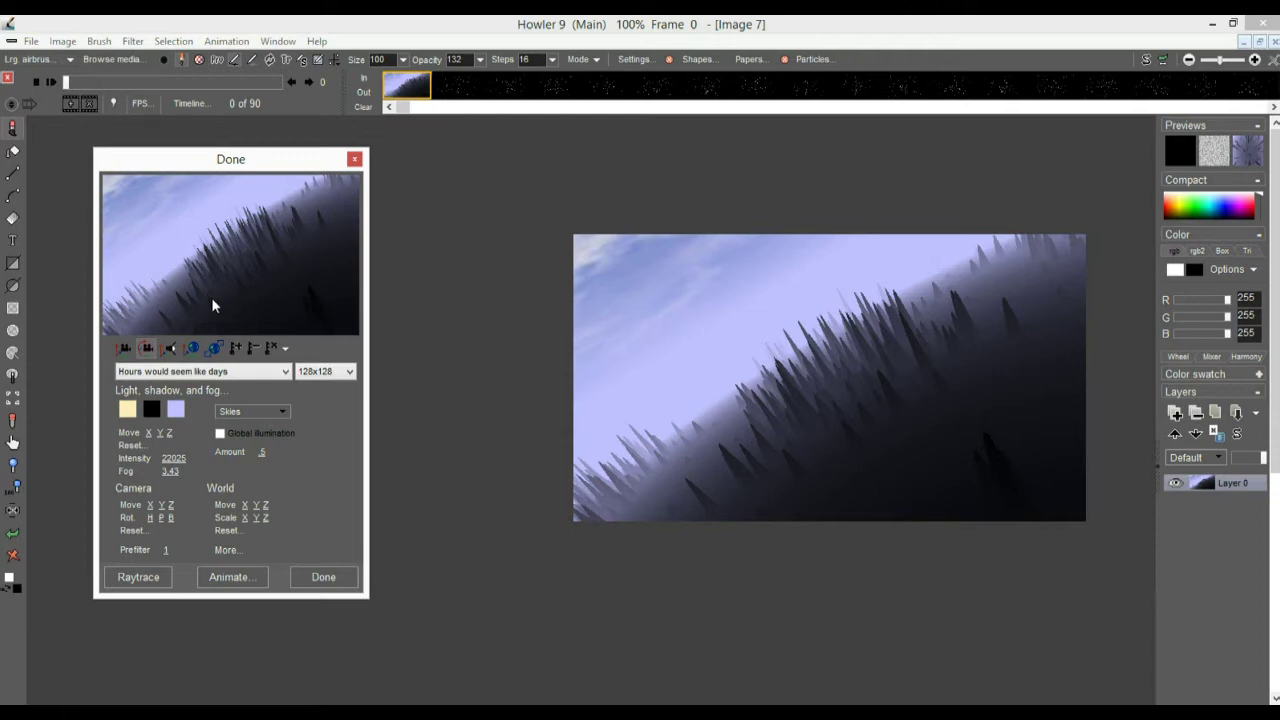
drag(241, 233, 165, 372)
- Set the render quality to High quality and rotate the camera to reframe the terrain
click(165, 371)
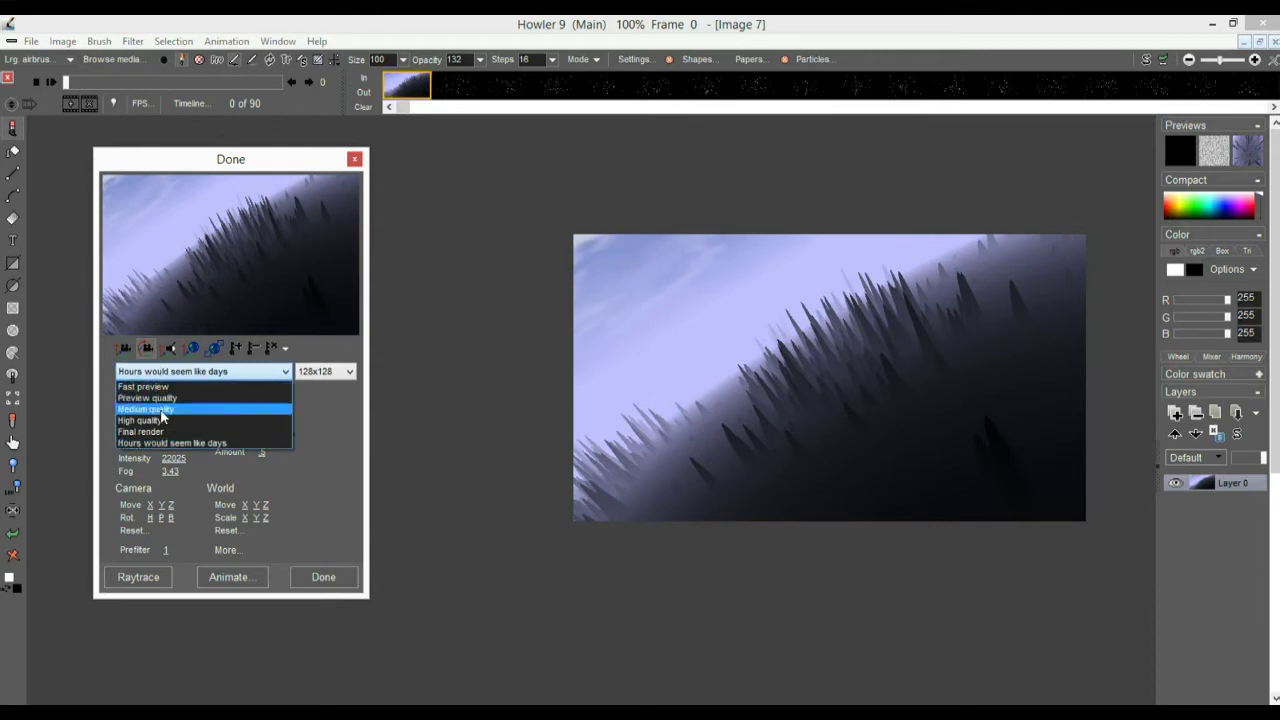
click(159, 421)
drag(243, 229, 137, 221)
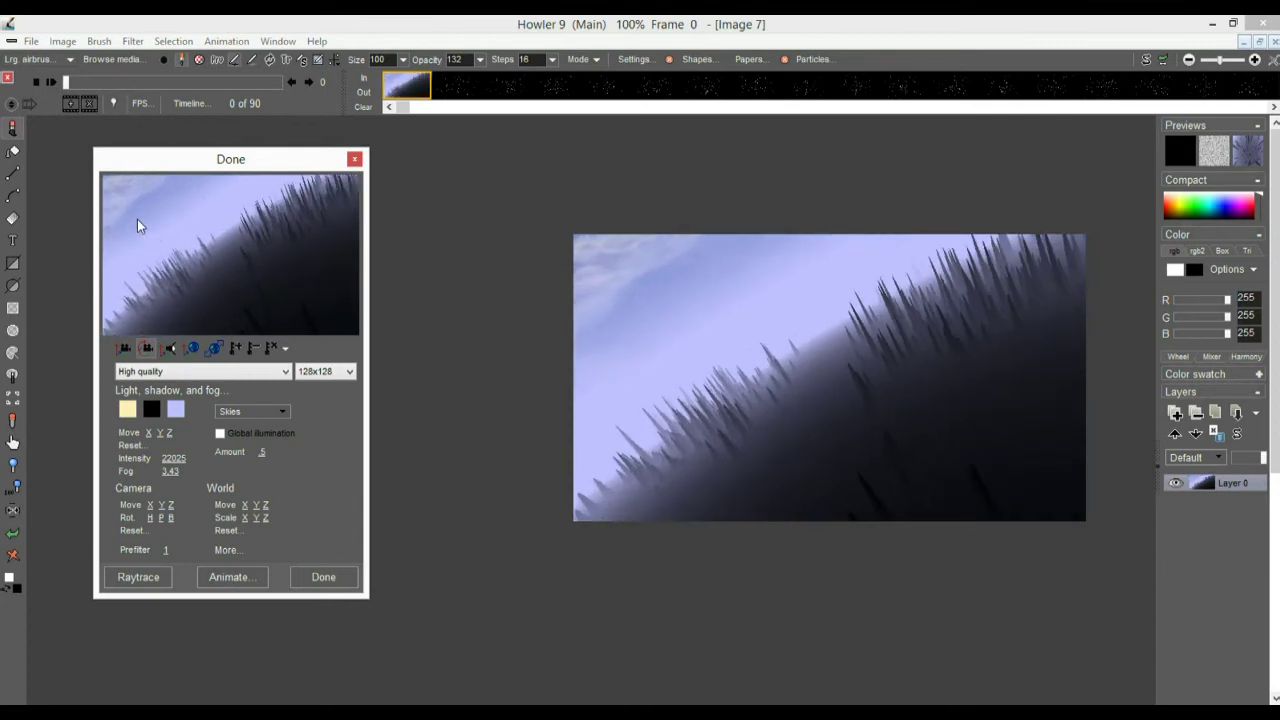
- Increase the world's Z scale to make the spikes taller, and turn the camera until the spikes fill the view
drag(266, 518, 310, 517)
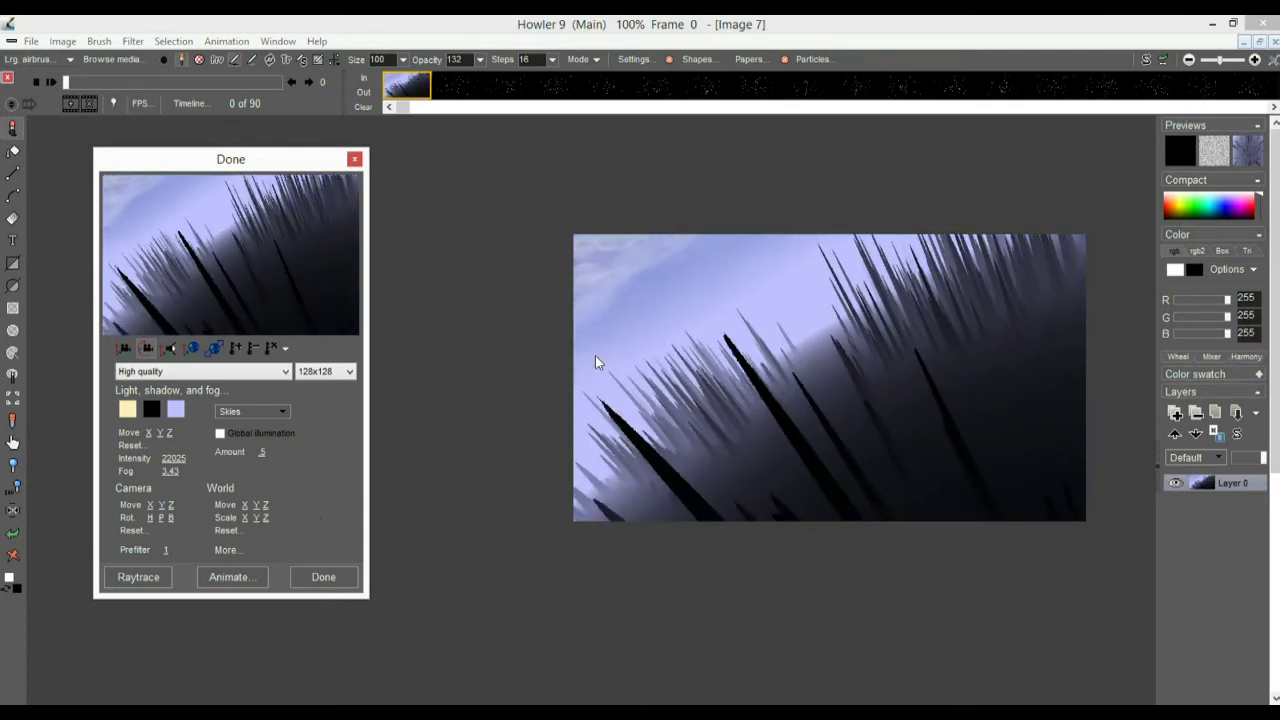
drag(285, 222, 185, 260)
drag(280, 229, 146, 243)
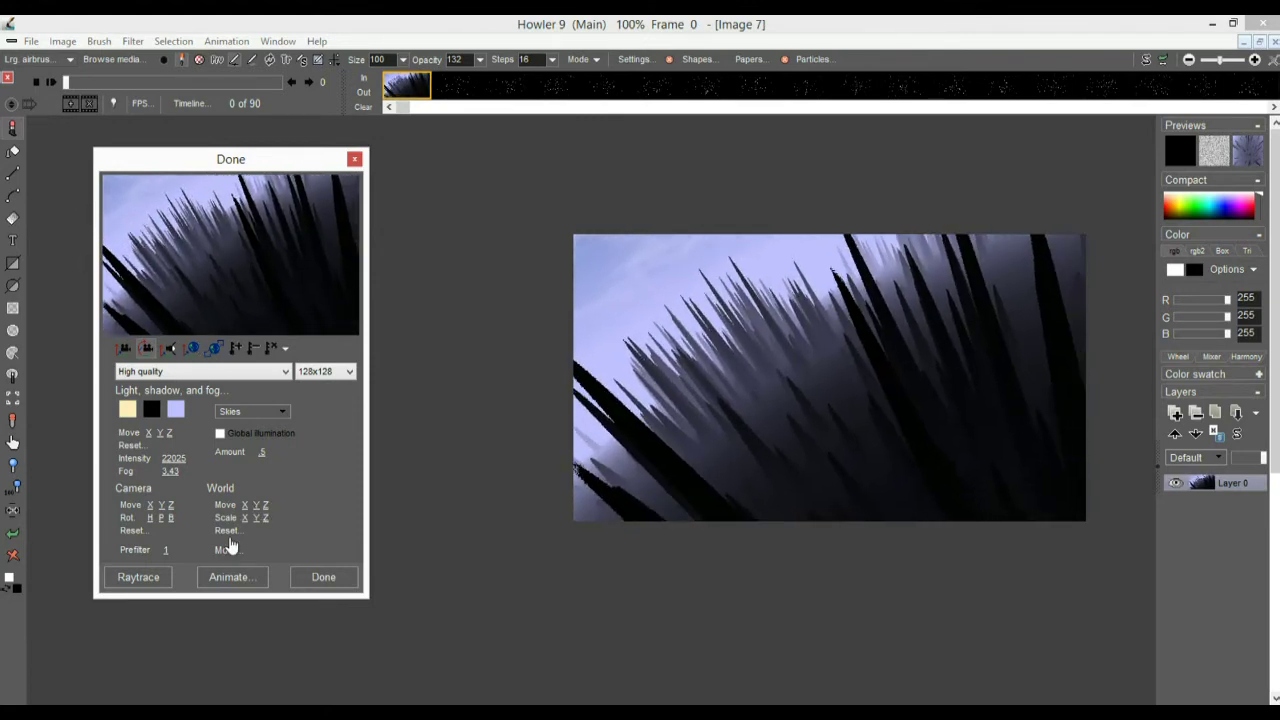
- Go to frame 45 with the animation scrub bar and rotate and move the camera to a new view of the spikes
click(287, 347)
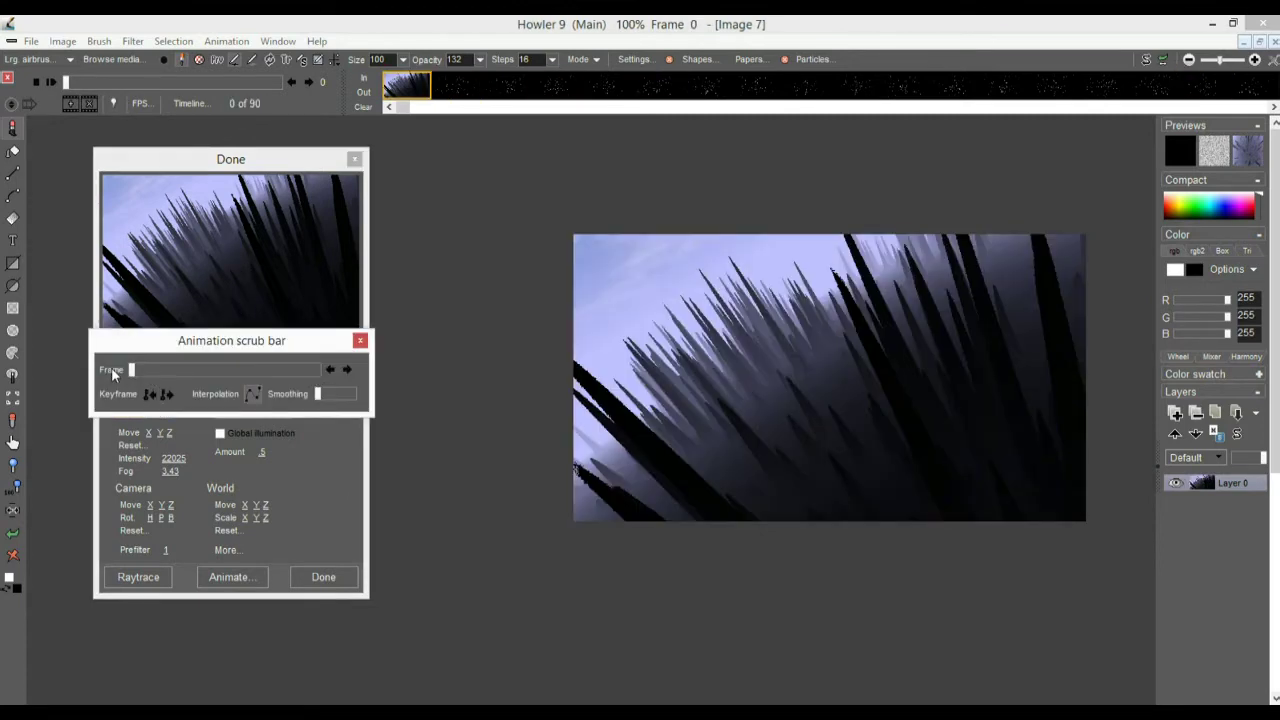
click(360, 342)
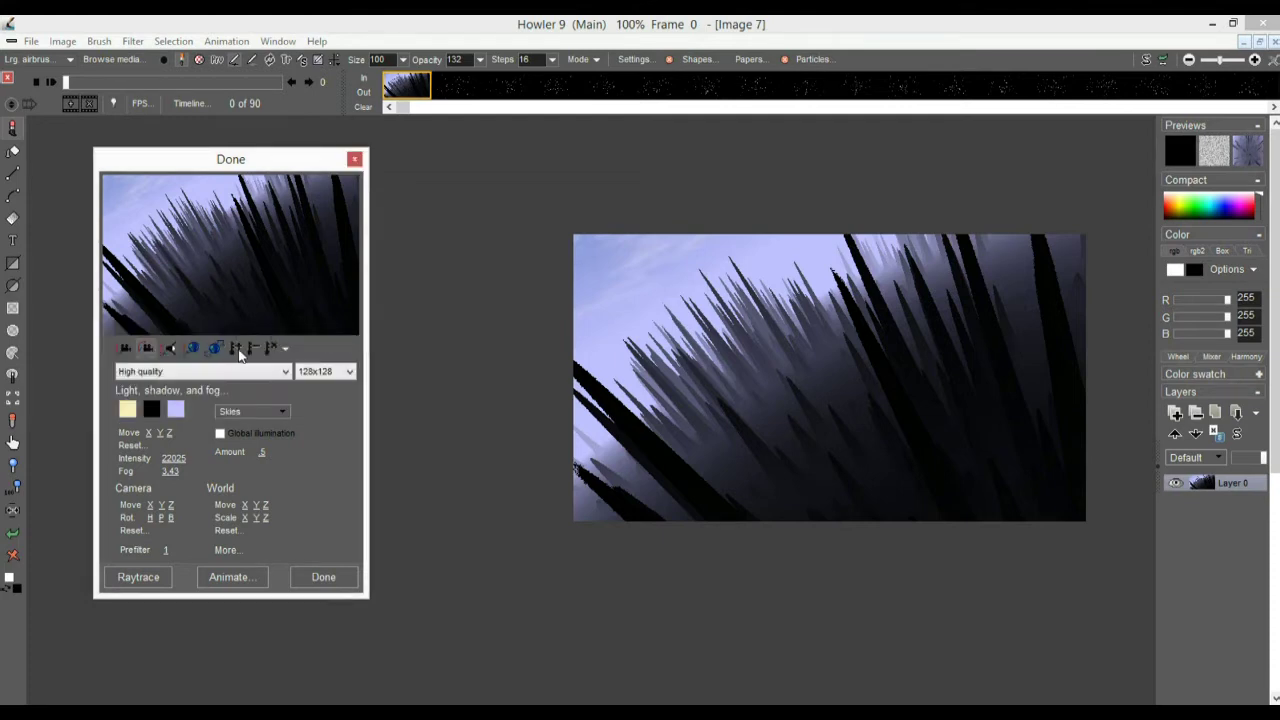
click(288, 348)
drag(176, 370, 226, 369)
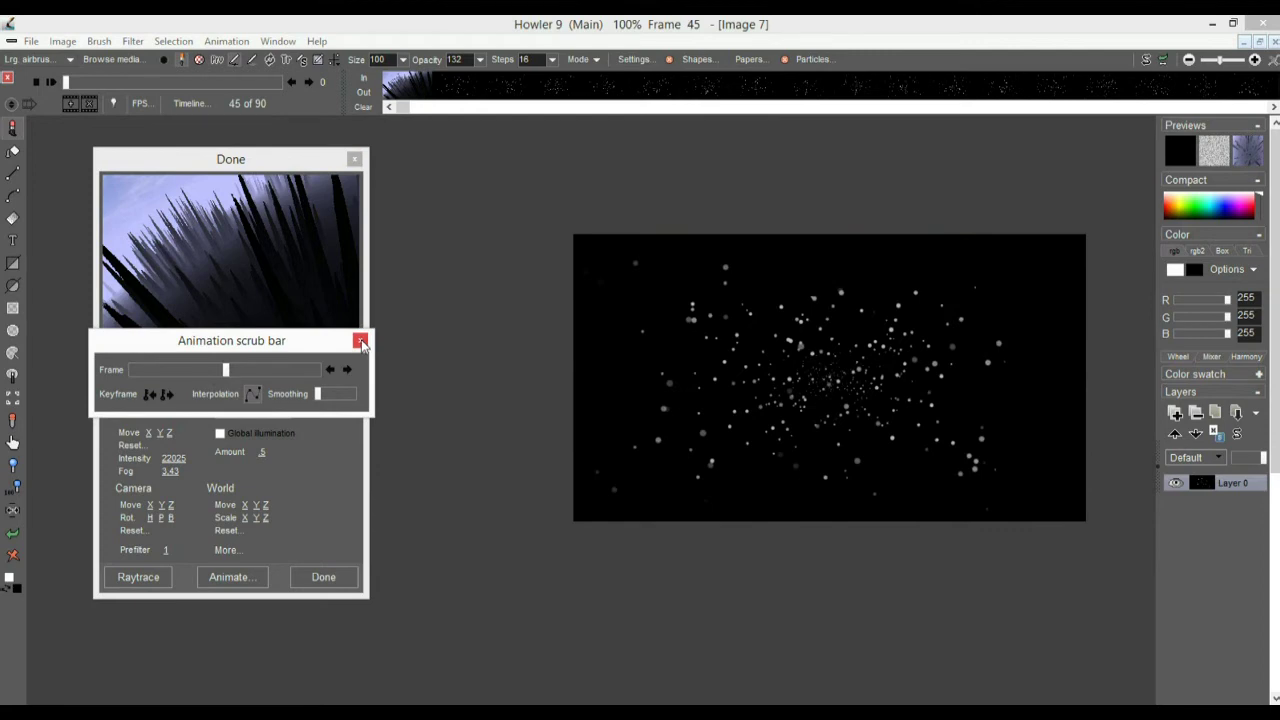
click(360, 342)
drag(198, 243, 256, 233)
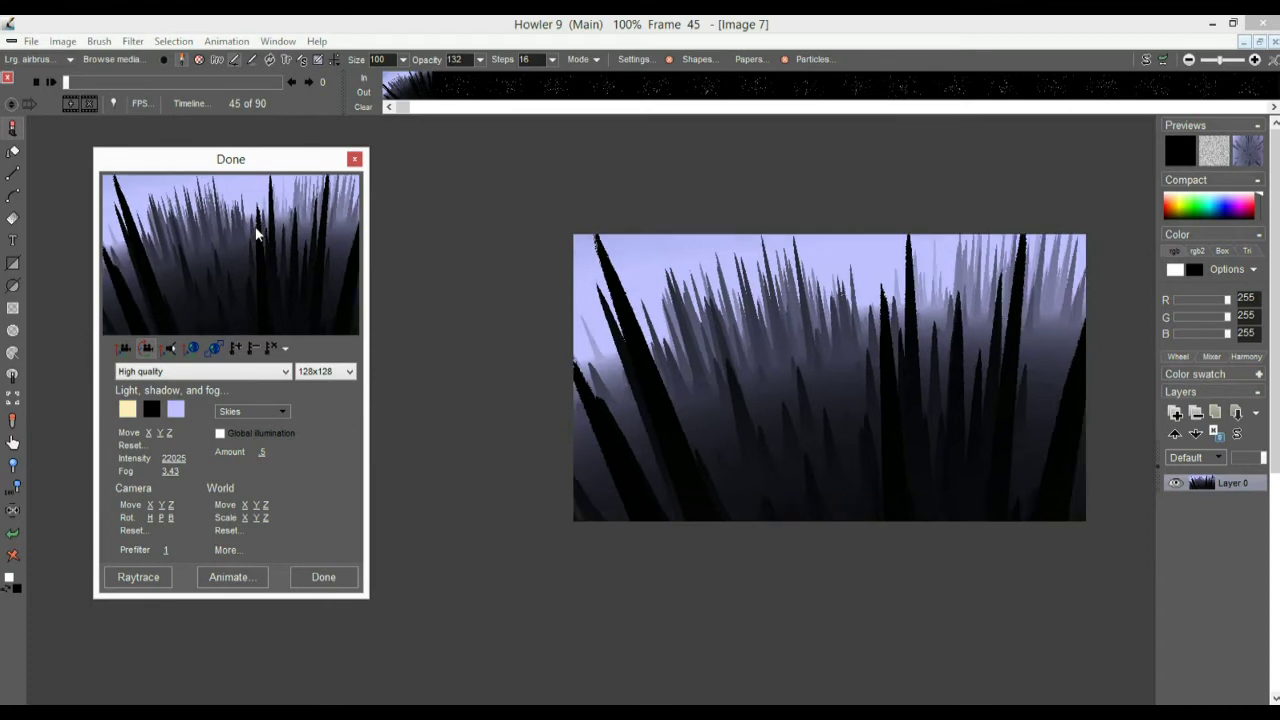
drag(233, 261, 181, 237)
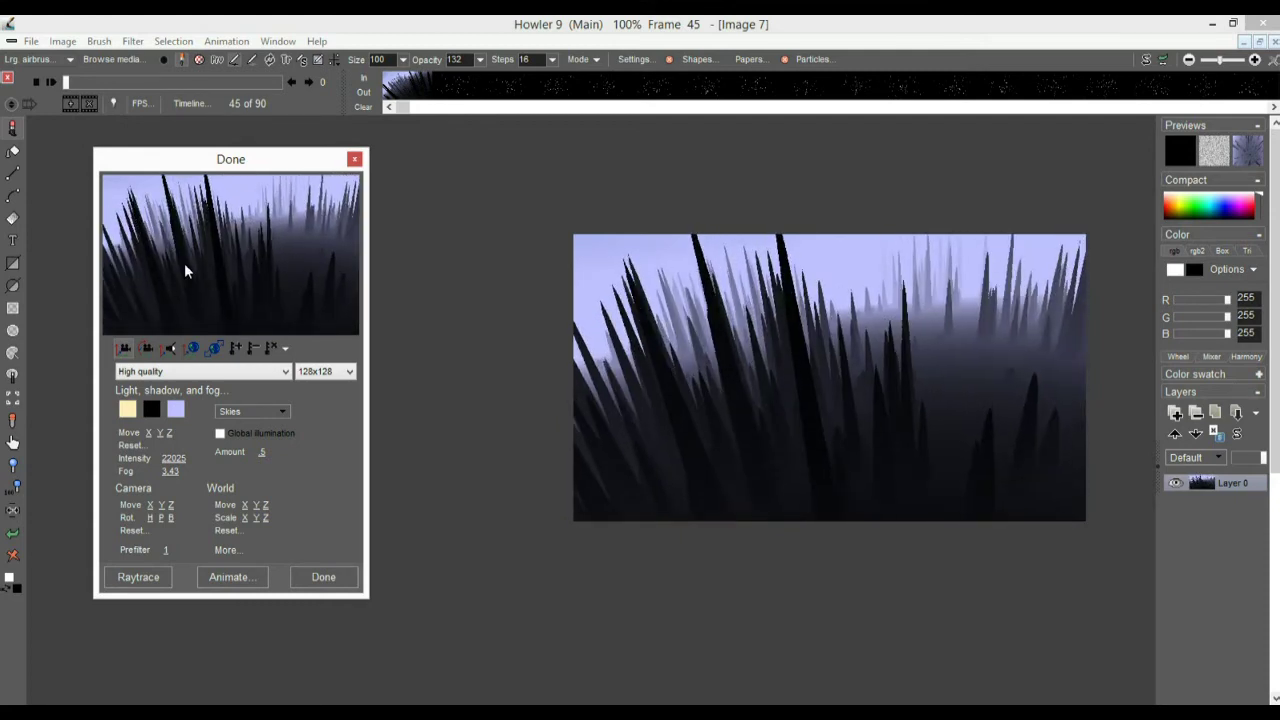
- Go to frame 89 with the animation scrub bar and rotate the camera to a tilted view of the terrain and sky
click(286, 347)
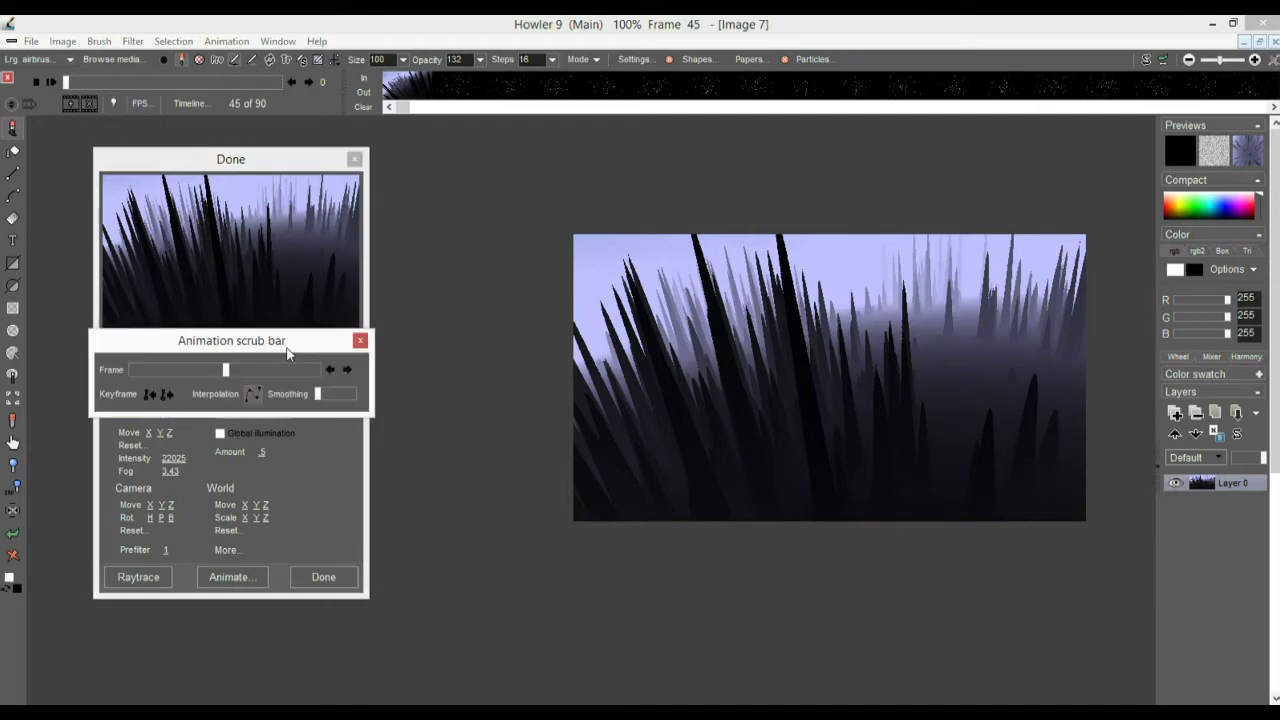
drag(275, 368, 335, 368)
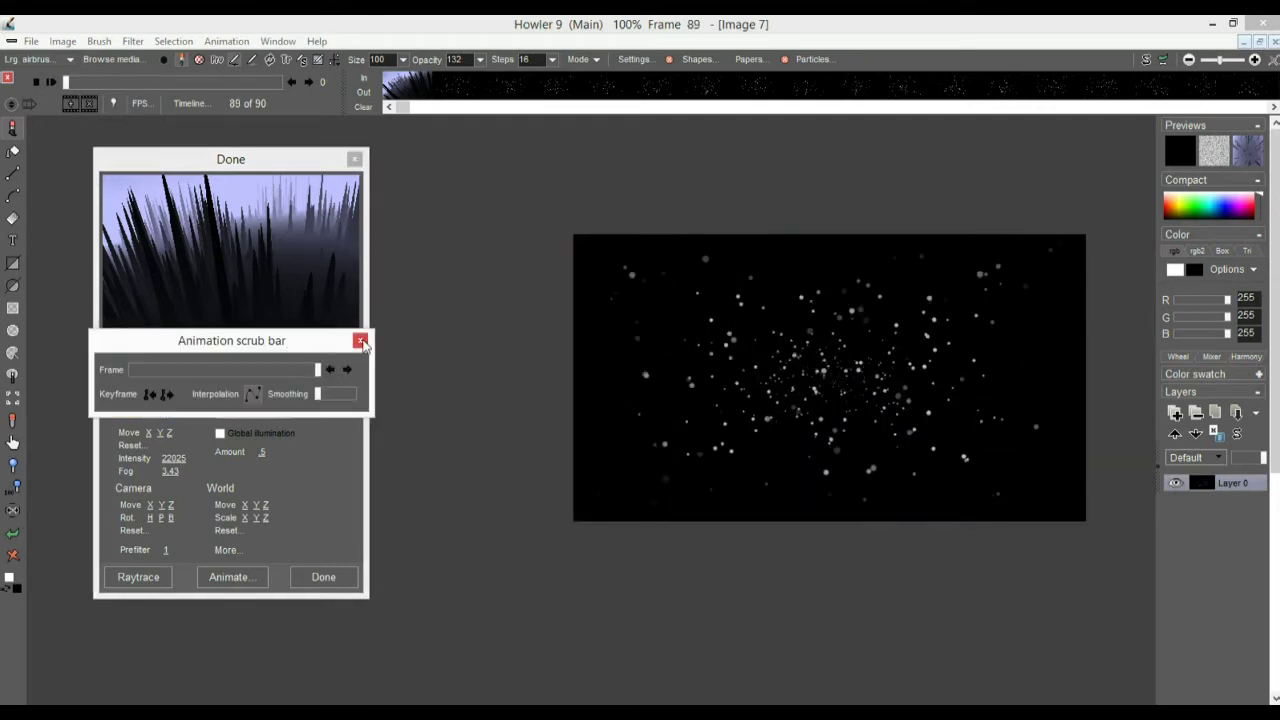
click(360, 340)
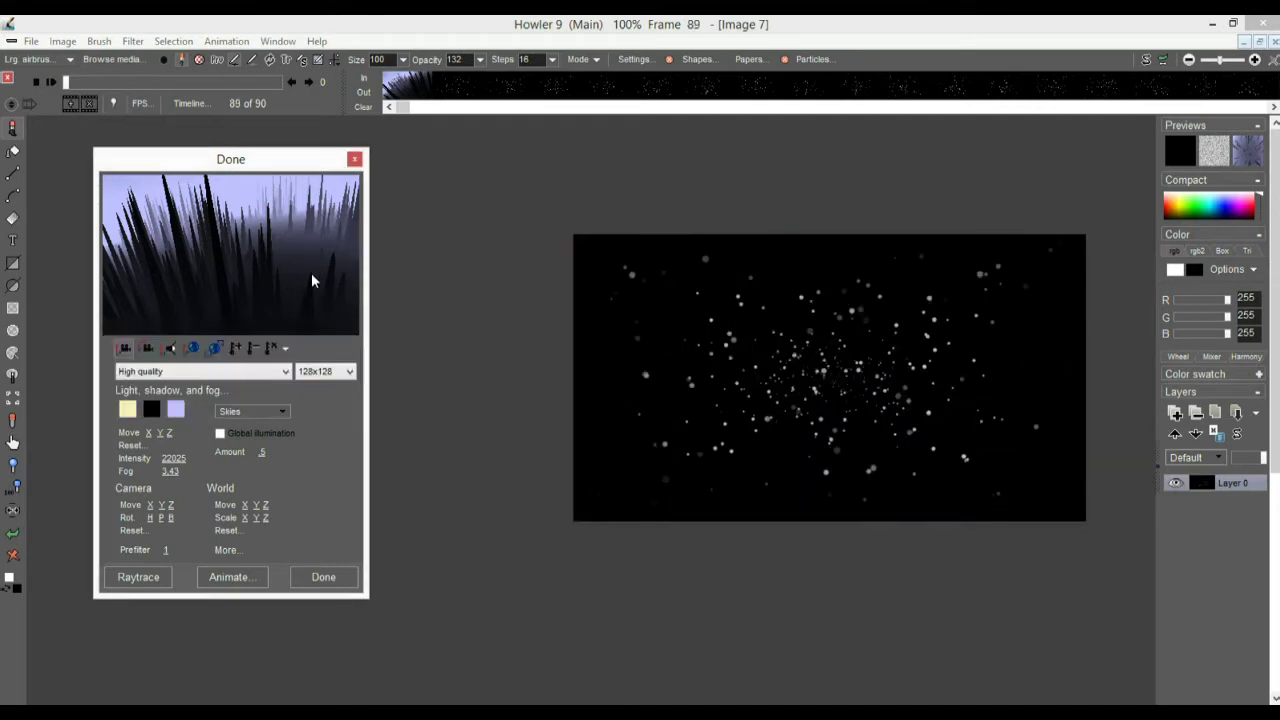
click(147, 348)
drag(294, 256, 451, 259)
drag(309, 236, 228, 243)
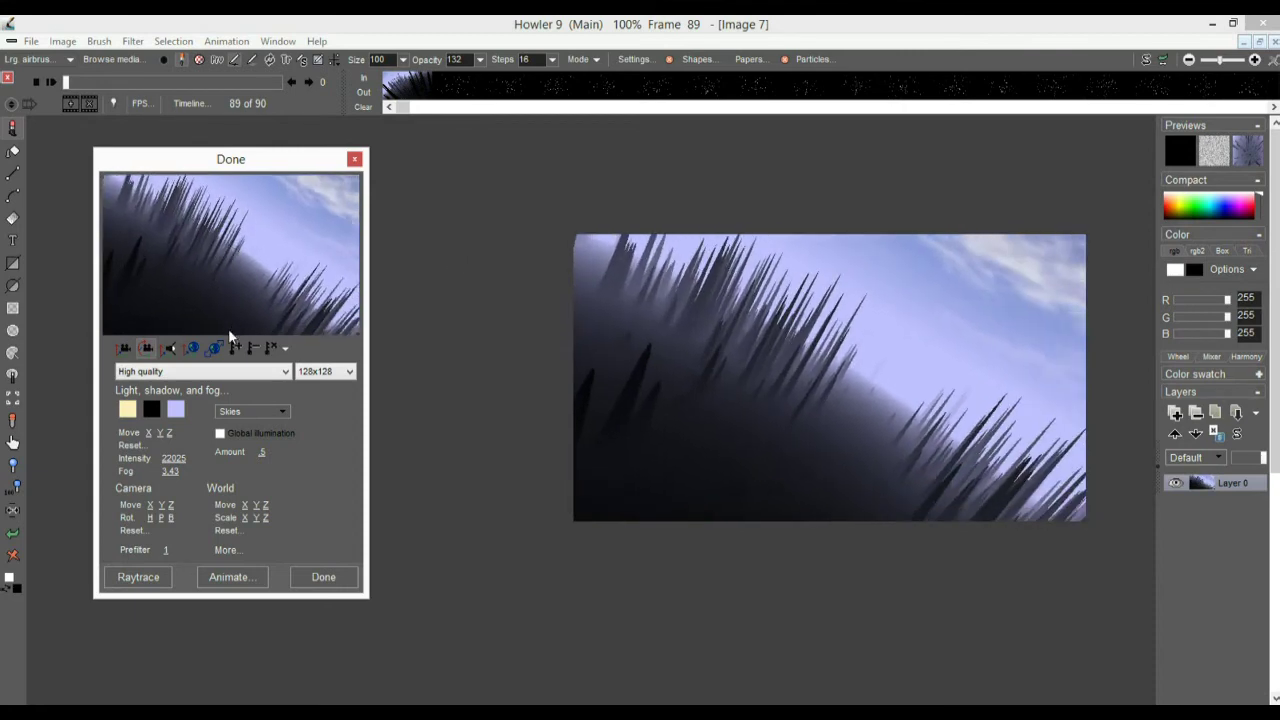
- Replace the cloudy blue sky with the red-orange sunset sky, keeping the 128x128 setting
click(336, 372)
click(336, 372)
click(271, 411)
click(290, 480)
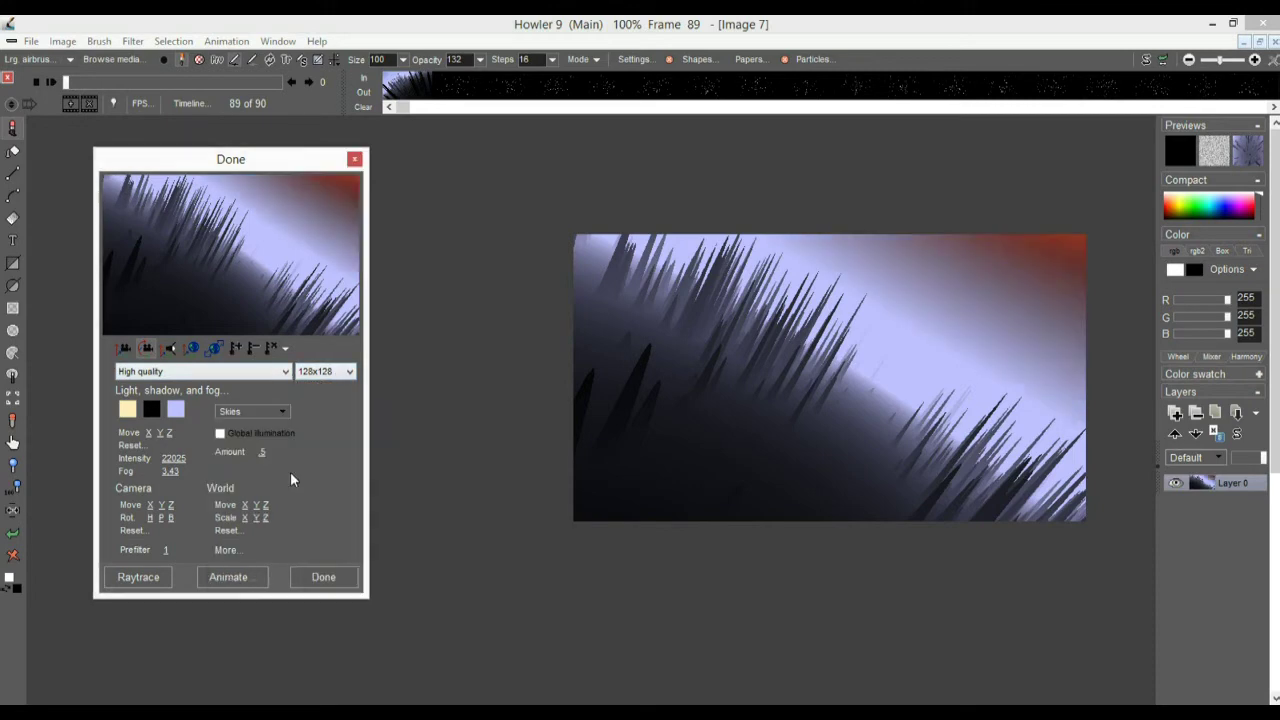
- Rotate the camera to bring the sun into view and move it so that large spikes stand in front of the sun
drag(325, 243, 14, 185)
drag(260, 218, 494, 368)
drag(315, 284, 248, 309)
click(124, 348)
drag(217, 267, 322, 223)
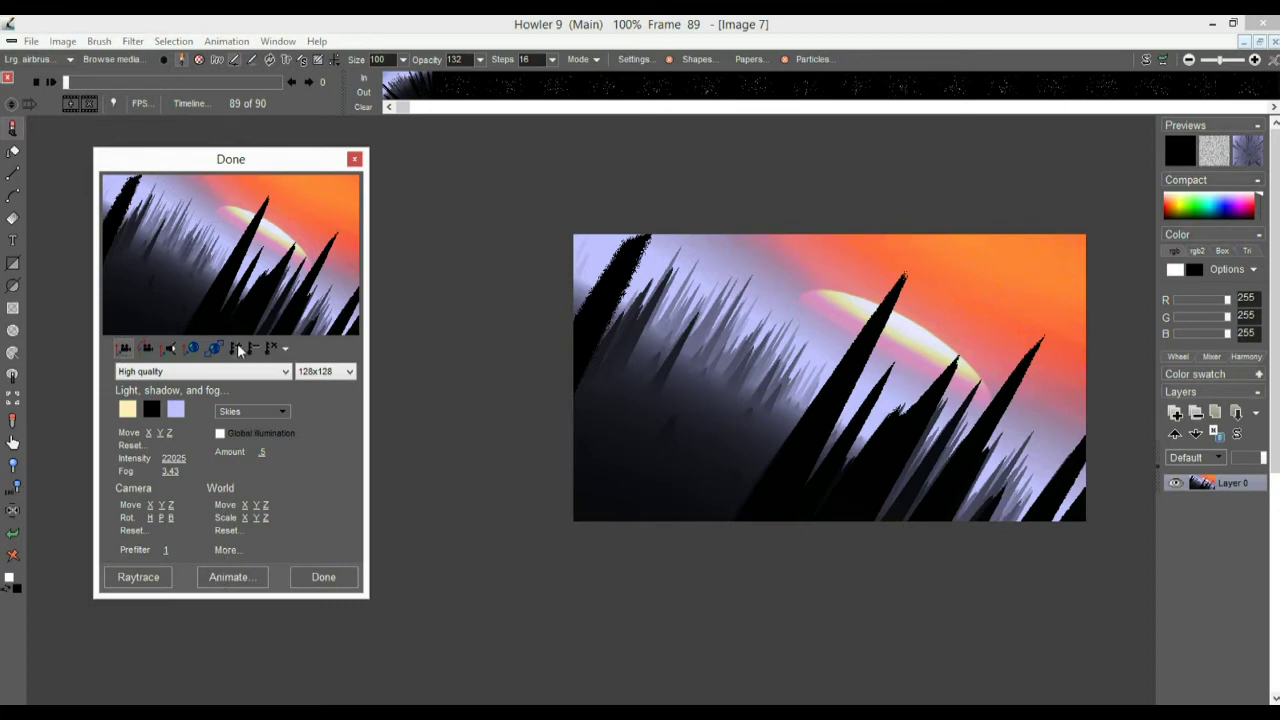
- Scrub through the animation frames, return to frame 0 and close the animation scrub bar
click(280, 349)
mouse_move(318, 372)
mouse_down()
mouse_move(143, 375)
mouse_move(314, 372)
mouse_up()
click(193, 373)
drag(195, 374, 343, 370)
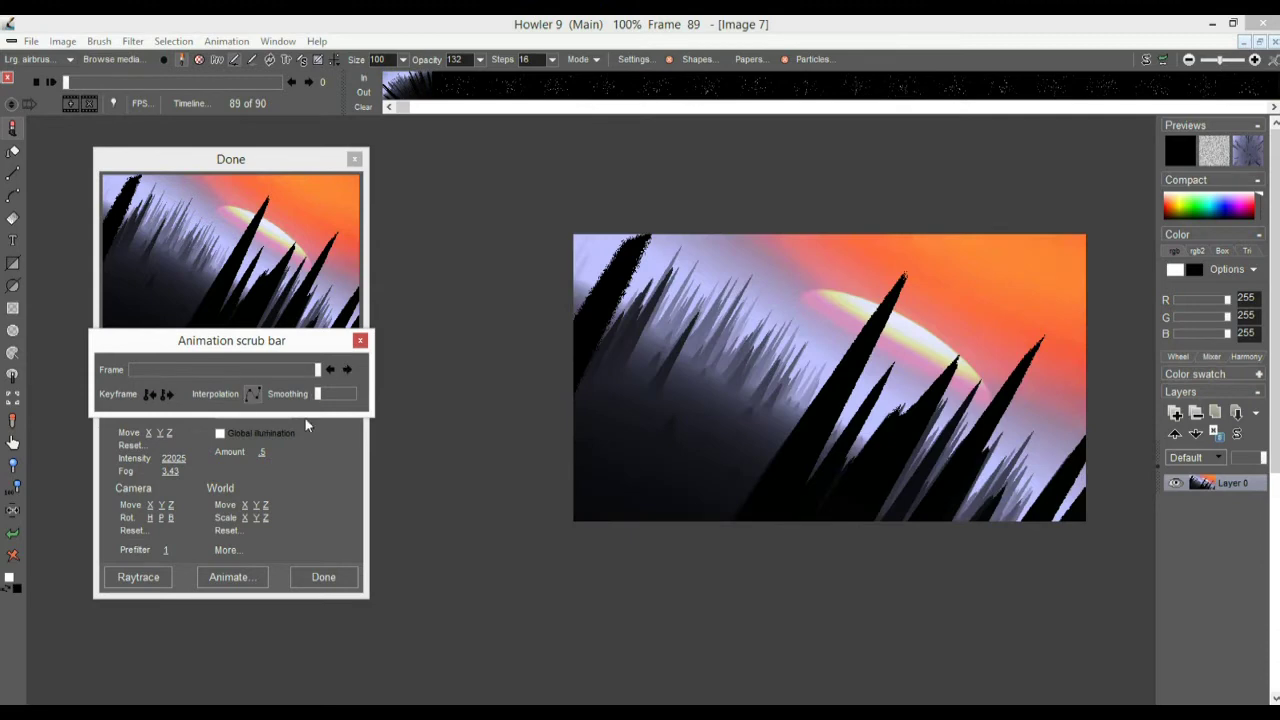
key(Home)
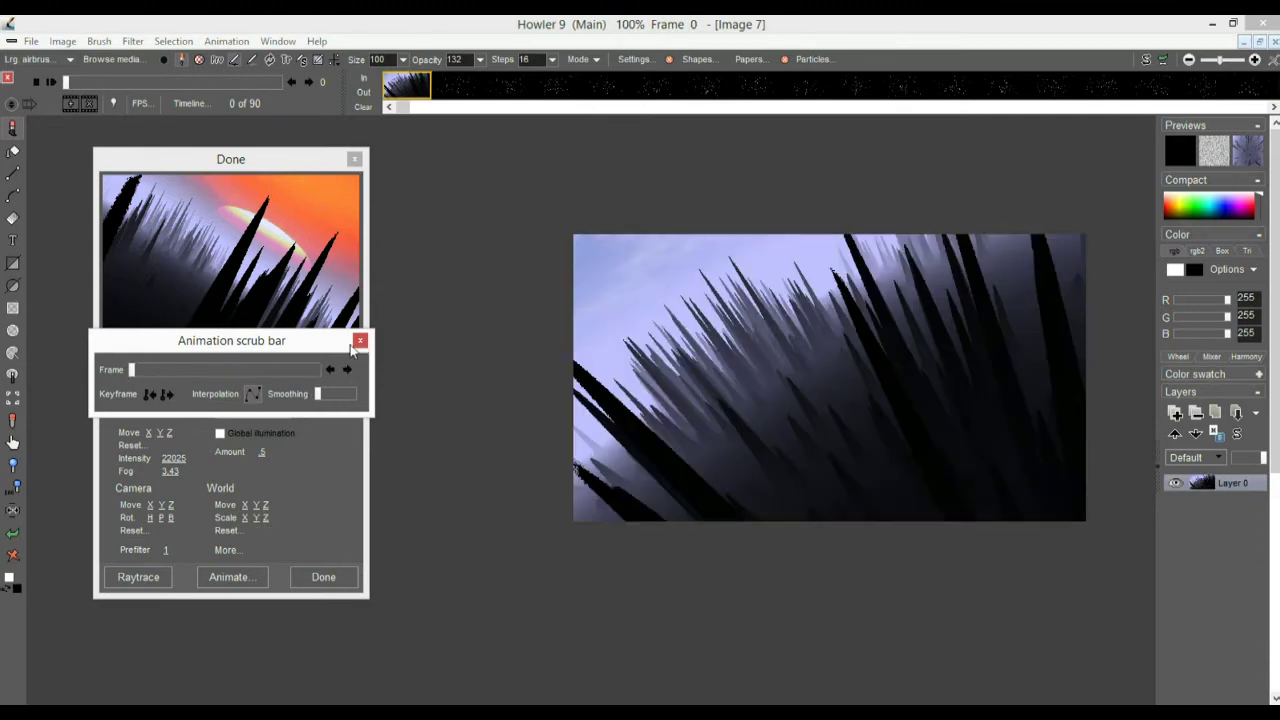
click(360, 341)
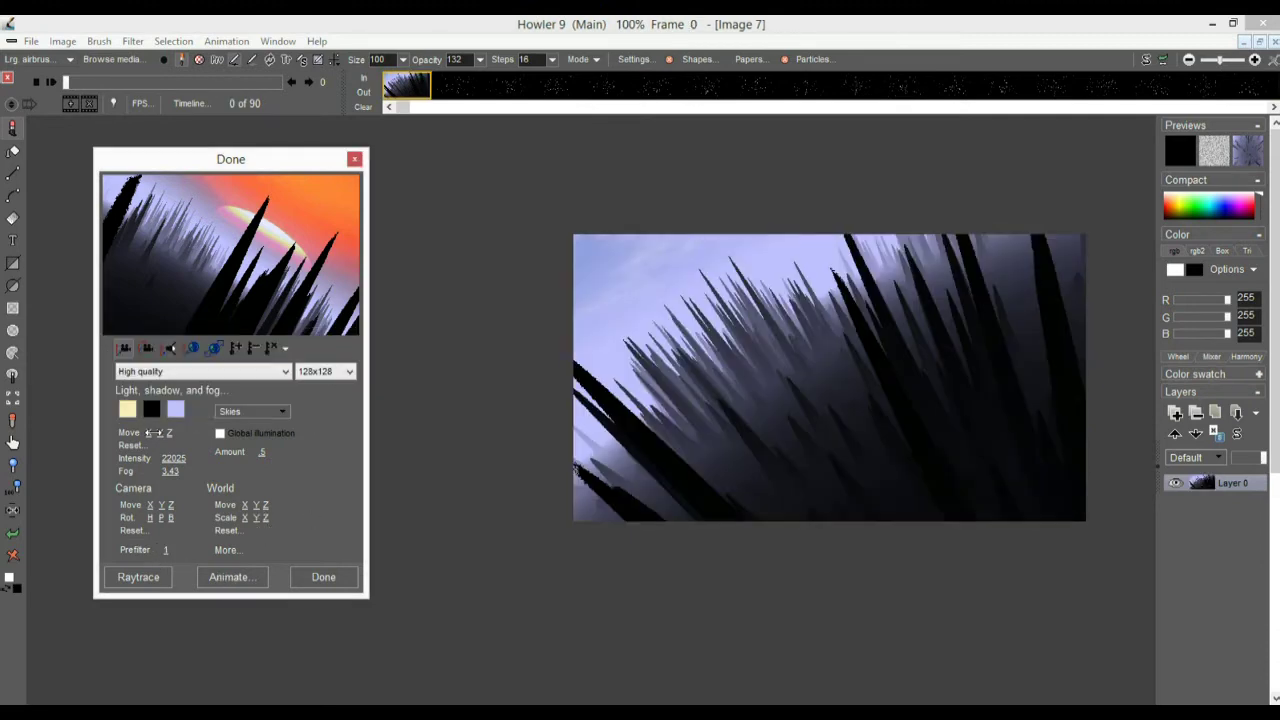
- Compare the Medium quality and High quality renders, and set the render quality to Final render
click(178, 373)
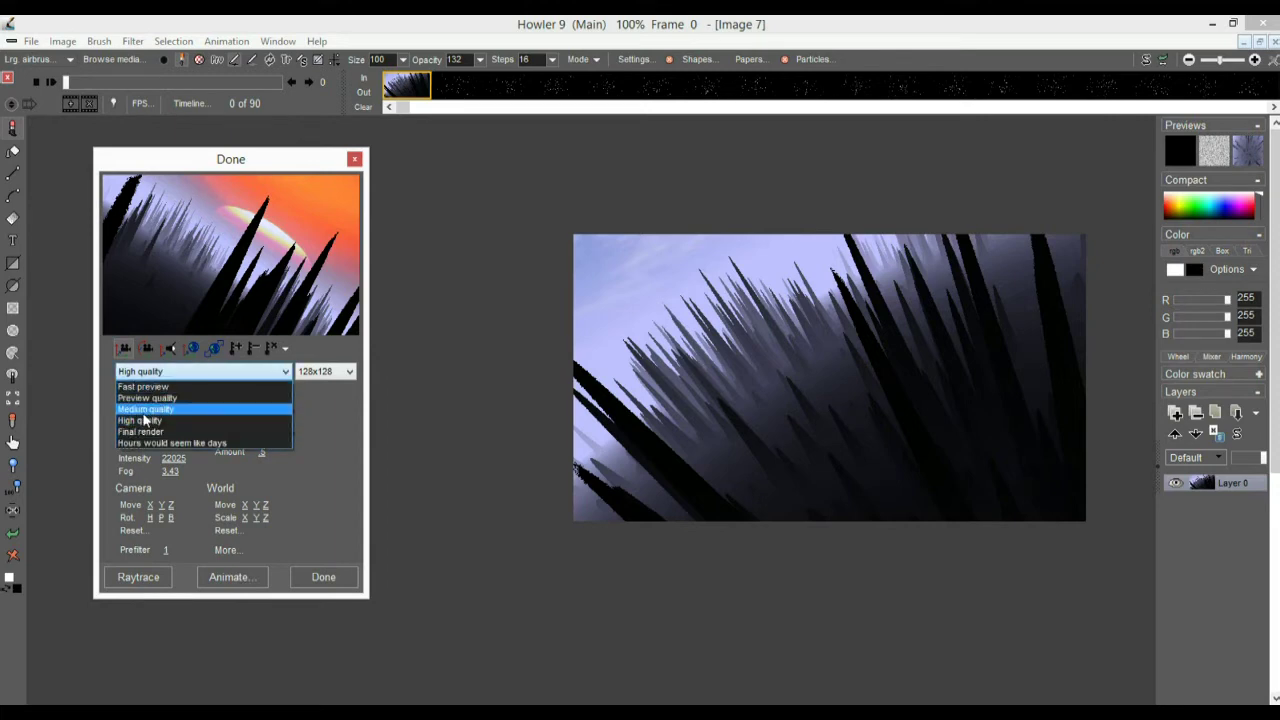
click(152, 410)
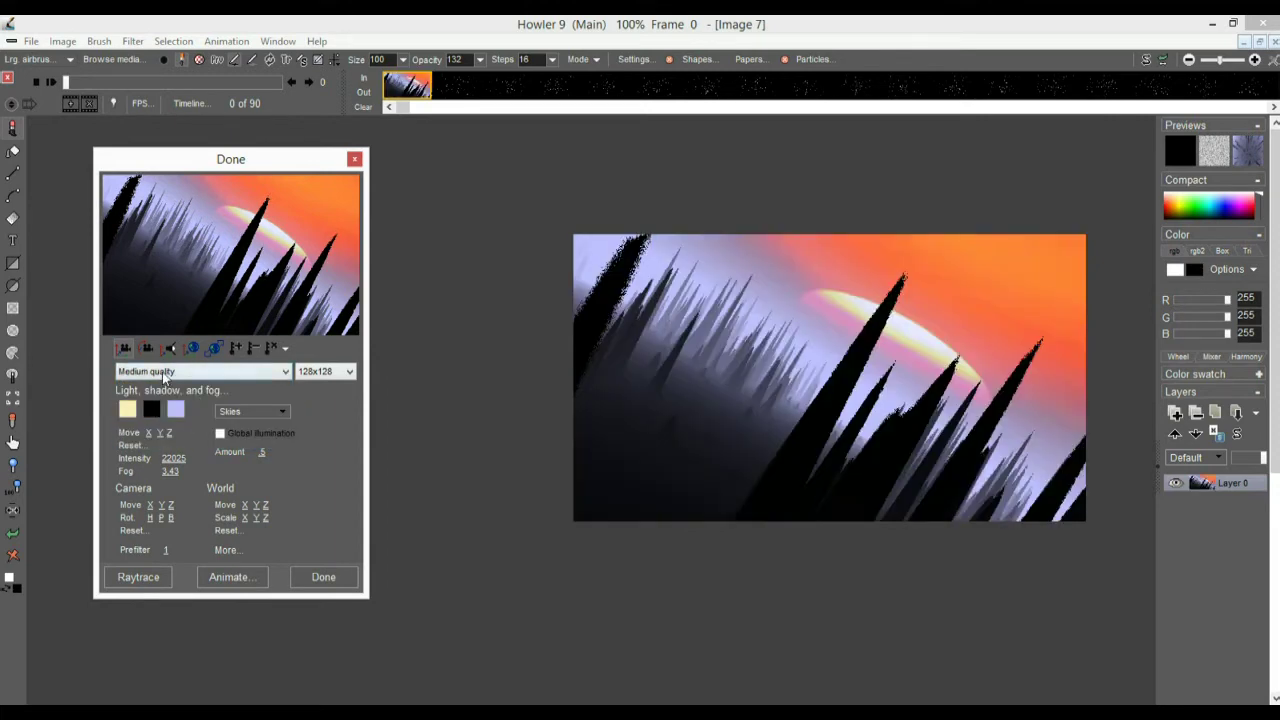
click(163, 371)
click(150, 423)
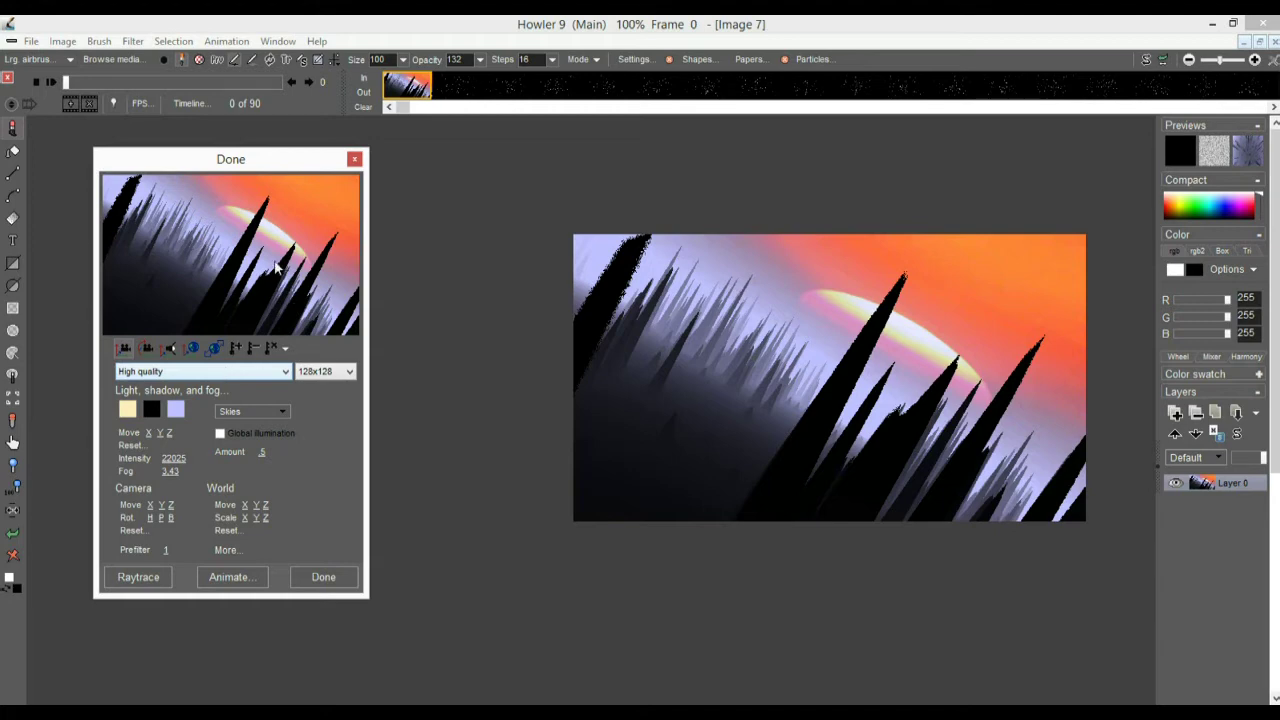
click(178, 372)
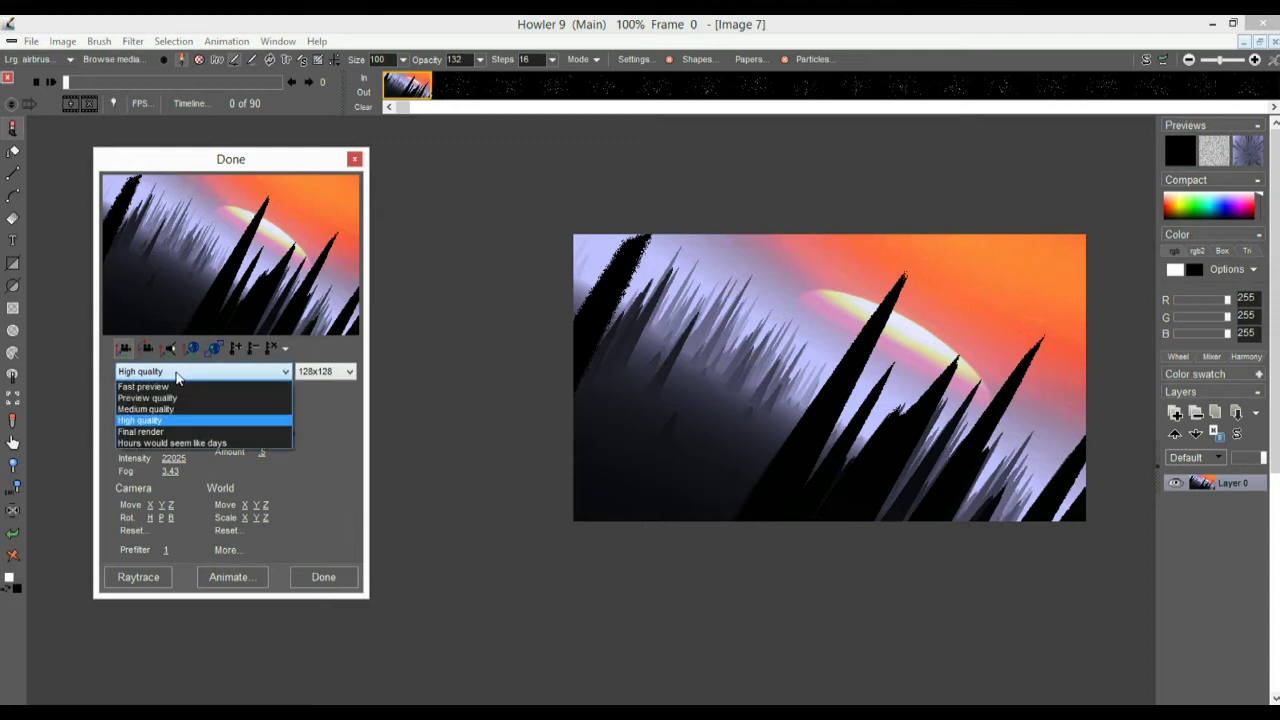
click(163, 434)
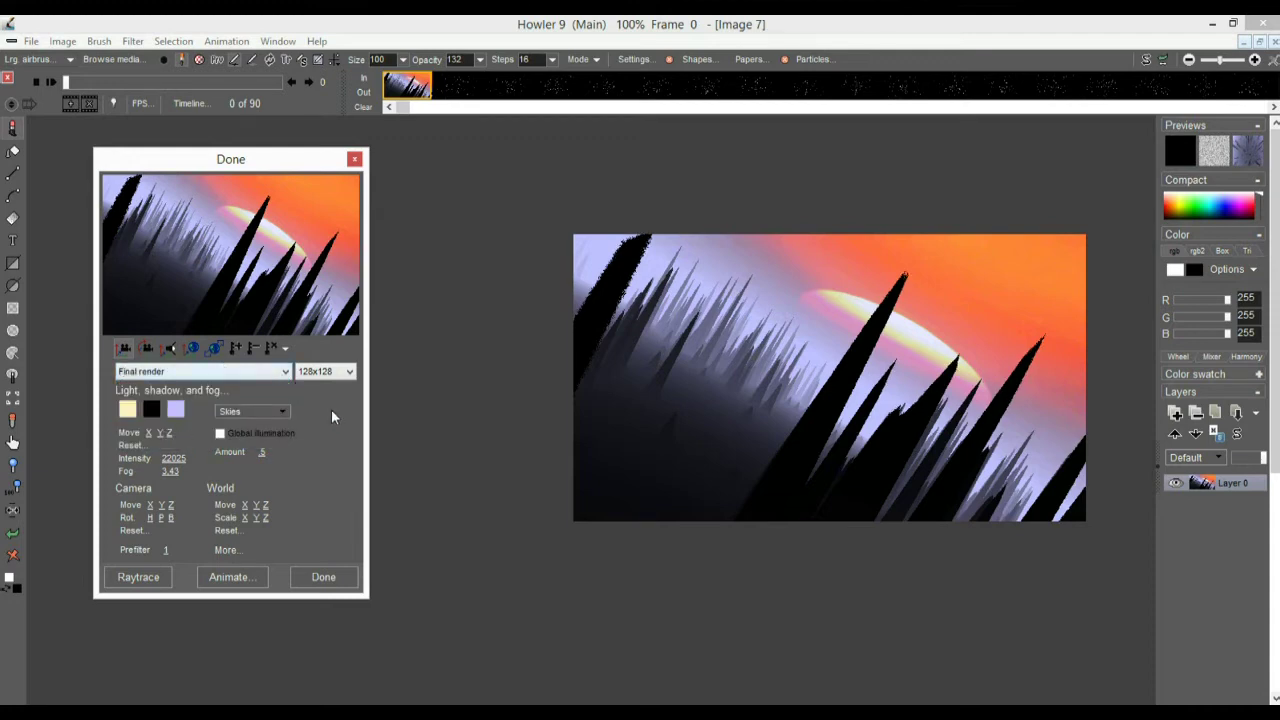
- Render the current keyframes to an animation, confirming the long render, and close Puppy Ray
click(243, 577)
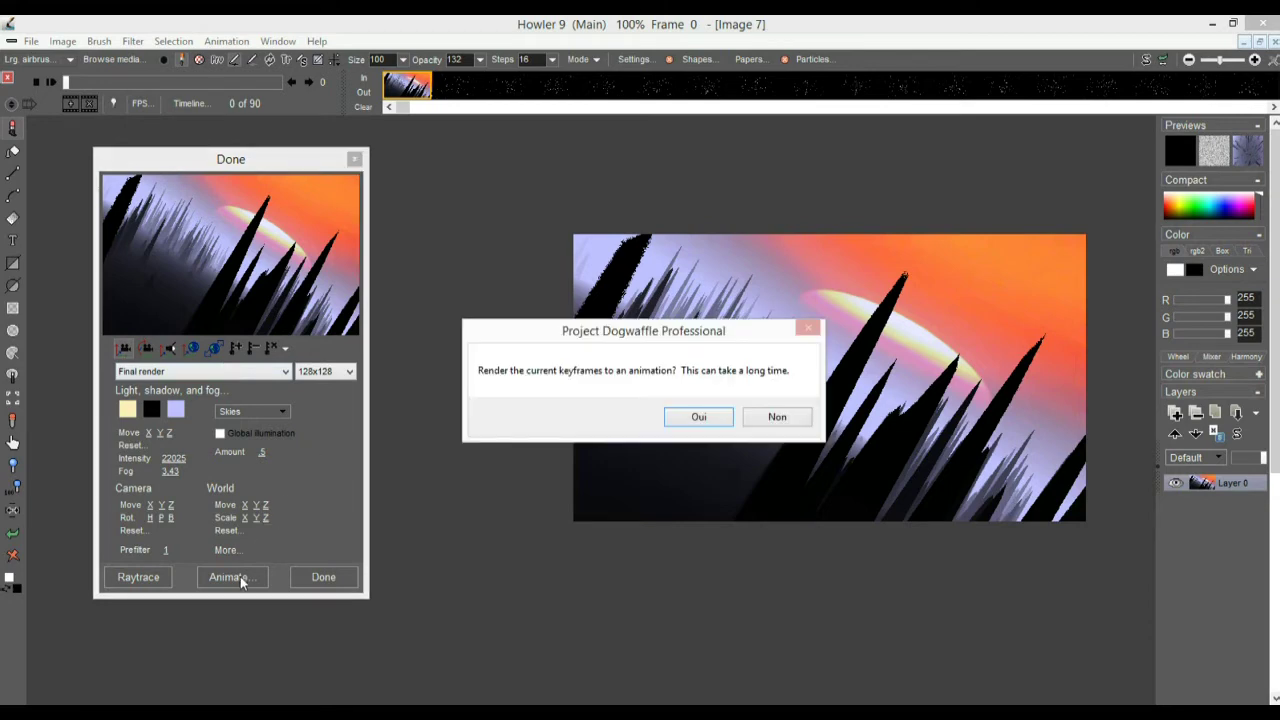
click(699, 418)
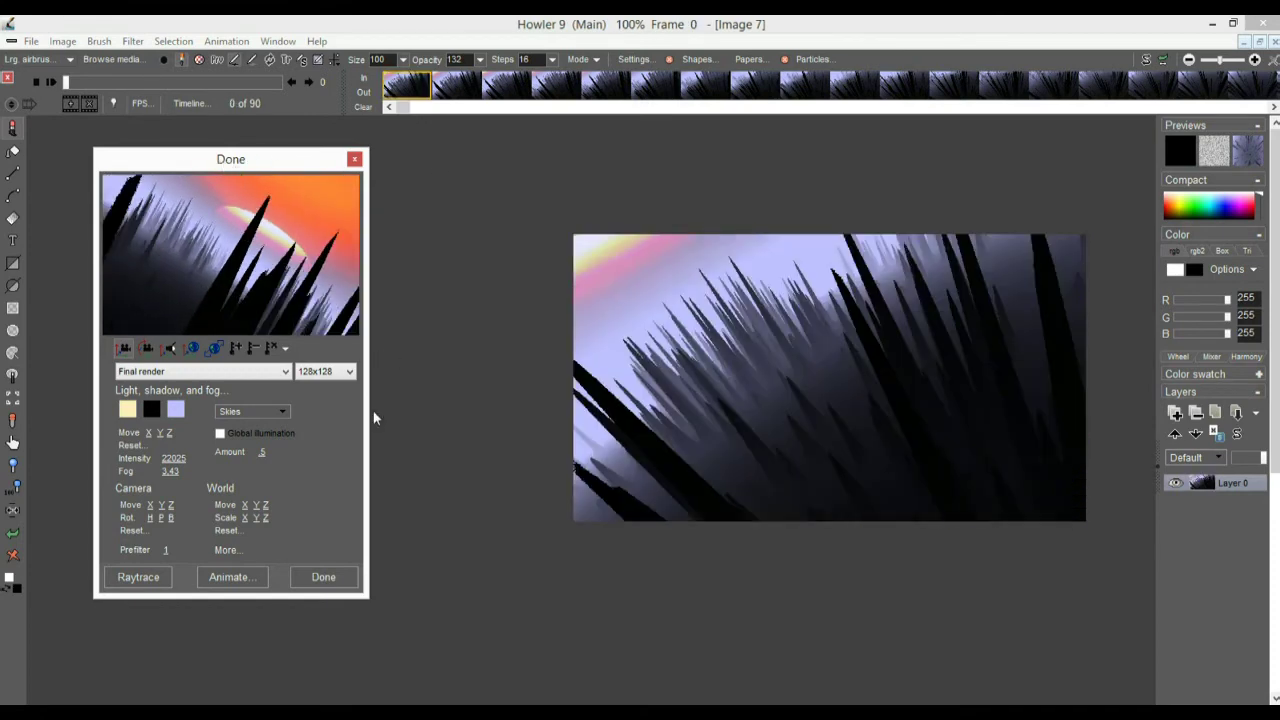
click(335, 580)
- Play the rendered animation, examine it enlarged by scrubbing through the timeline, and restore the 100% zoom
click(55, 81)
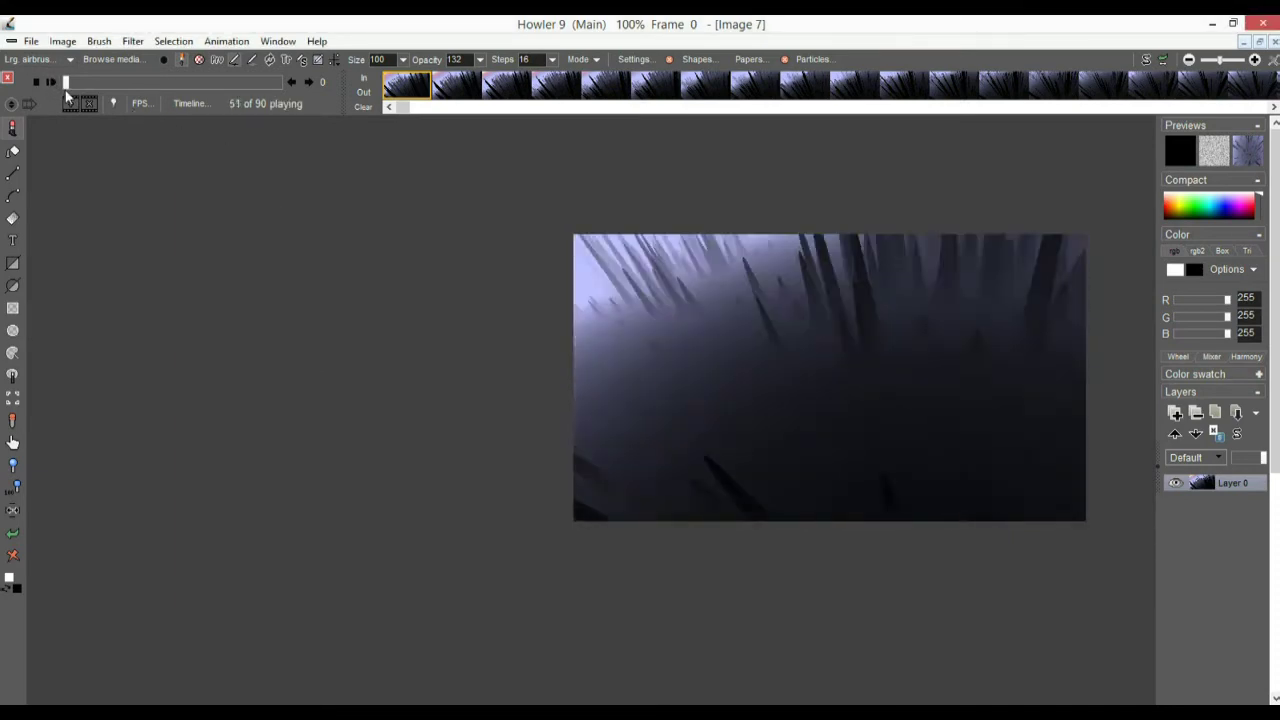
key(ctrl+0)
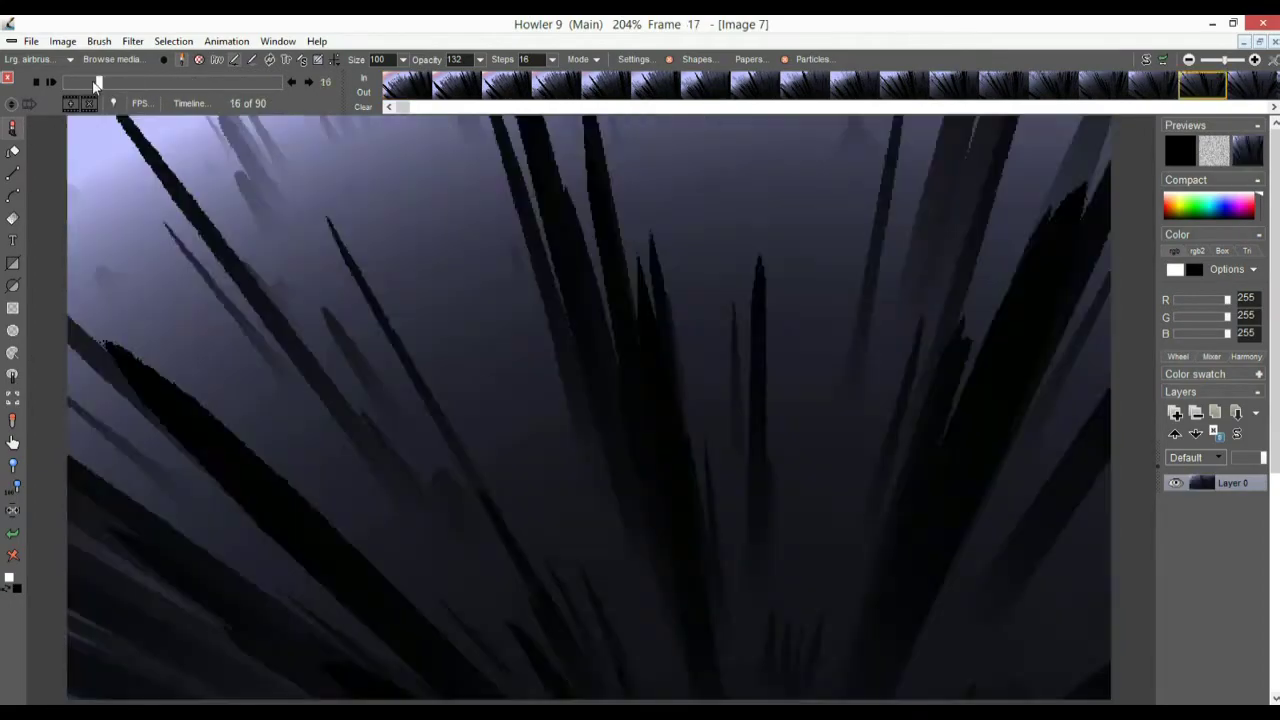
key(space)
drag(228, 81, 72, 81)
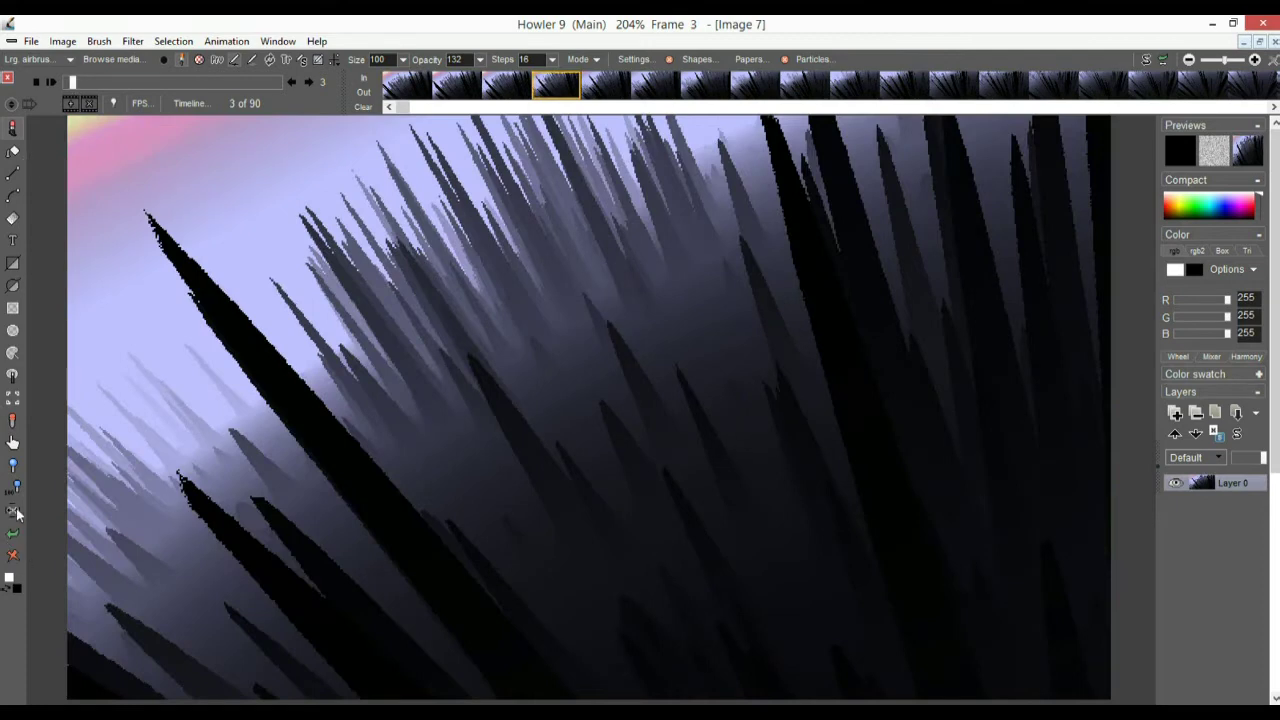
click(15, 487)
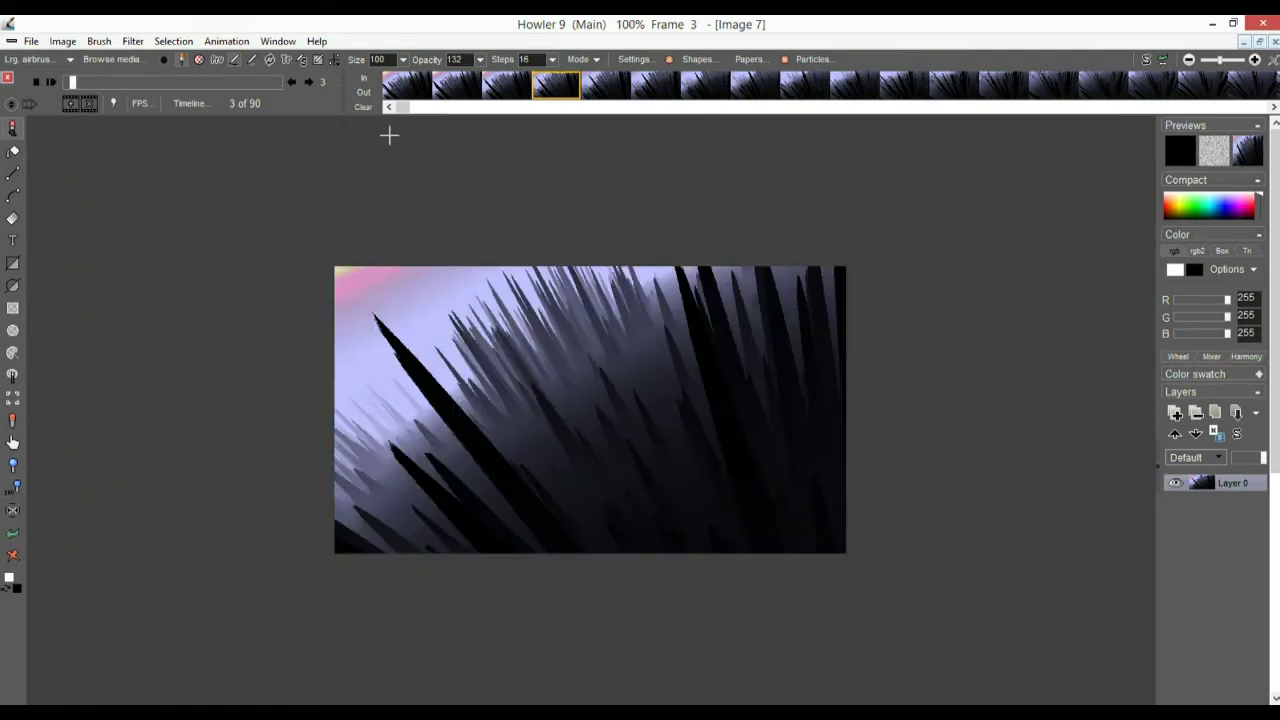
- Scrub the timeline to frame 88 and store a copy of its sunset image
drag(77, 78, 280, 86)
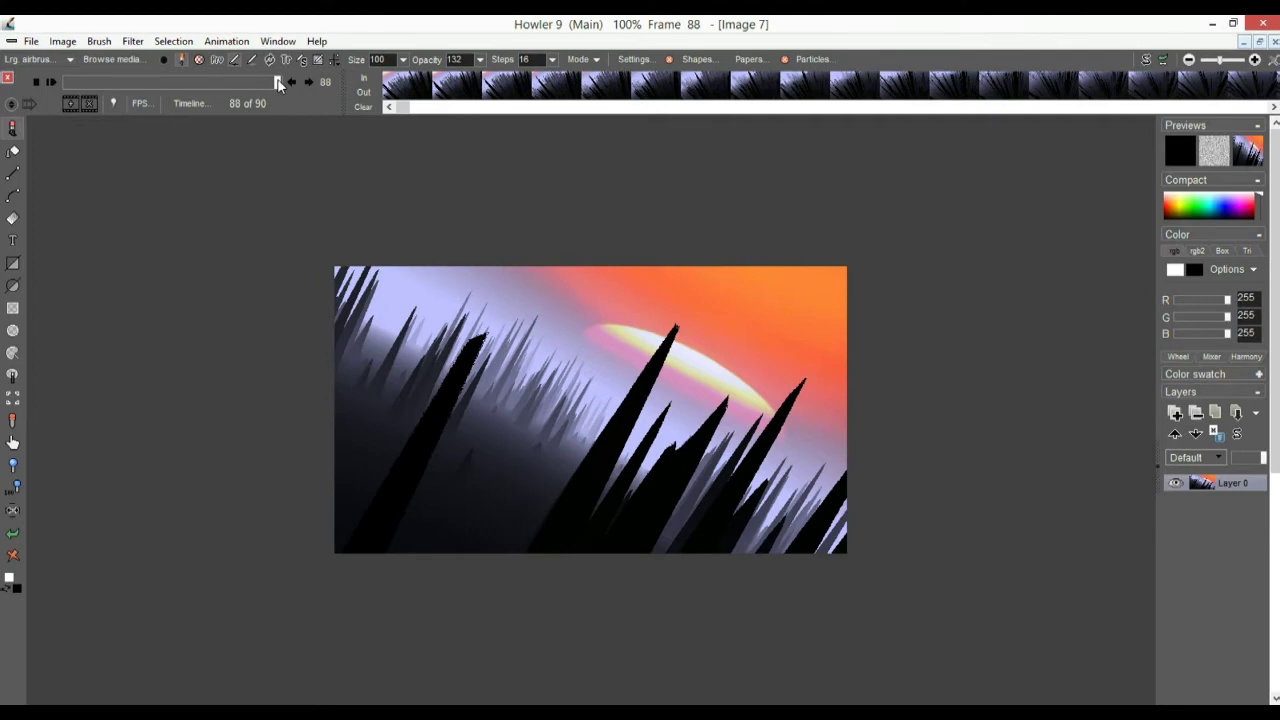
click(62, 41)
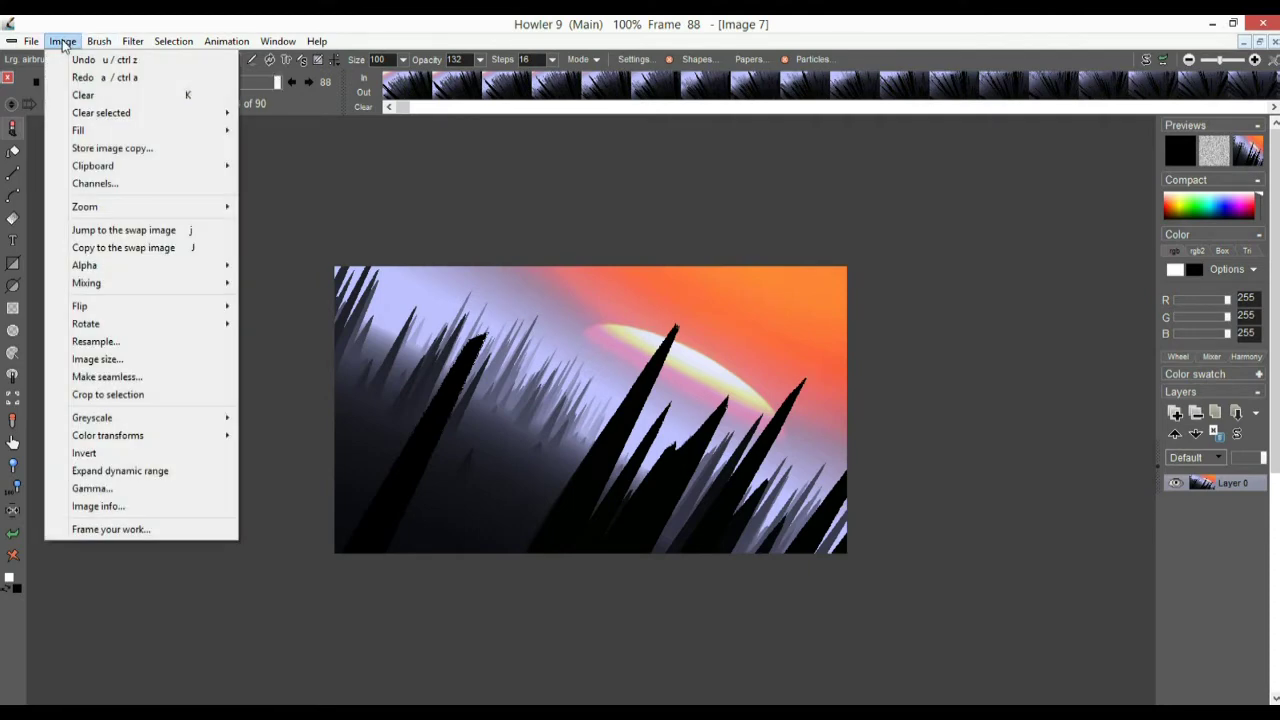
click(120, 148)
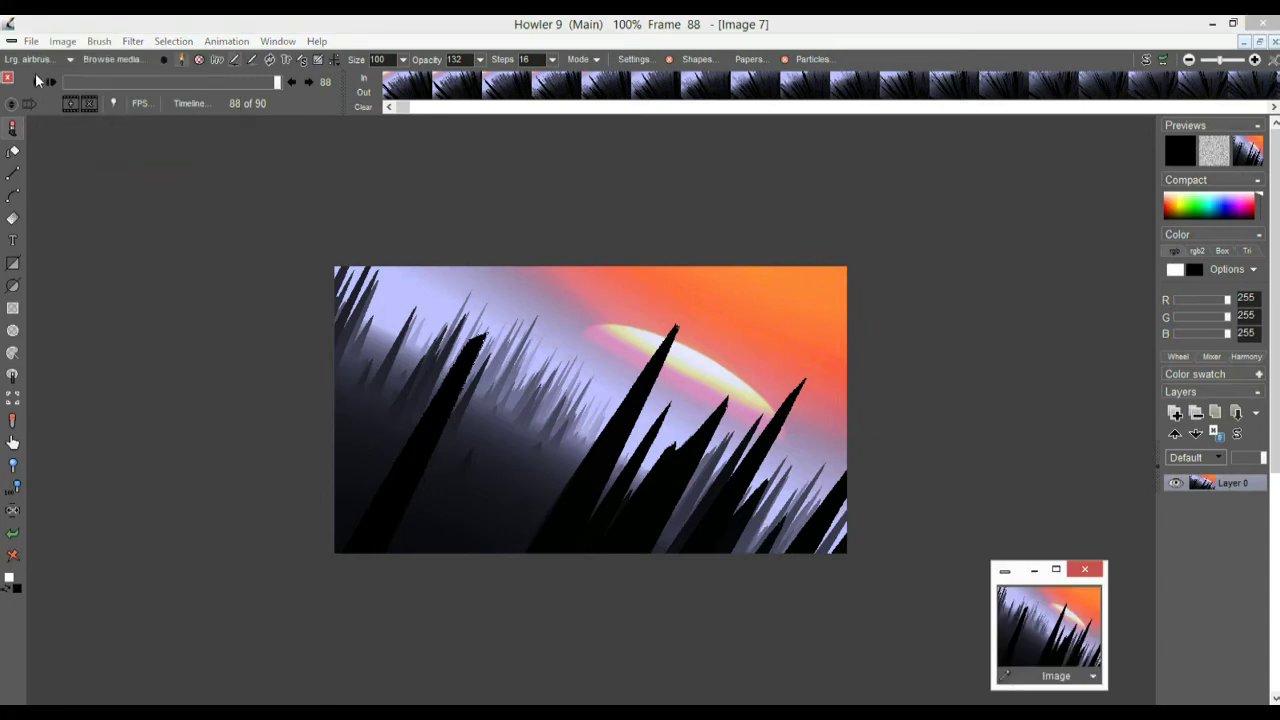
- Free the current 90-frame animation from memory and confirm, keeping only the sunset frame as a still image
click(218, 42)
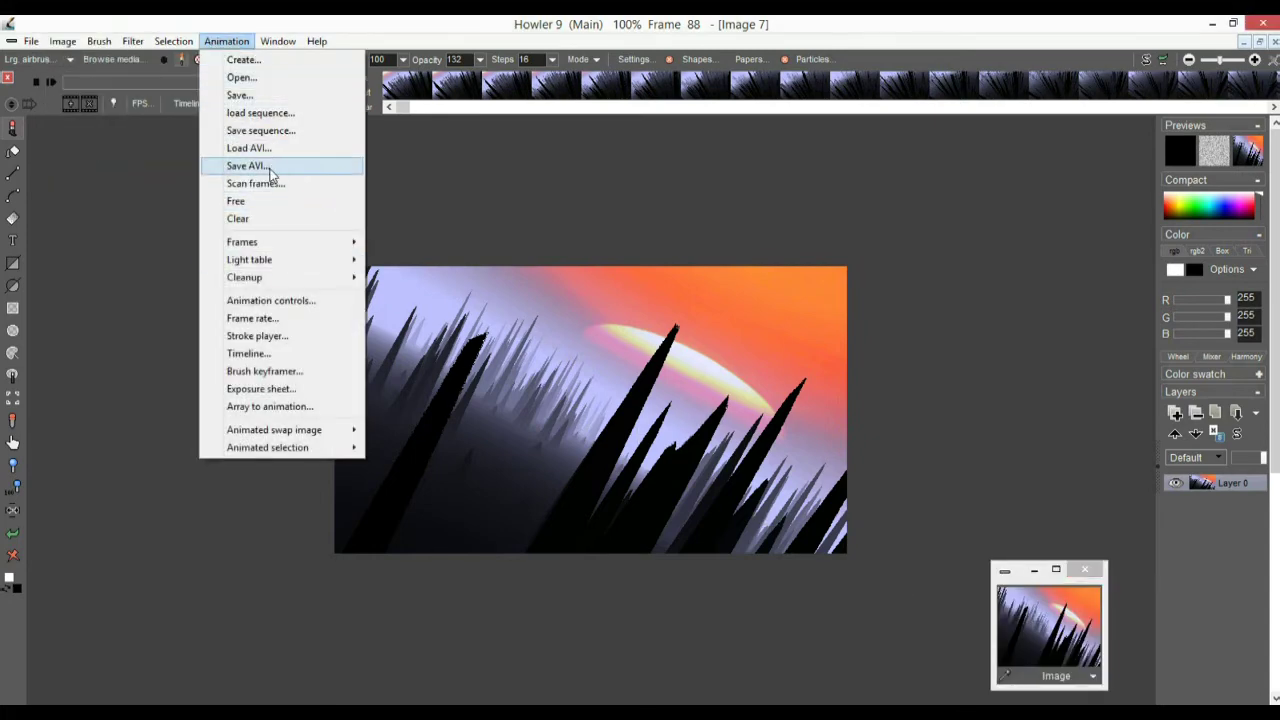
click(287, 203)
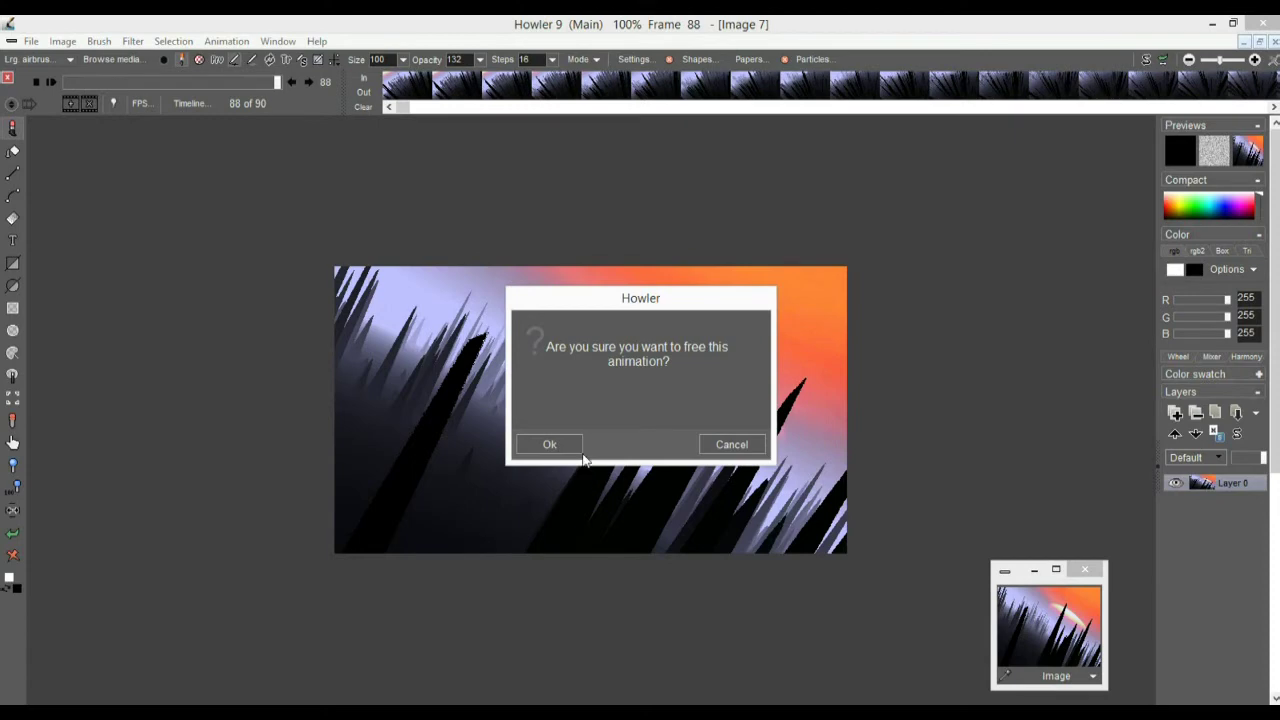
click(565, 446)
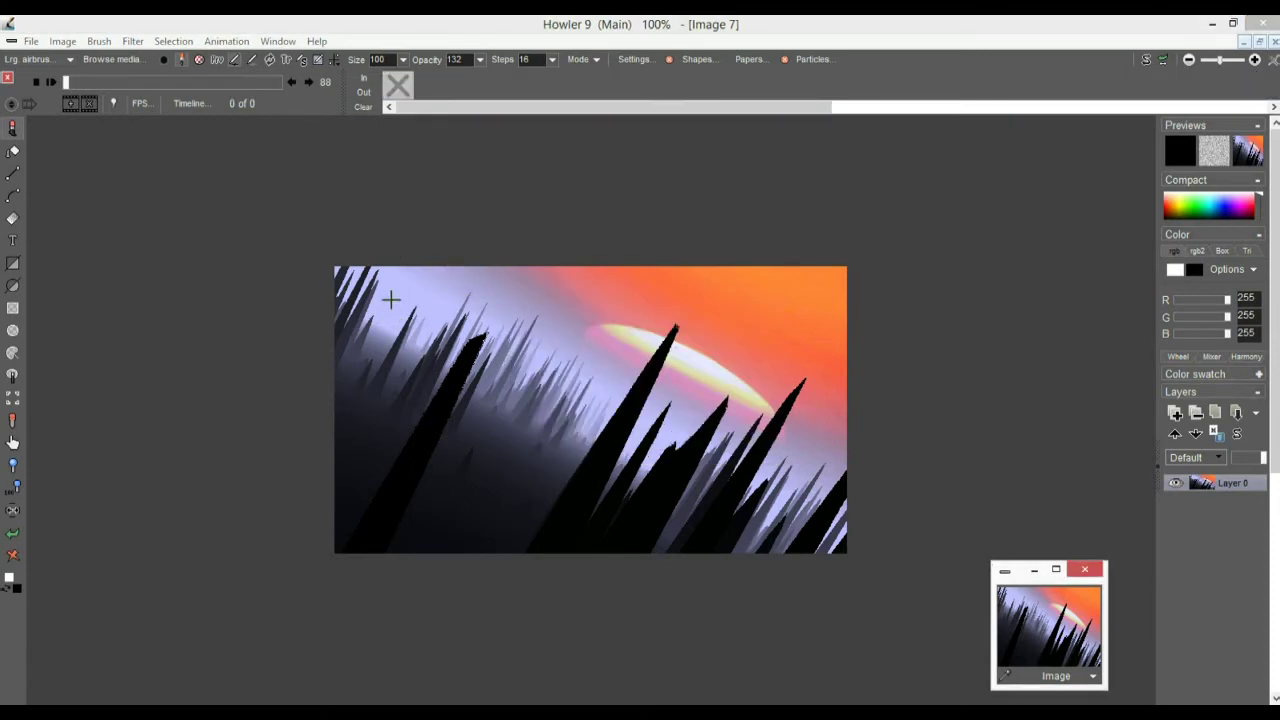
- Apply the Soft contrast improvement photographic filter to the sunset image with a low softness
click(131, 42)
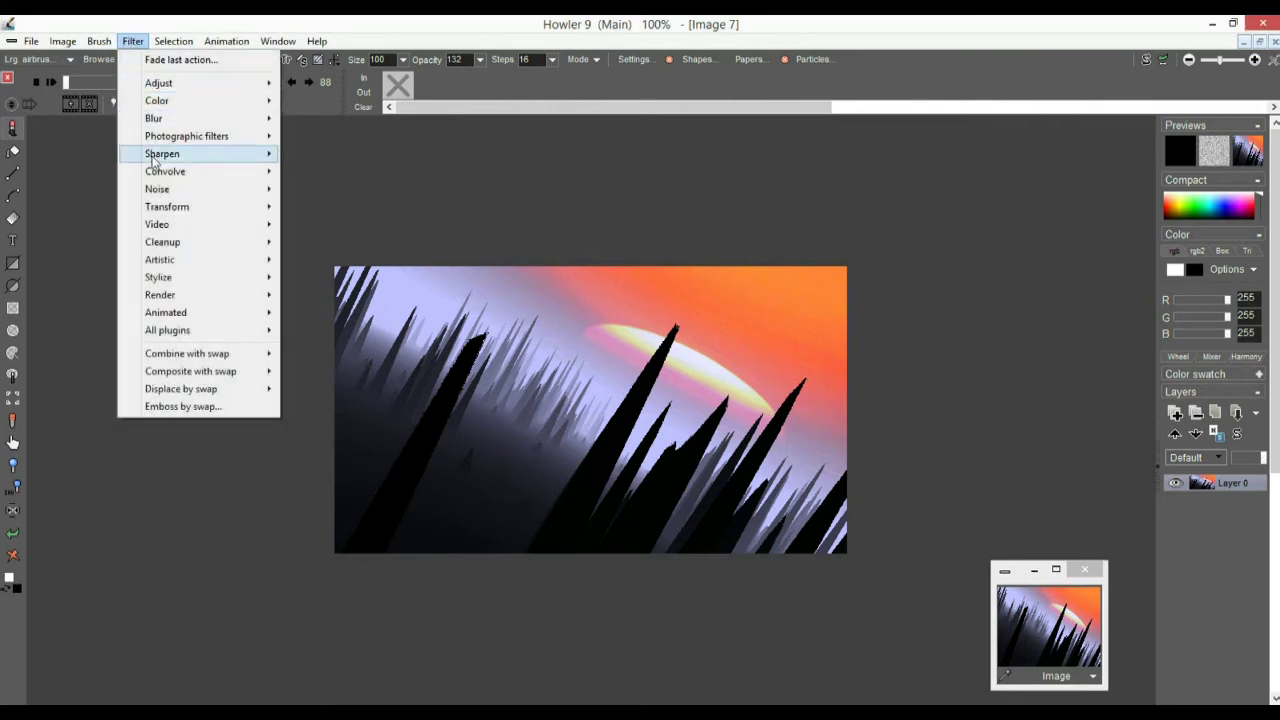
mouse_move(179, 140)
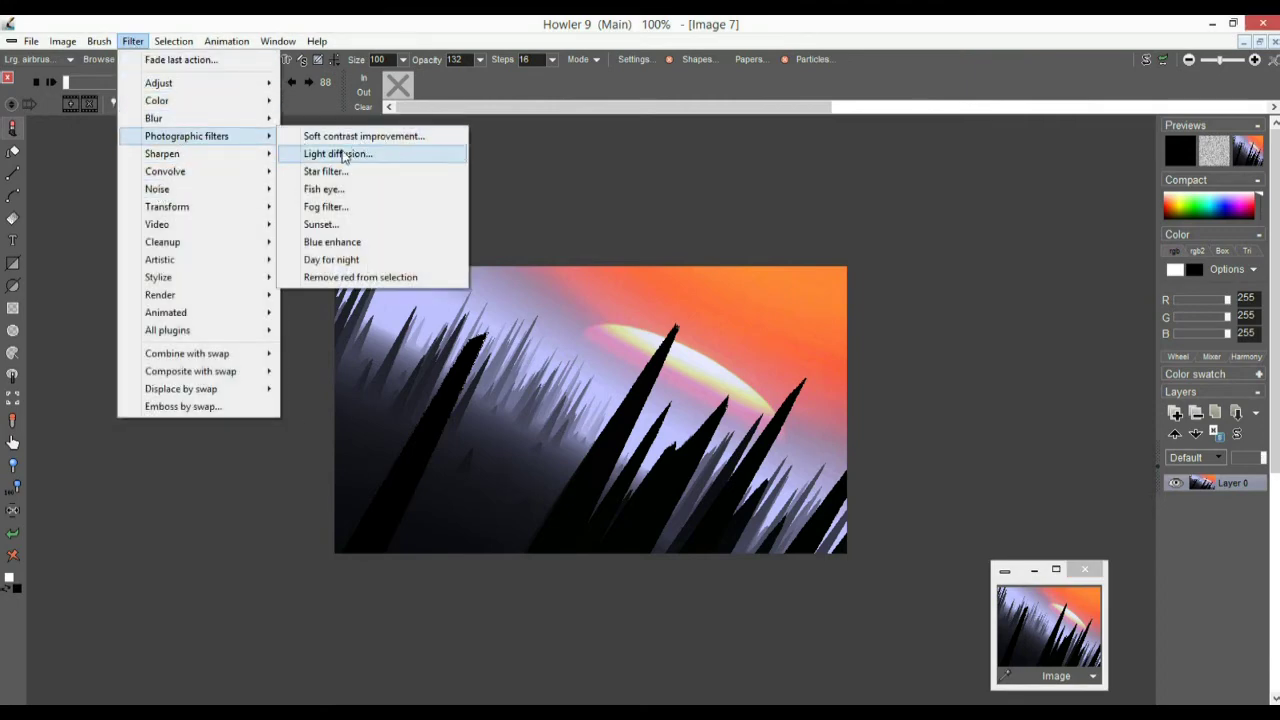
click(345, 136)
drag(627, 300, 190, 222)
drag(204, 274, 181, 283)
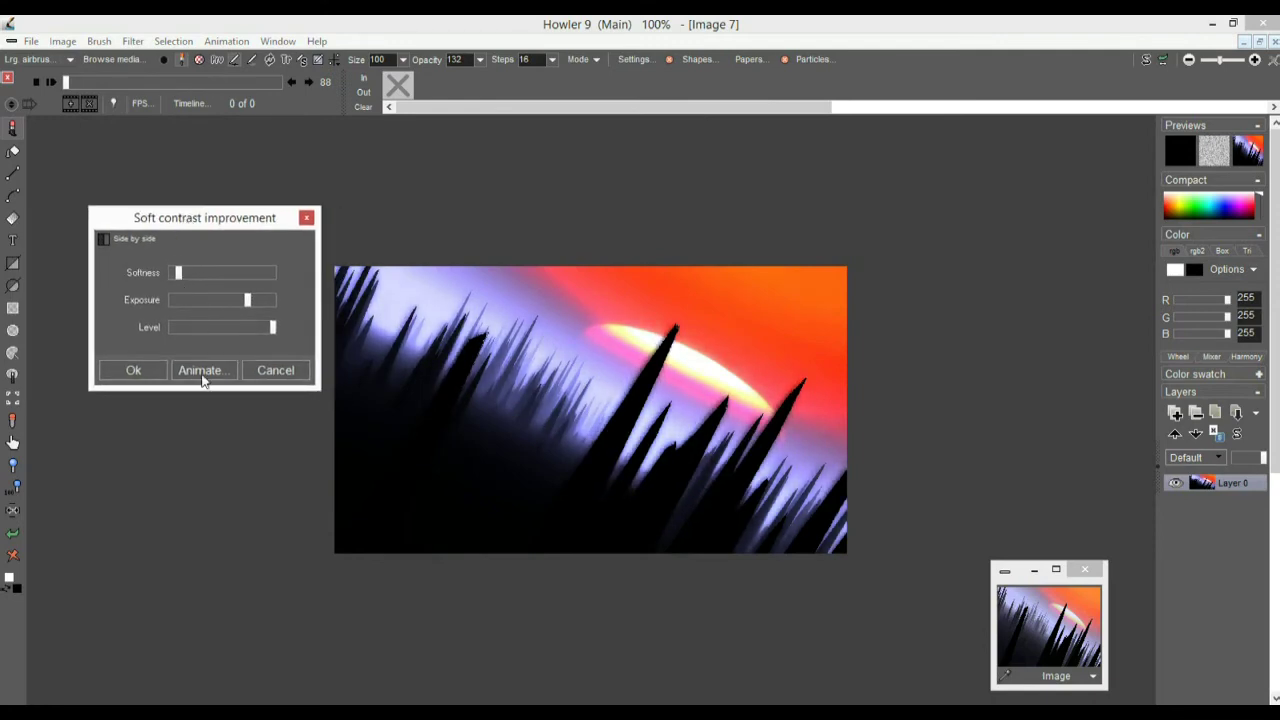
click(136, 372)
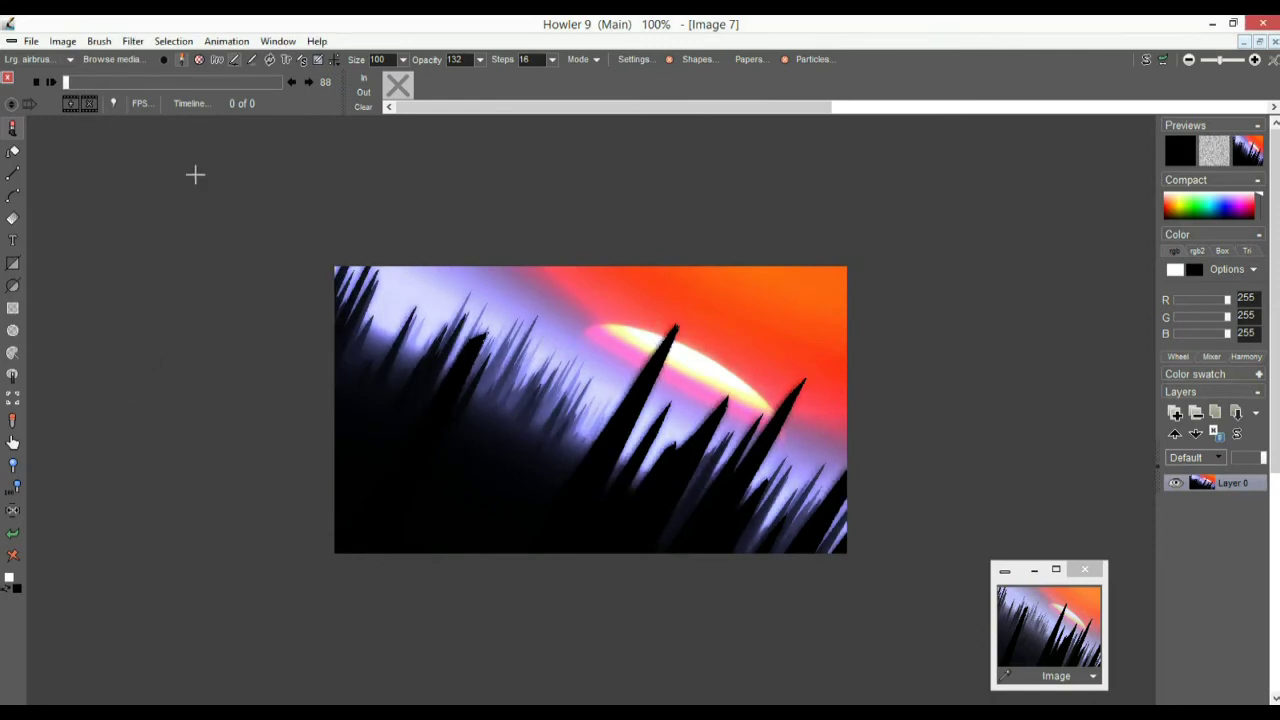
- Apply the Light diffusion photographic filter to the sunset image in Light diffusion mode with Approximate precision
click(133, 43)
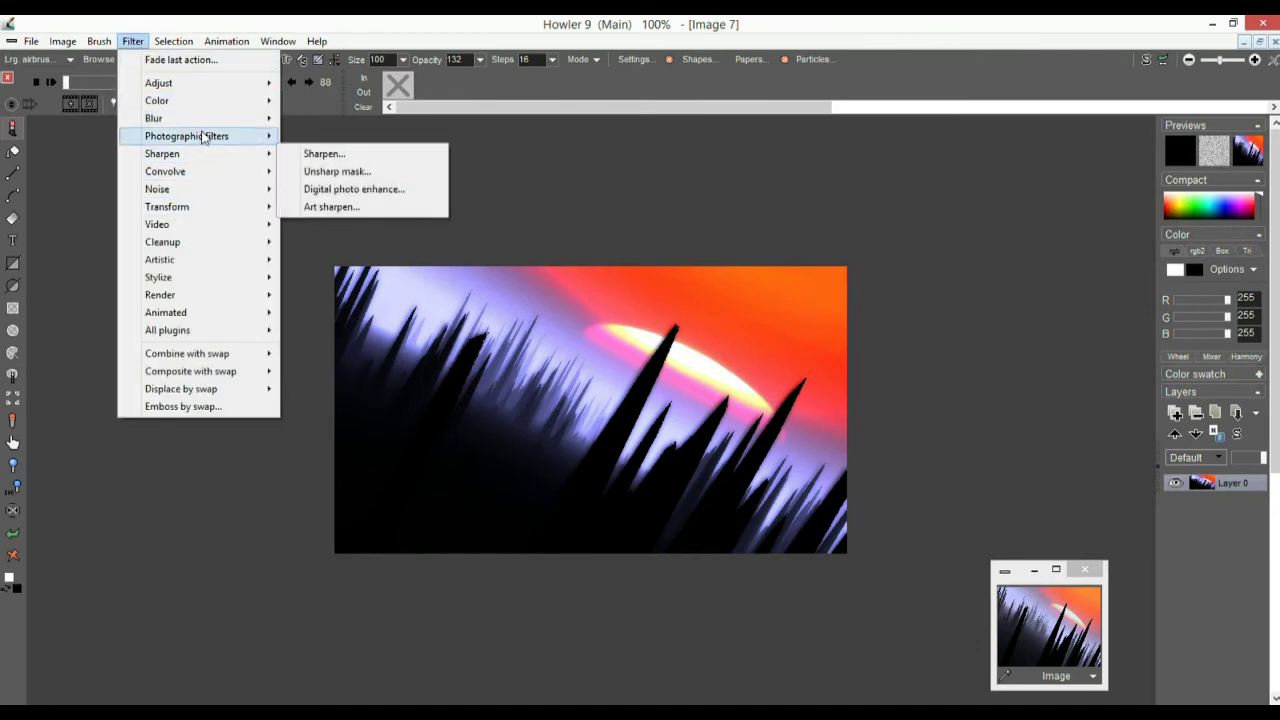
mouse_move(203, 137)
click(341, 156)
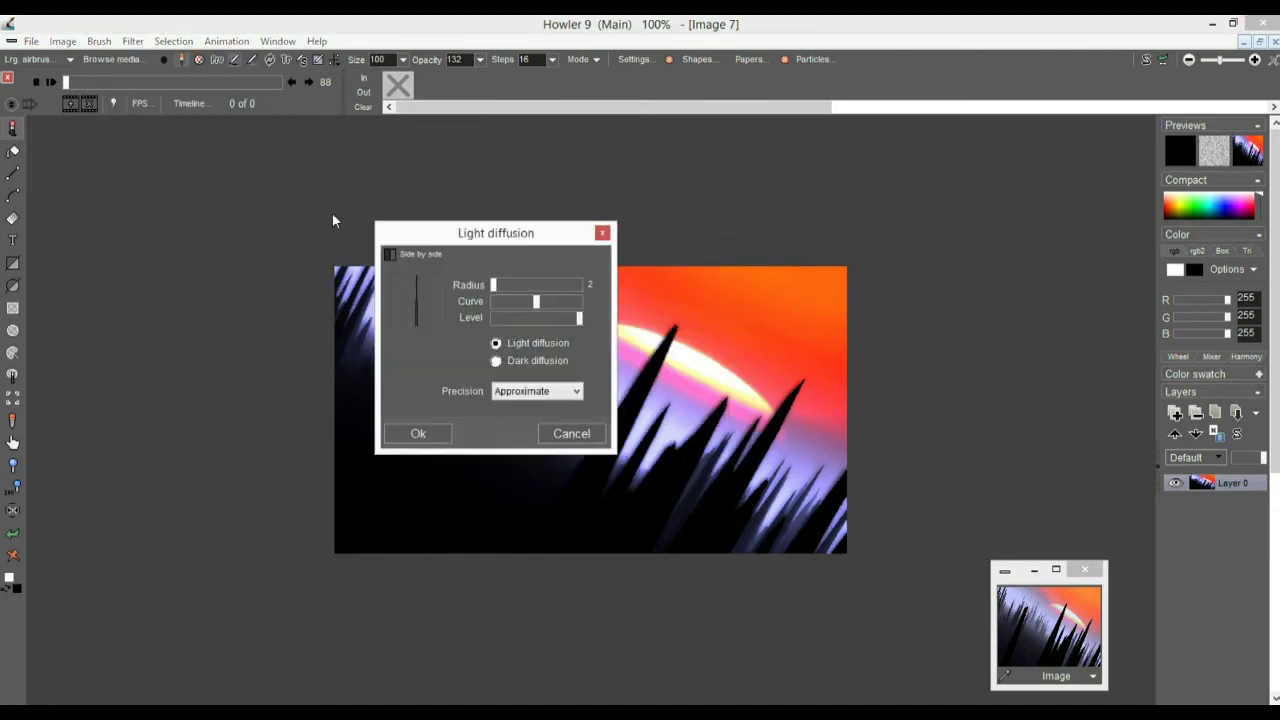
mouse_move(238, 253)
mouse_down()
mouse_move(283, 250)
mouse_move(247, 250)
mouse_up()
click(163, 398)
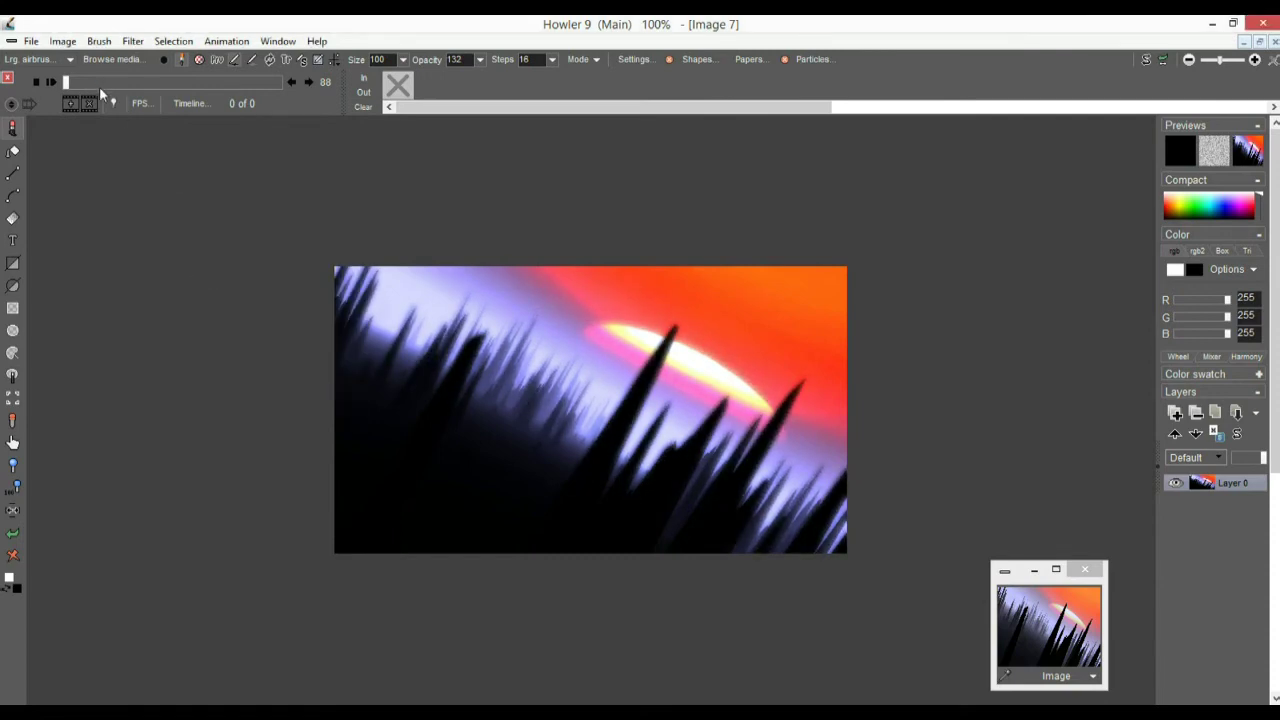
- Try the Mystic vision blur in Dreamy mode, centred near the sun, with a low factor and maximum quality
click(133, 44)
mouse_move(200, 120)
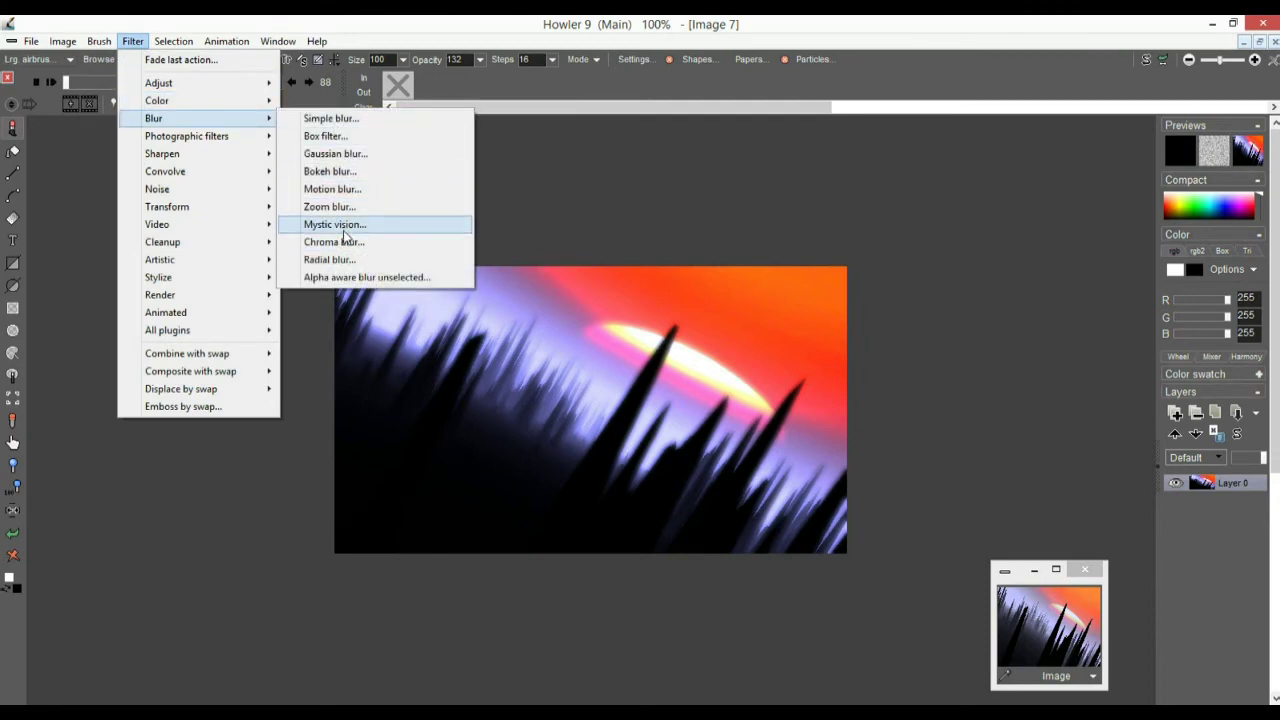
click(342, 229)
drag(595, 271, 132, 217)
click(150, 291)
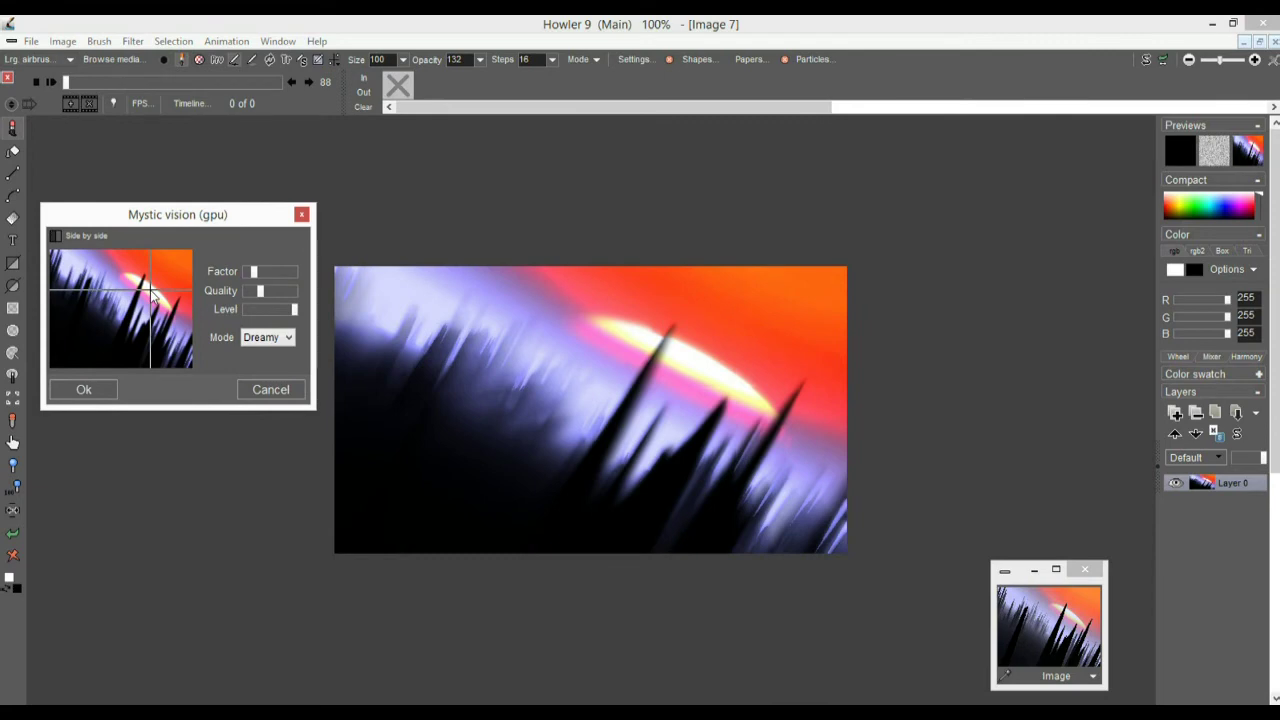
click(261, 272)
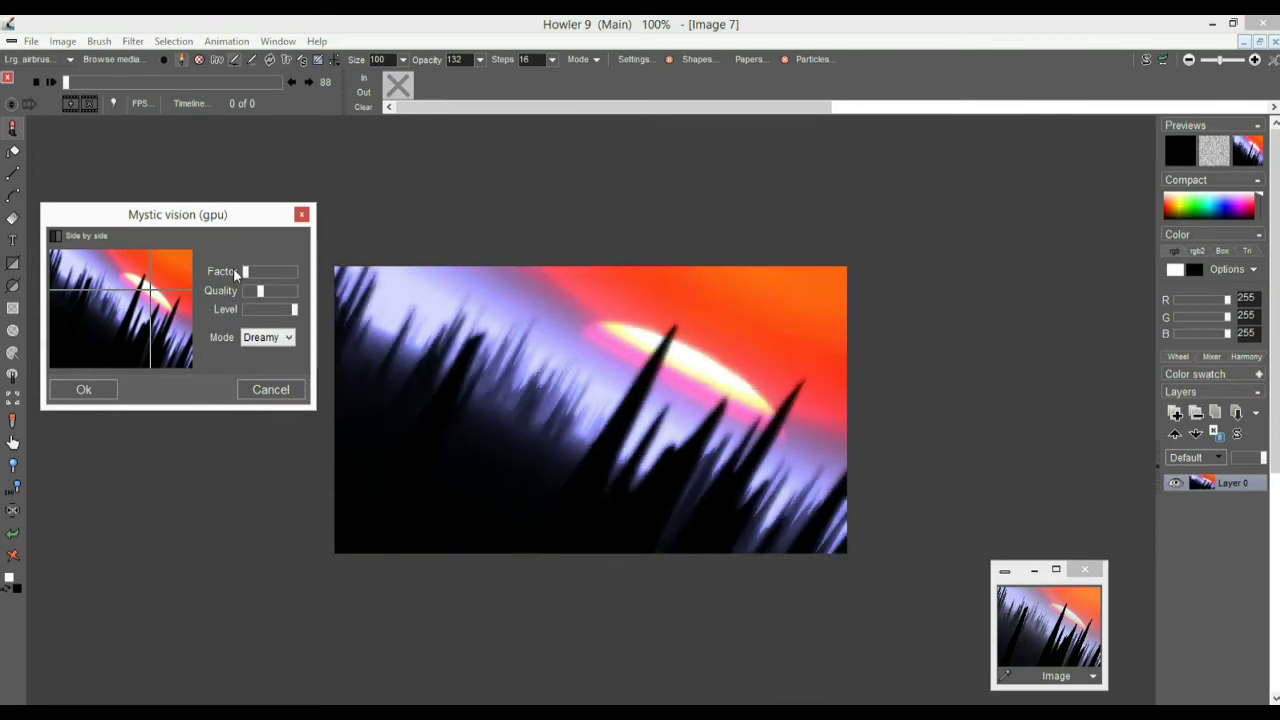
drag(268, 293, 283, 293)
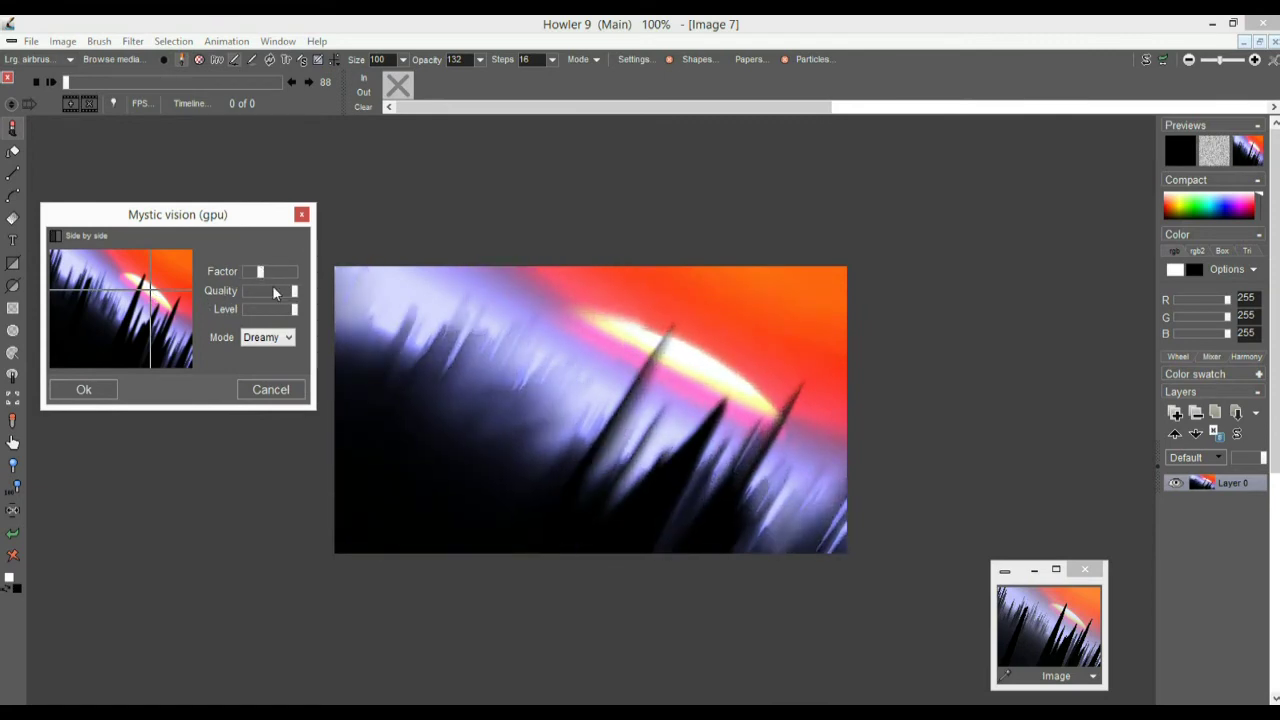
click(247, 272)
drag(247, 272, 251, 272)
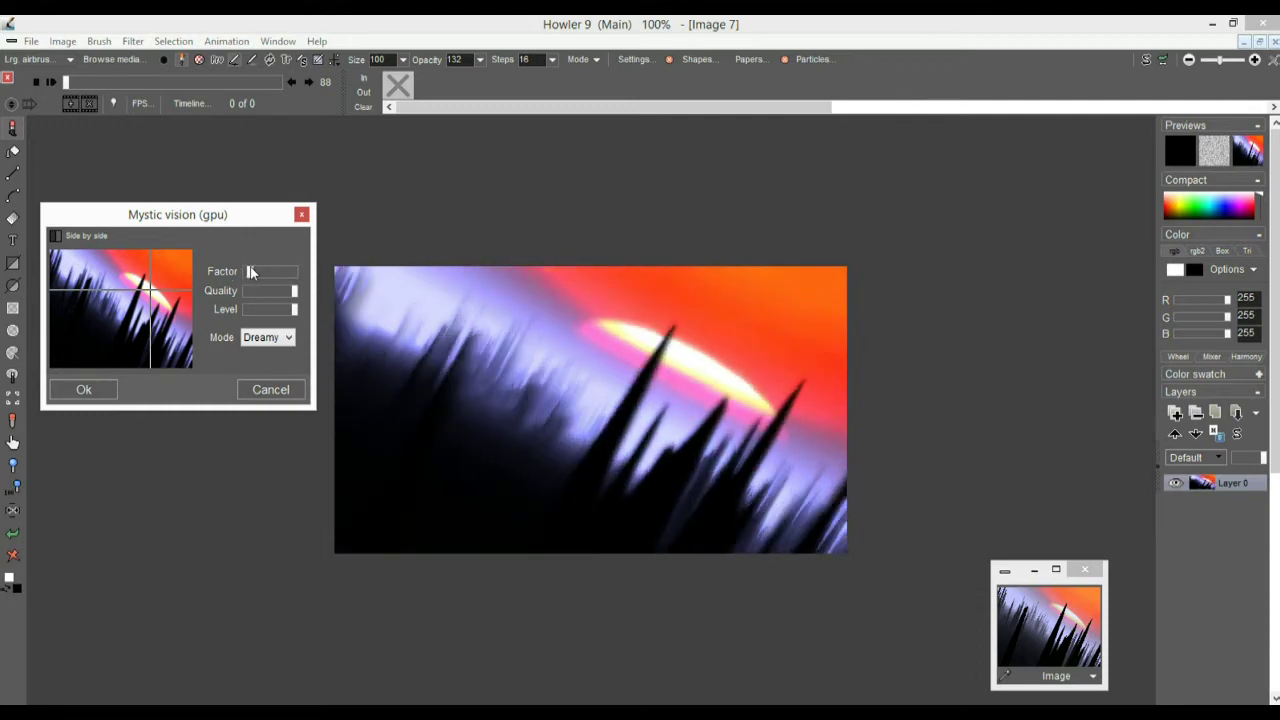
click(148, 292)
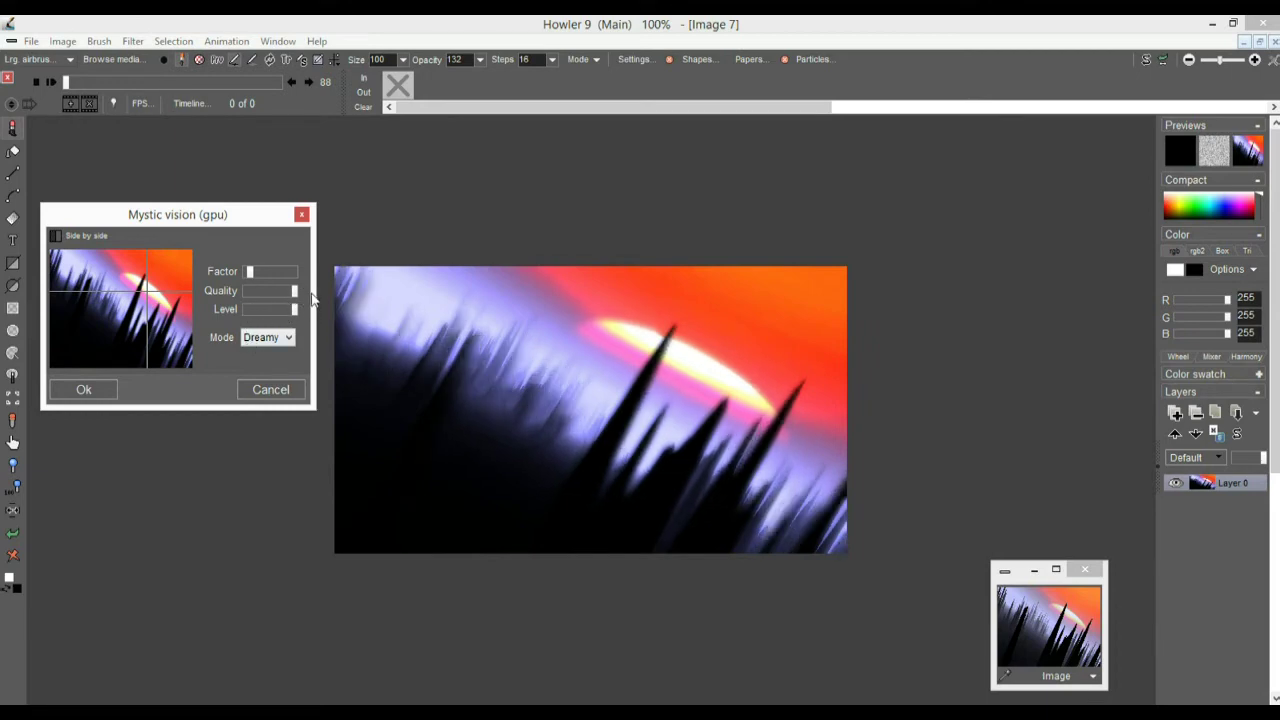
click(84, 393)
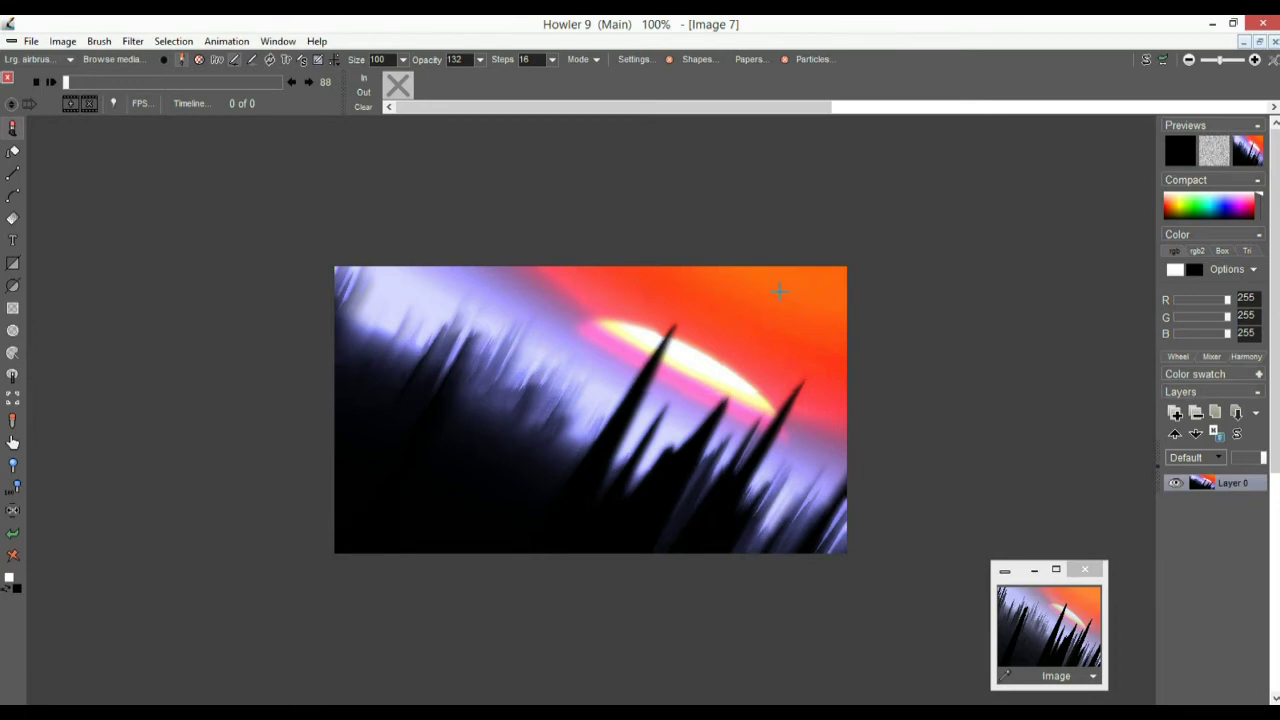
- Step back through the interactive undo to remove the Mystic vision blur from the image
click(1163, 62)
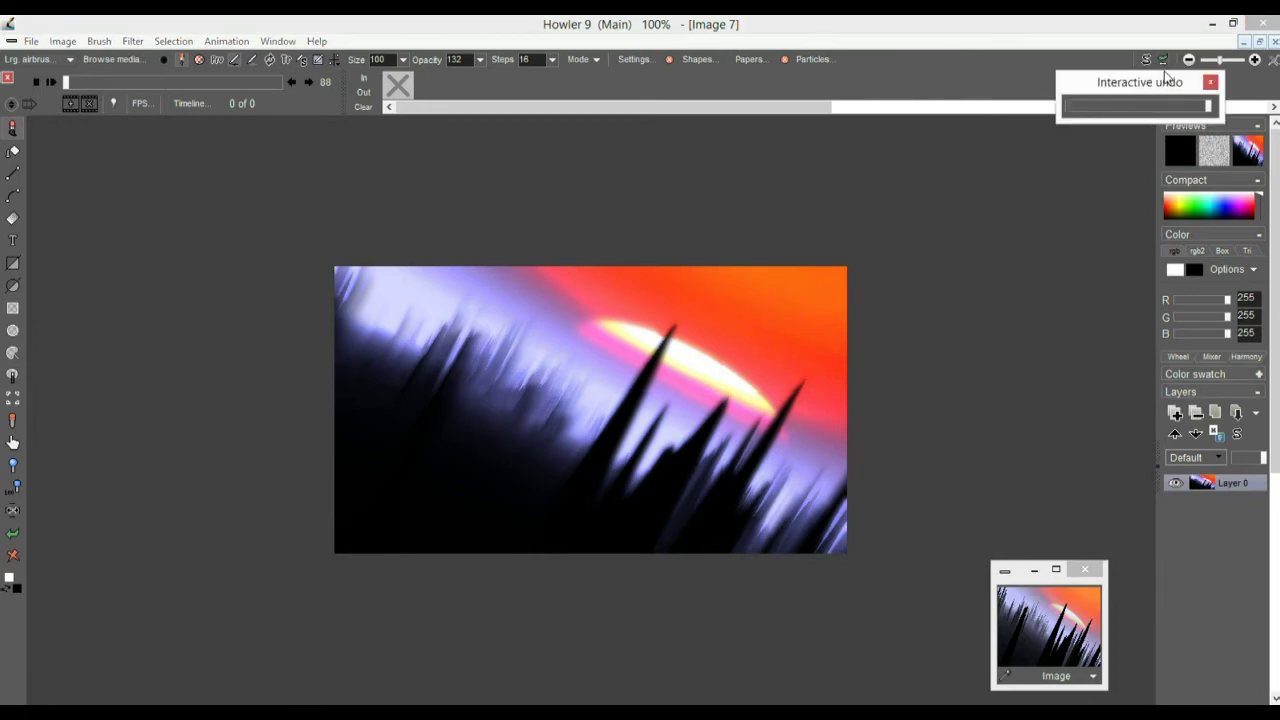
mouse_move(1203, 110)
mouse_down()
mouse_move(986, 108)
mouse_move(1145, 106)
mouse_move(1103, 107)
mouse_move(1121, 110)
mouse_up()
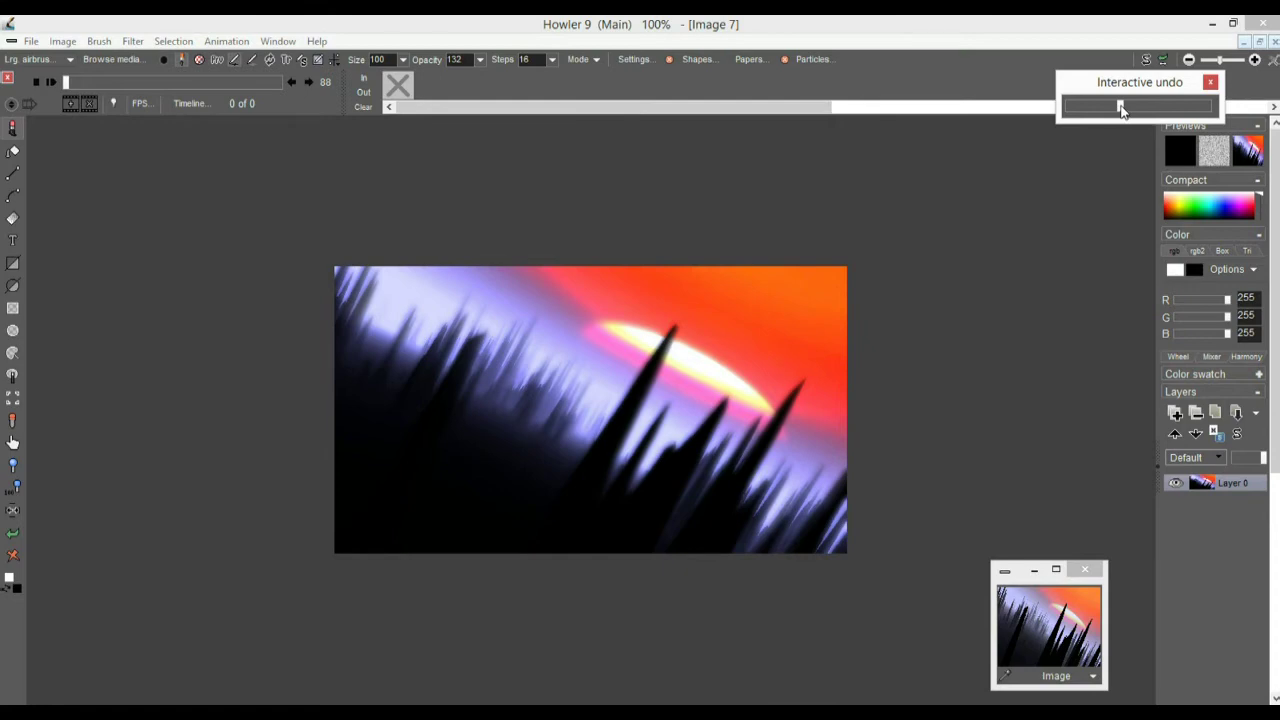
click(1209, 83)
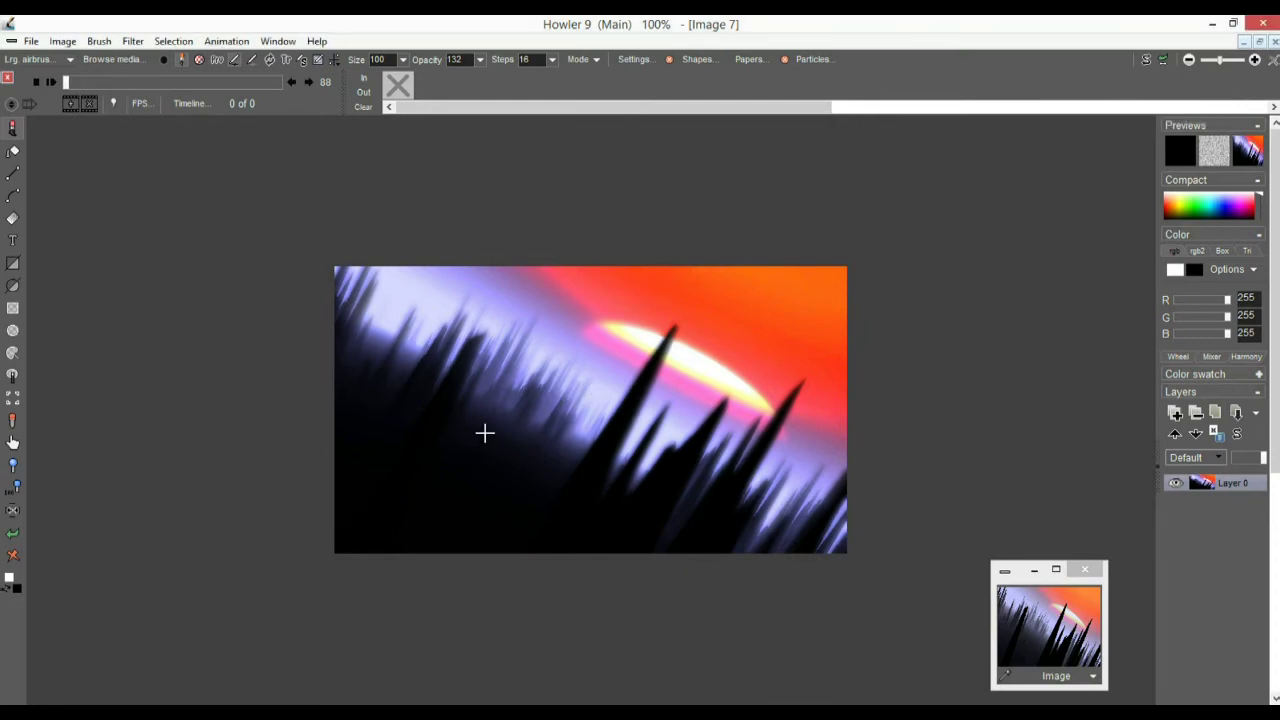
- Inspect the filtered sunset image enlarged and store a copy of it
scroll(483, 431, up, 3)
scroll(868, 361, down, 3)
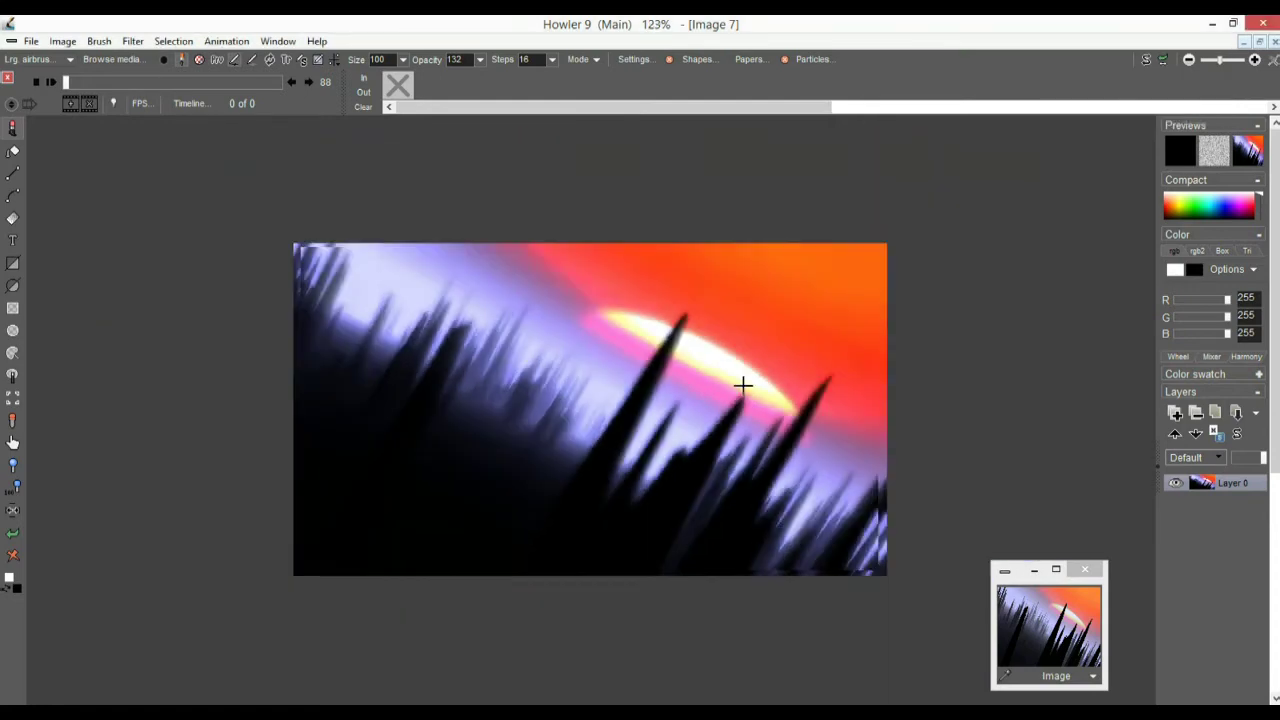
scroll(771, 394, up, 1)
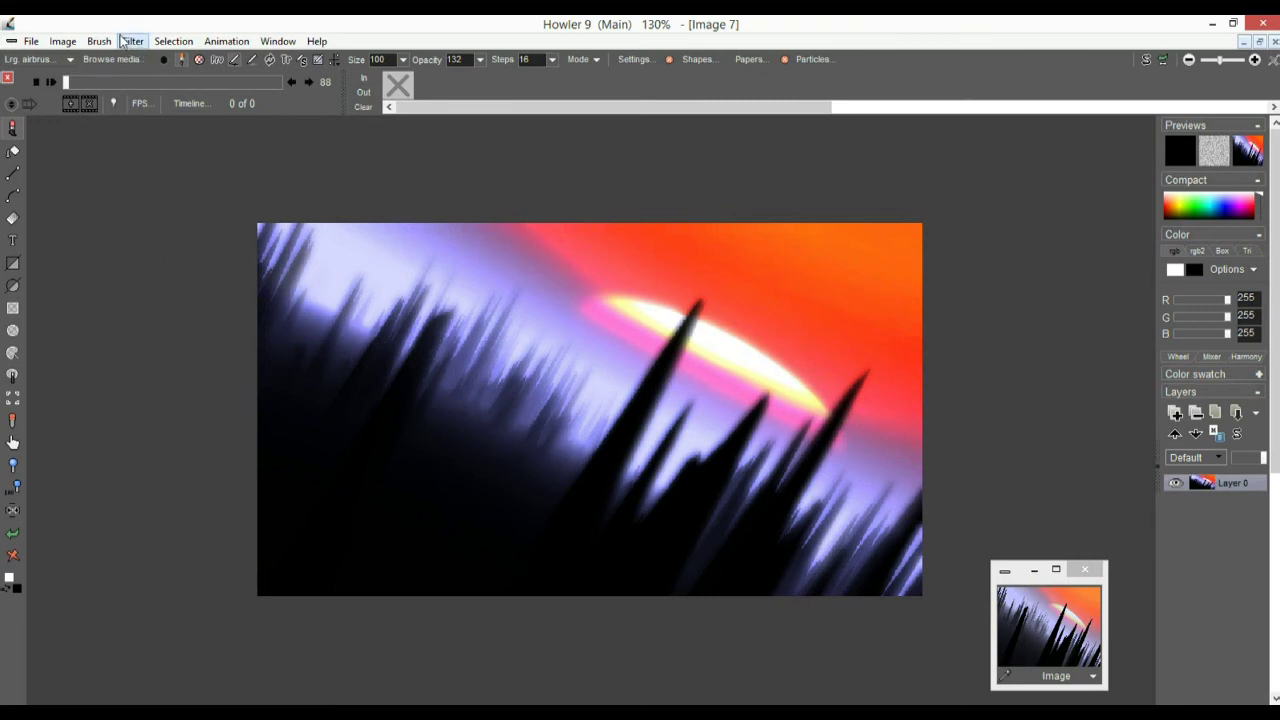
click(63, 41)
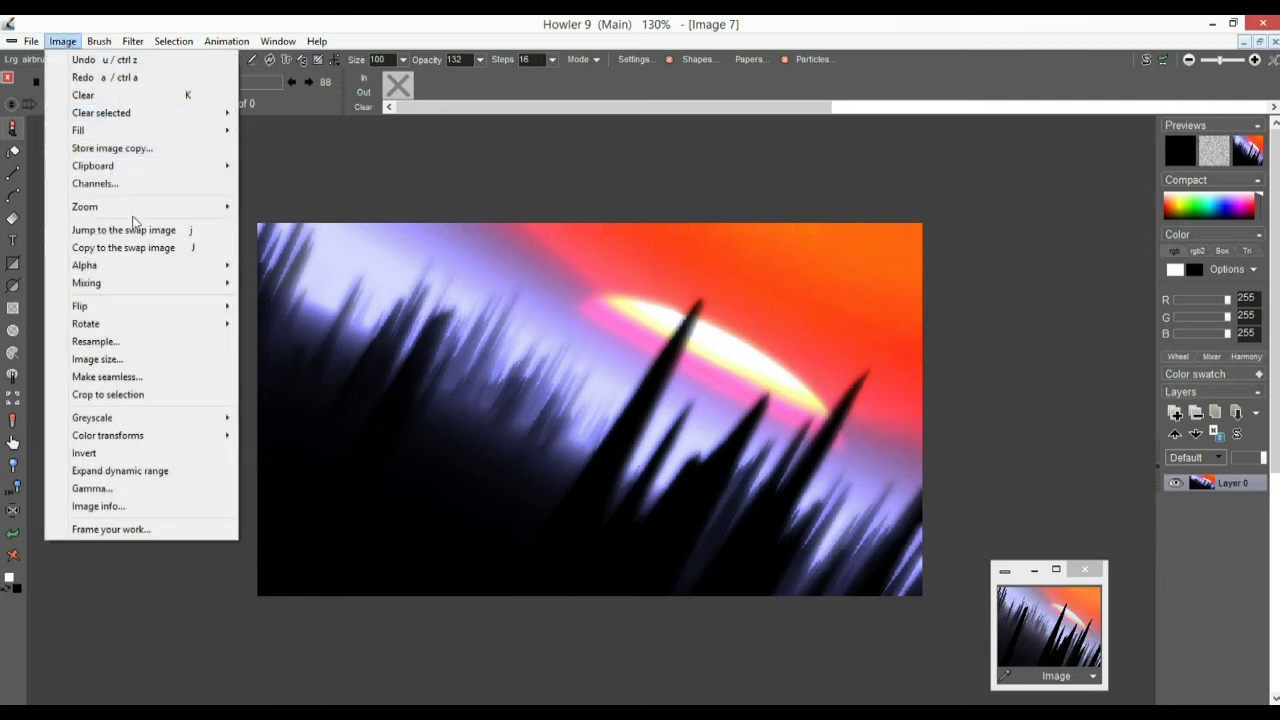
click(120, 155)
- Create a new blank image at double the 640 x 360 size
click(31, 41)
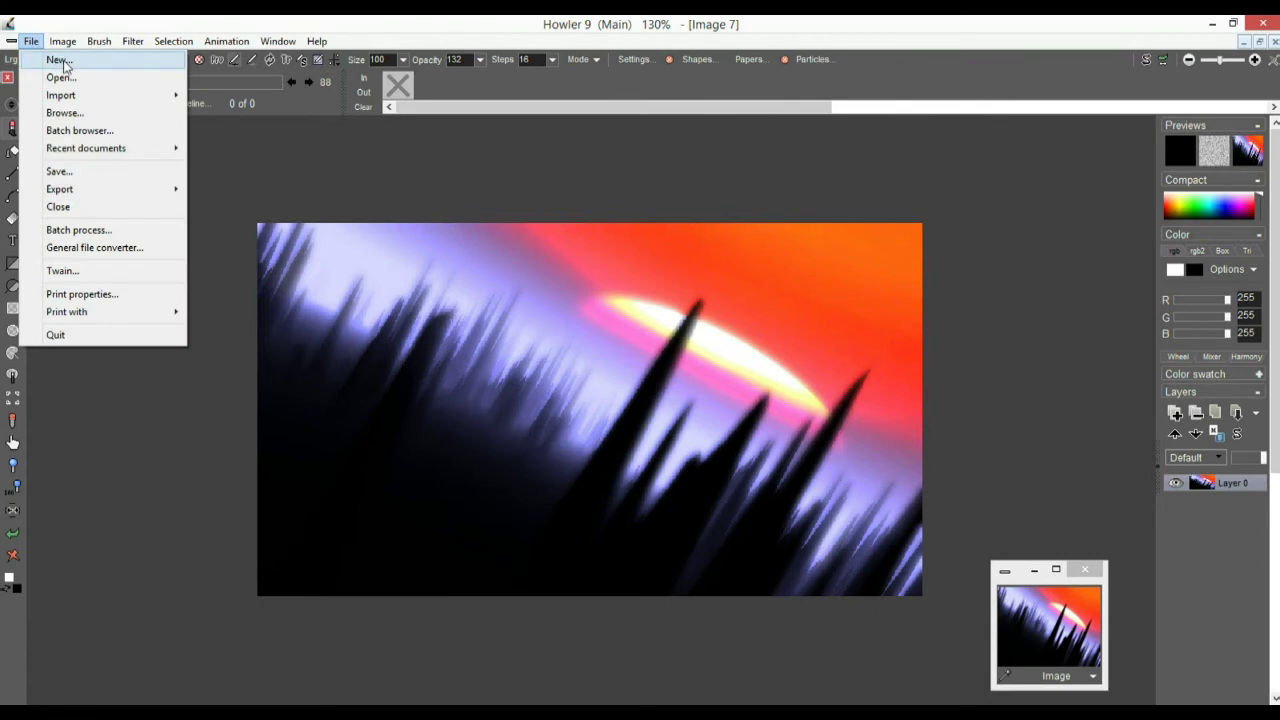
click(48, 57)
click(538, 441)
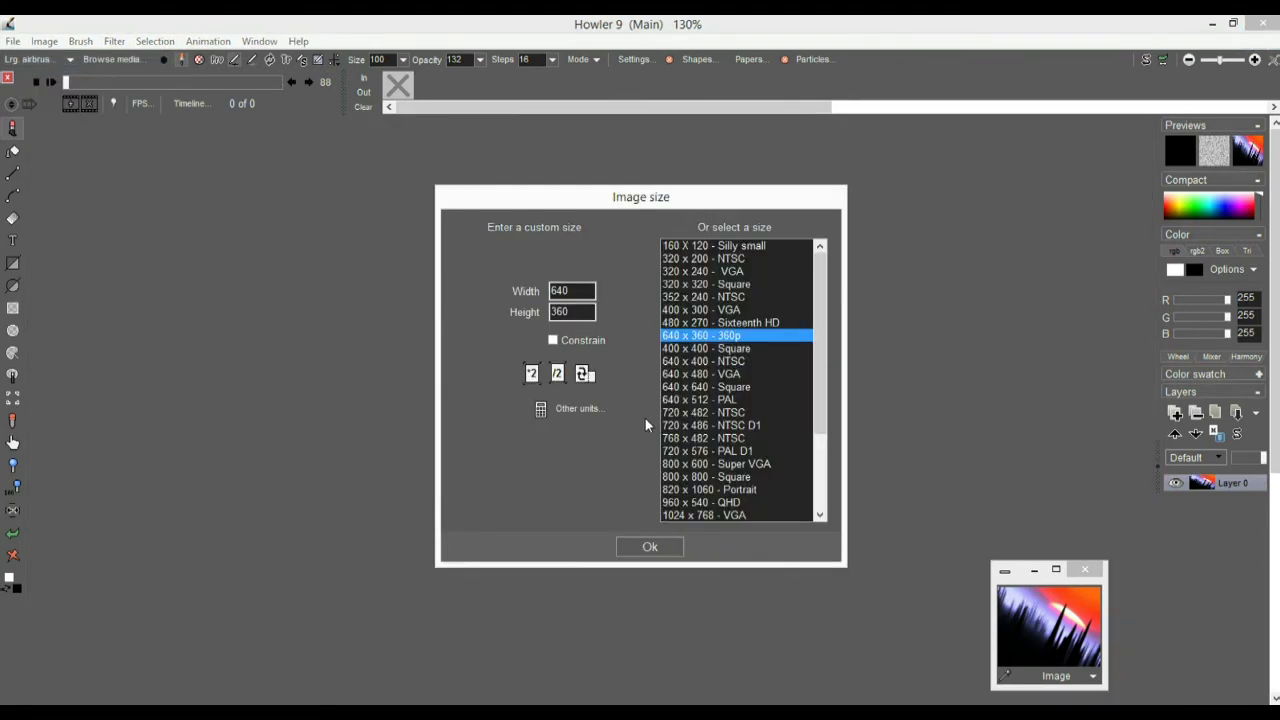
click(531, 374)
click(650, 547)
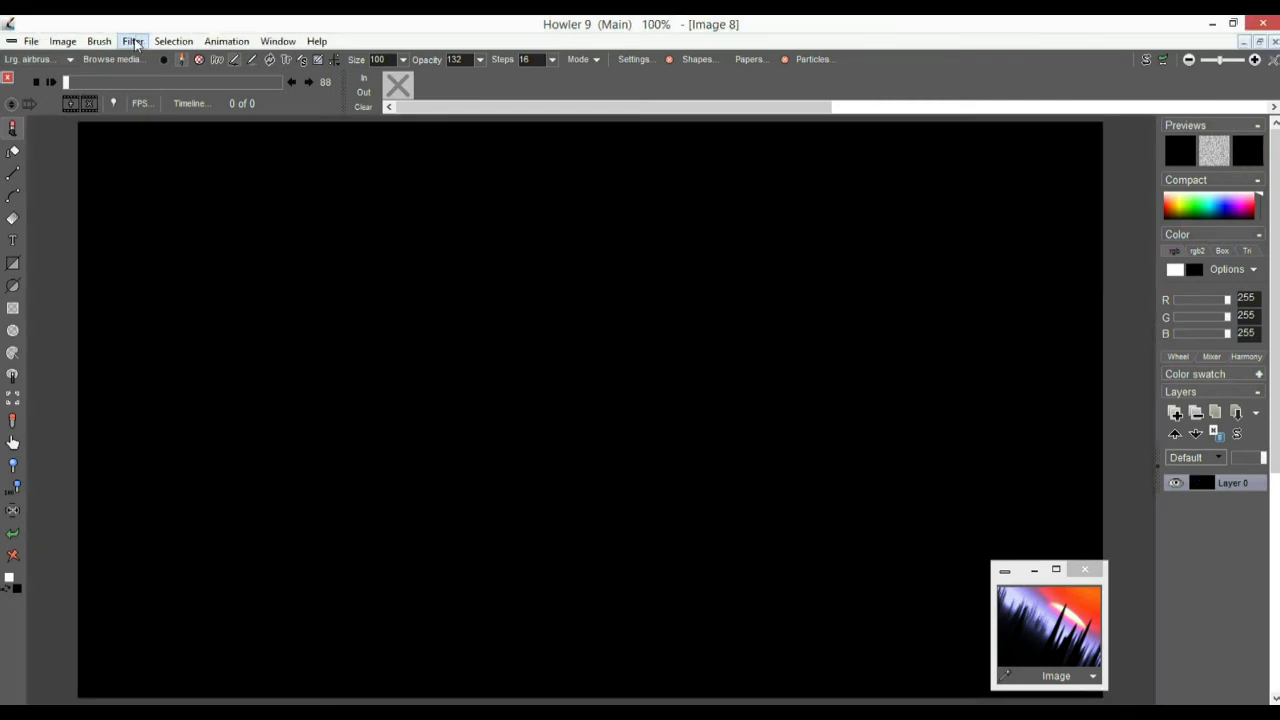
- Render a grid pattern over the new black image with the Grid filter
click(134, 41)
mouse_move(191, 298)
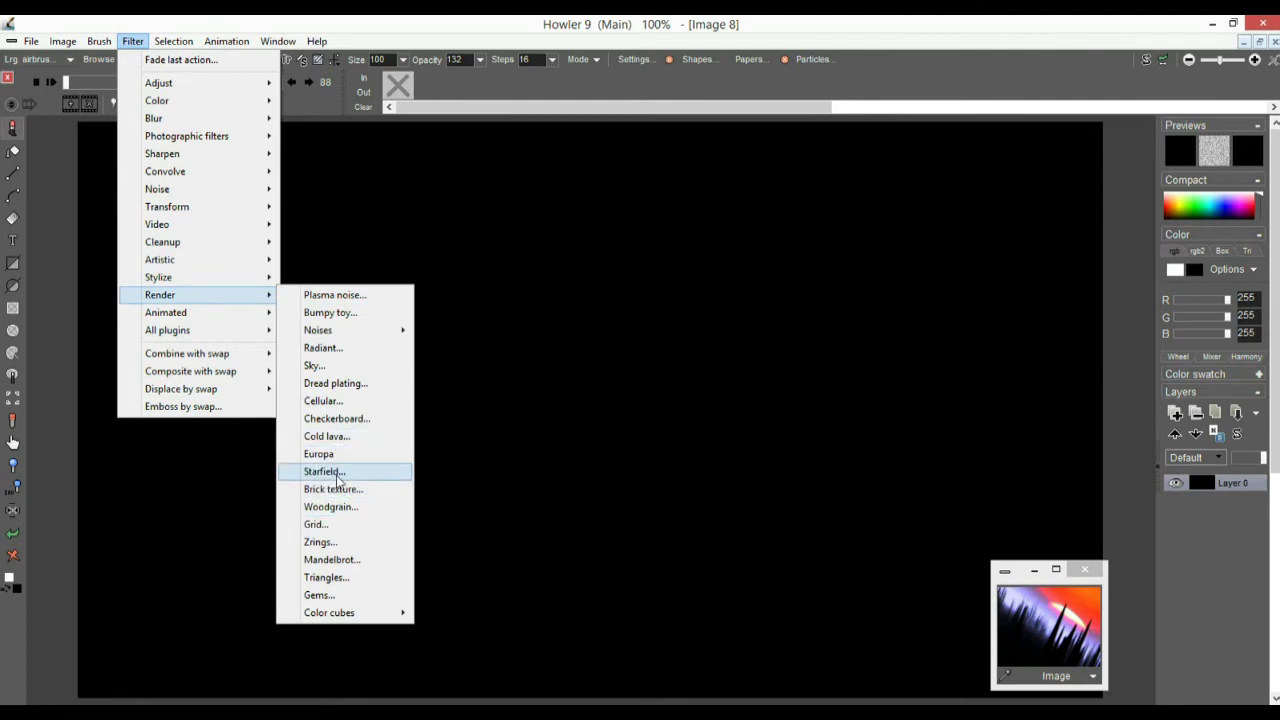
click(318, 524)
click(564, 466)
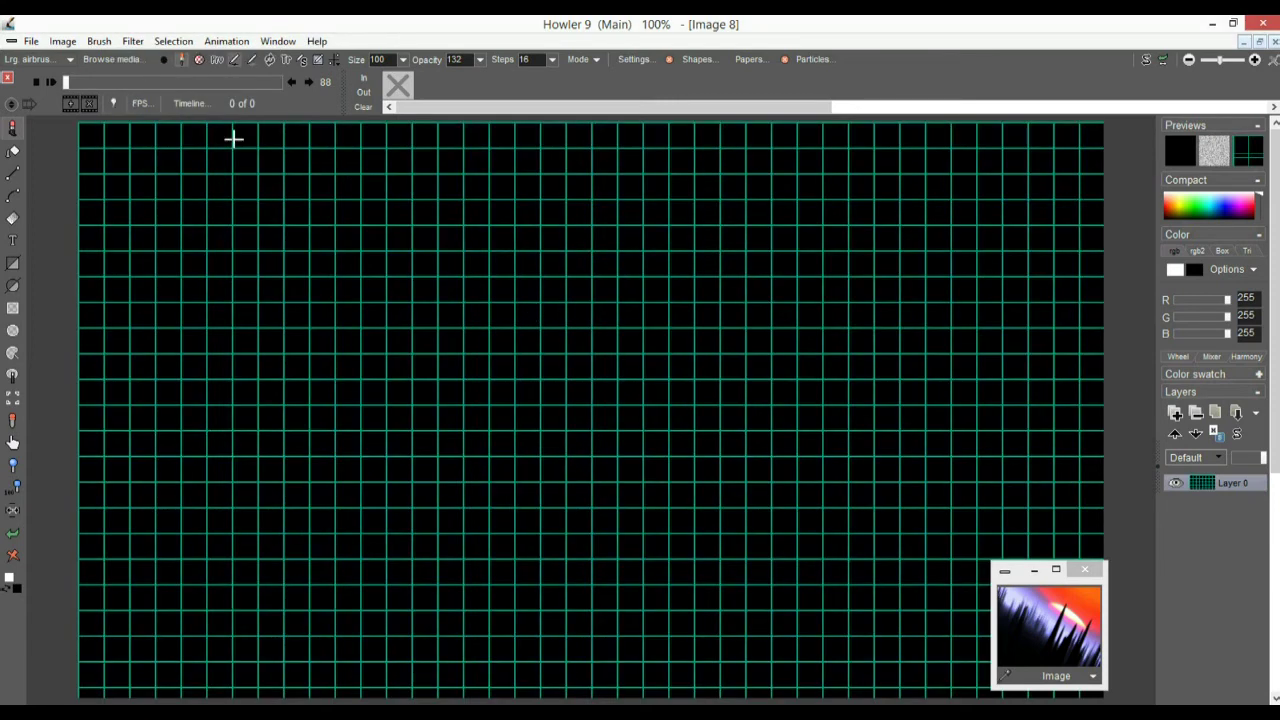
- Load the grid image as terrain in Puppy Ray GPU and set the render quality to Medium quality
click(141, 44)
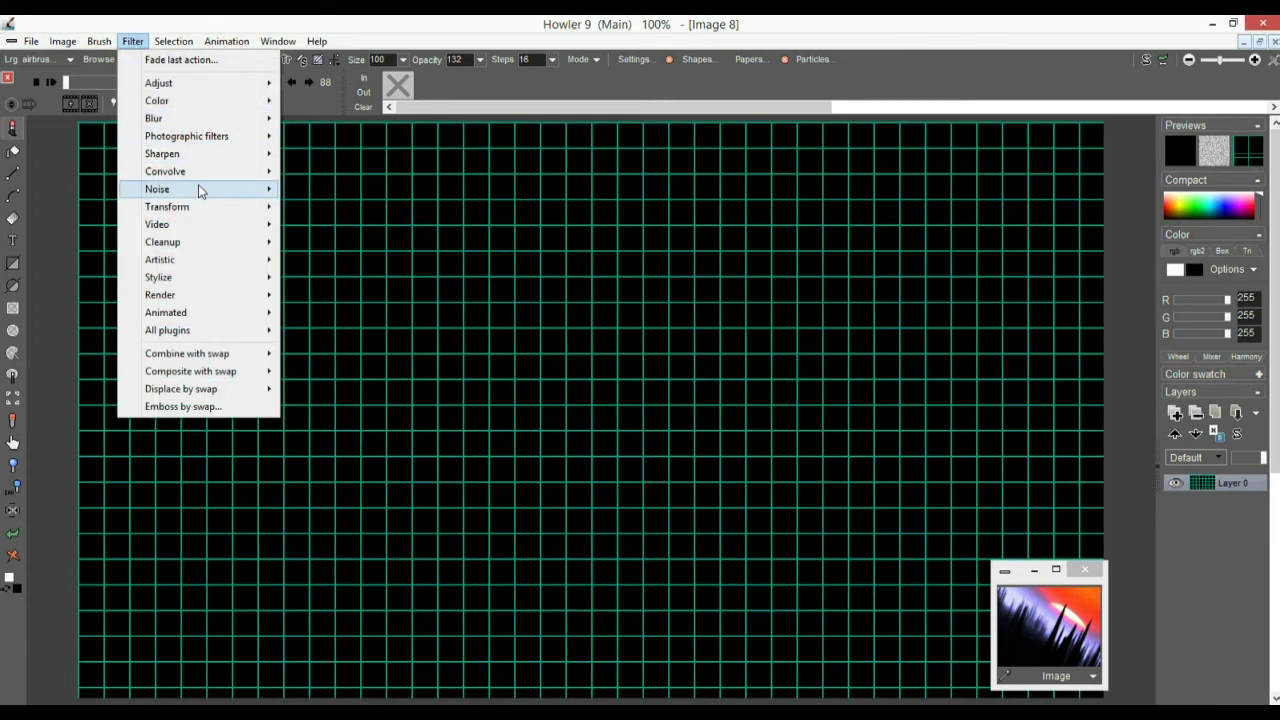
mouse_move(198, 207)
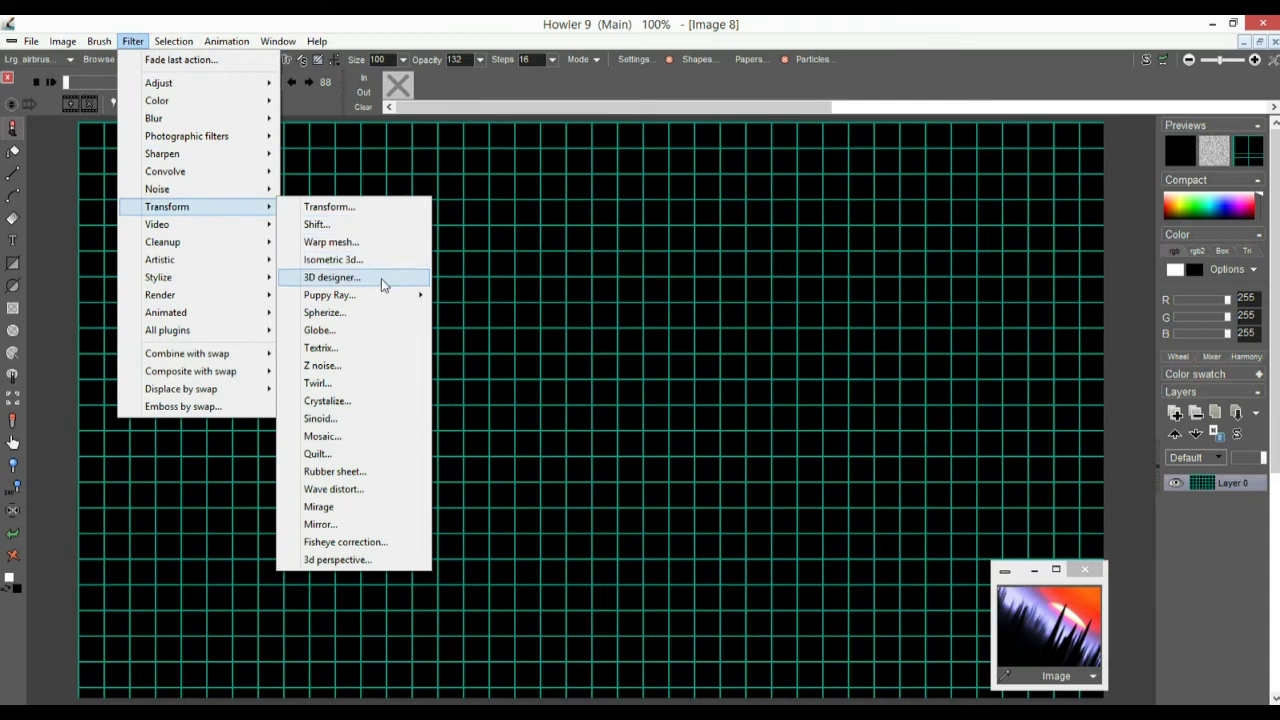
mouse_move(378, 302)
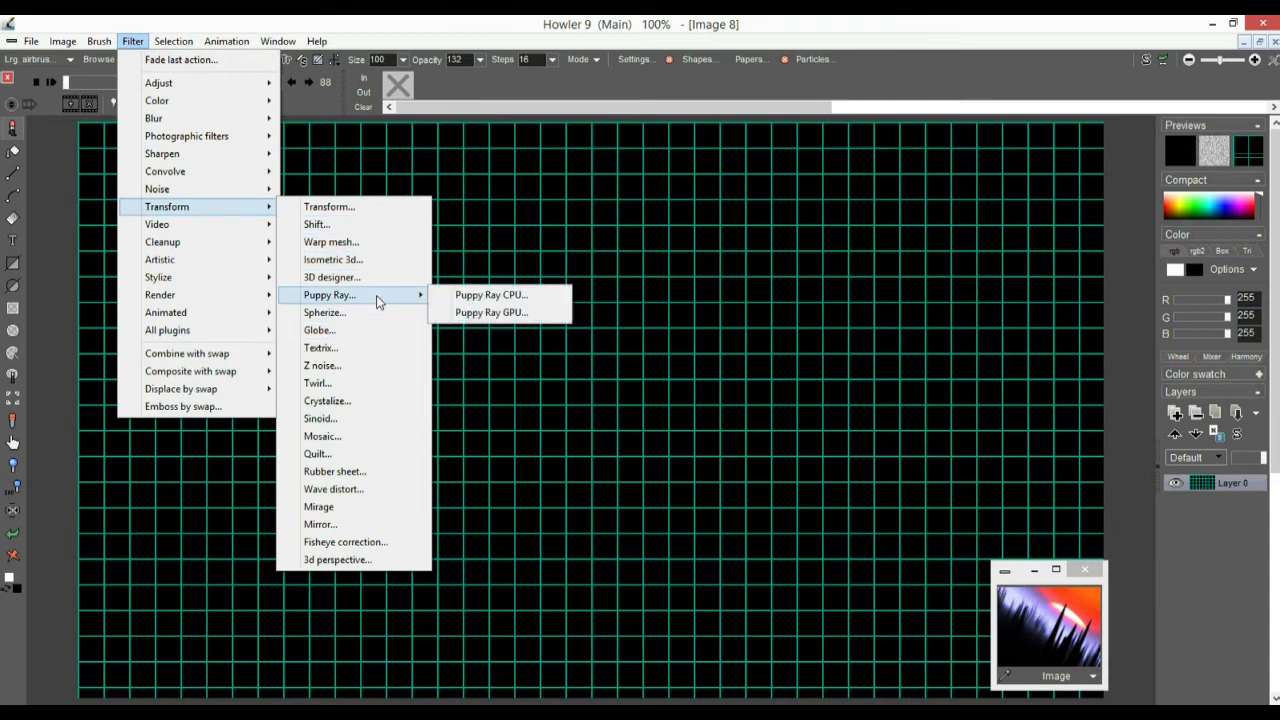
click(477, 313)
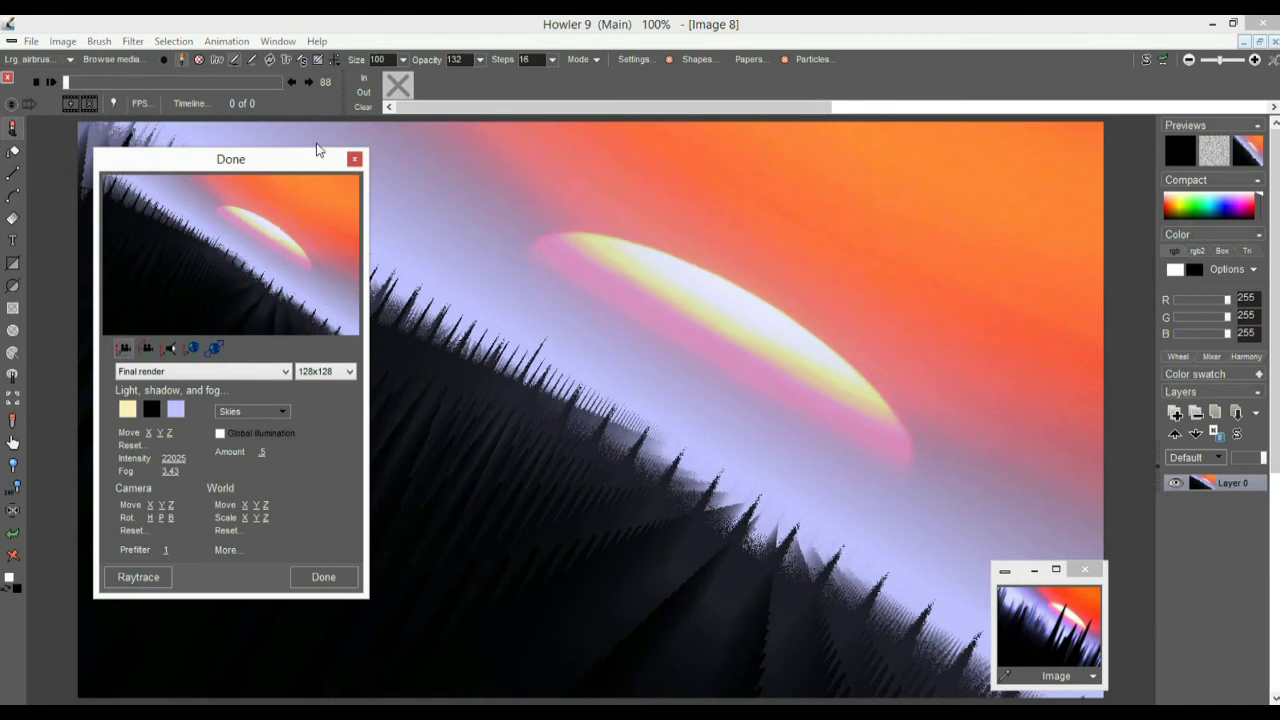
click(160, 371)
click(166, 408)
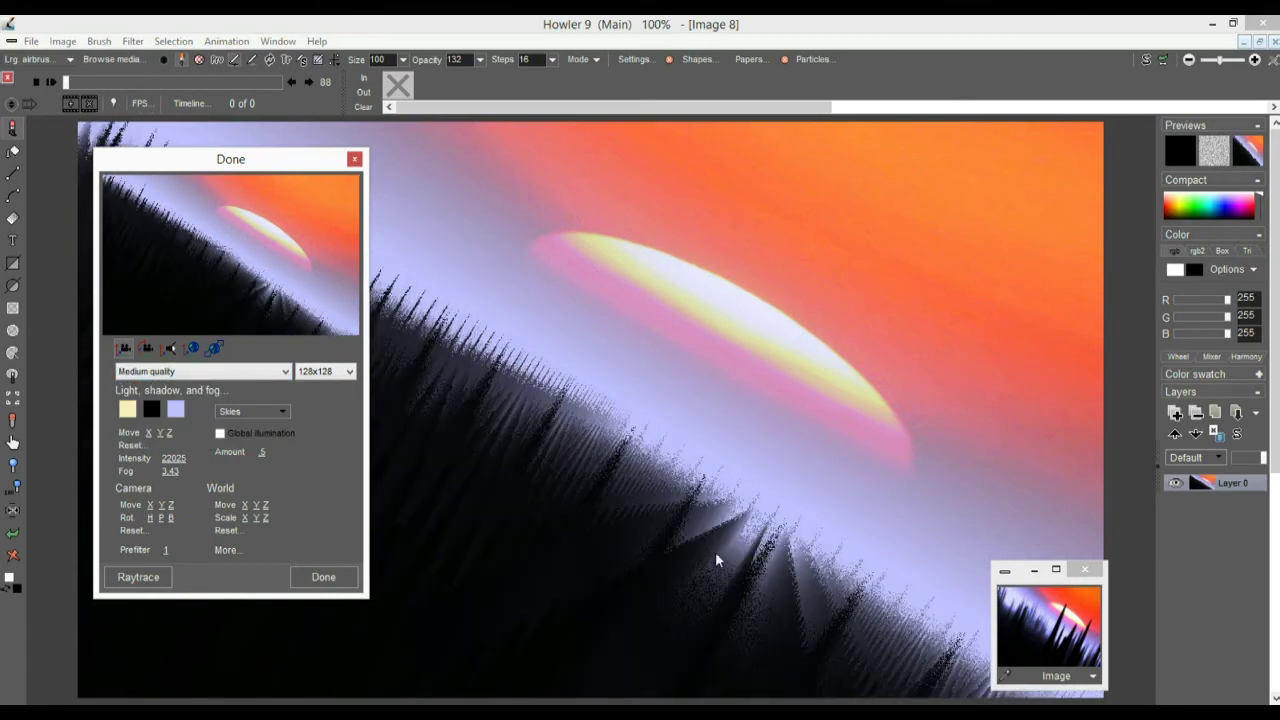
- Rotate the Puppy Ray camera until the horizon lies level along the upper edge of the grid terrain view
drag(145, 350, 260, 260)
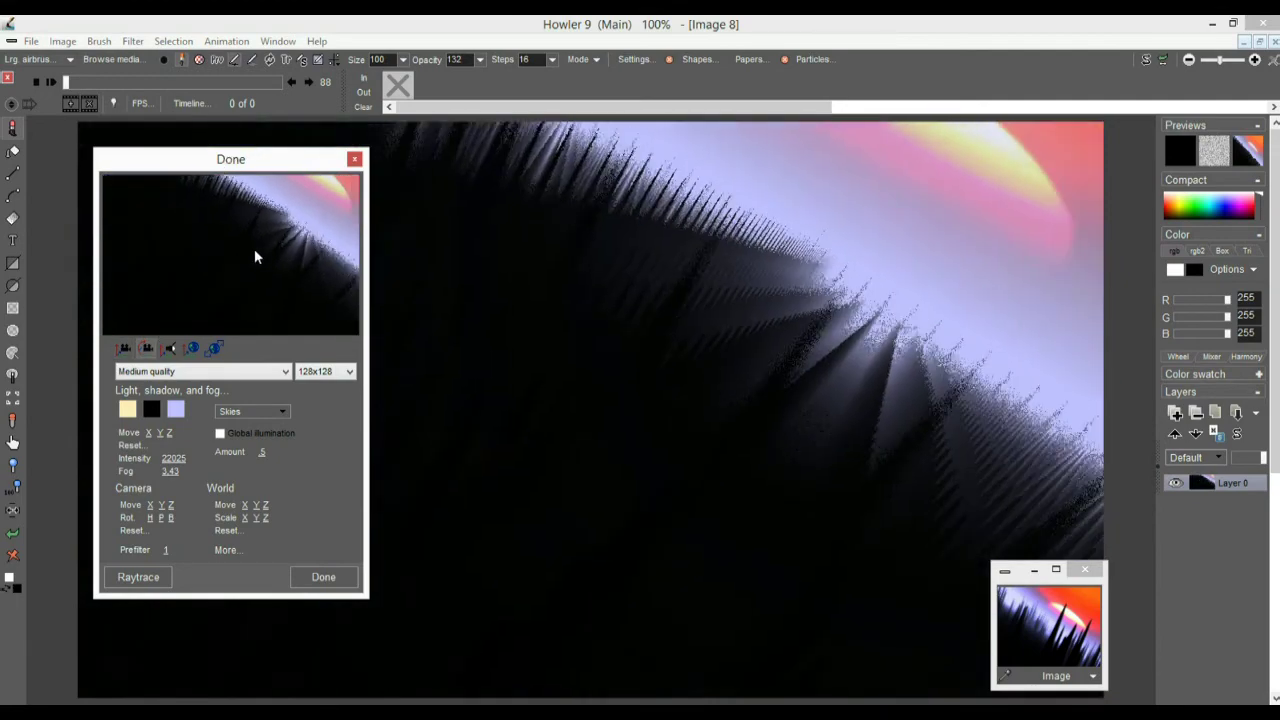
drag(365, 238, 140, 390)
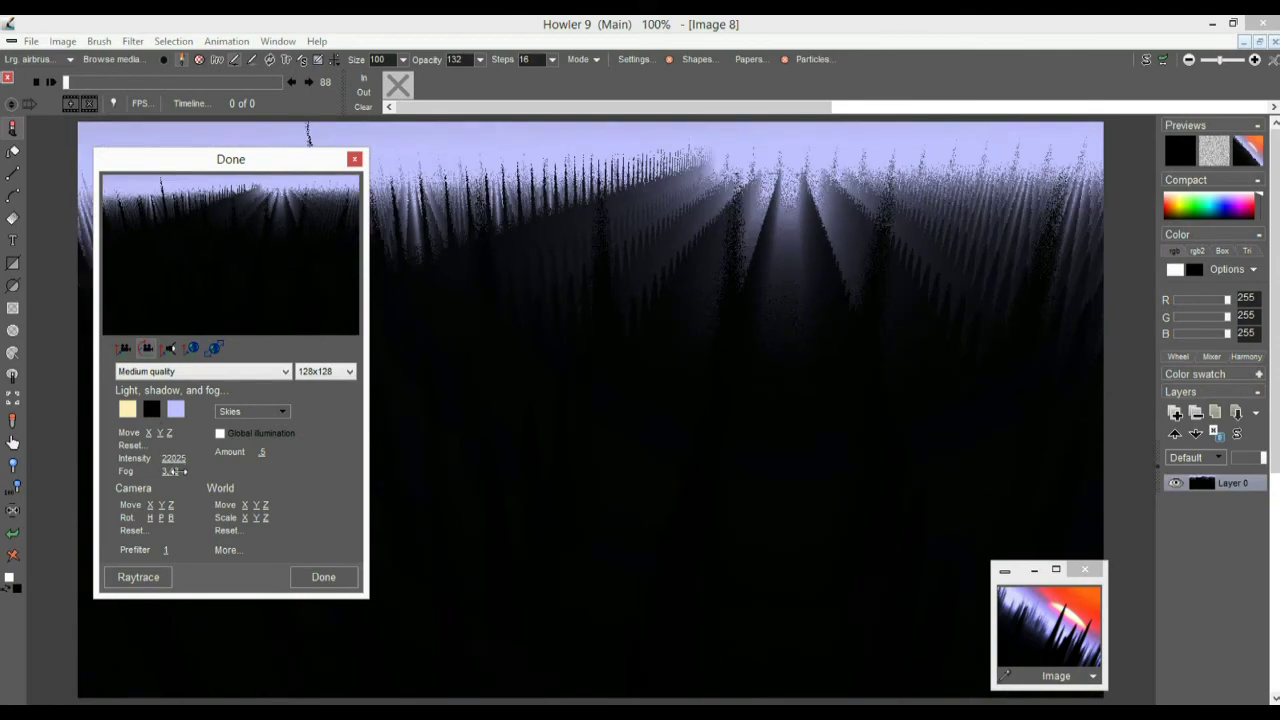
- Set the fog to 1 and the quality to Final render, turning the camera so the grid spikes fill the view below a narrow sky band
drag(150, 471, 124, 471)
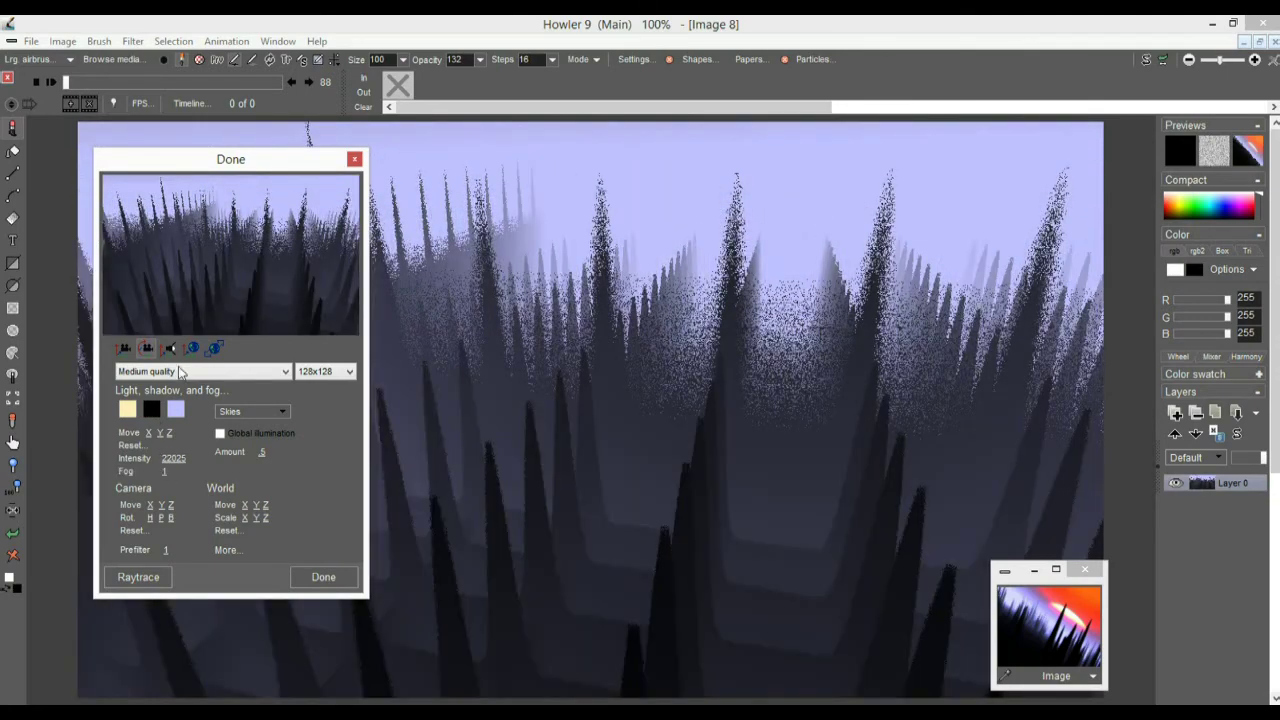
drag(226, 262, 159, 376)
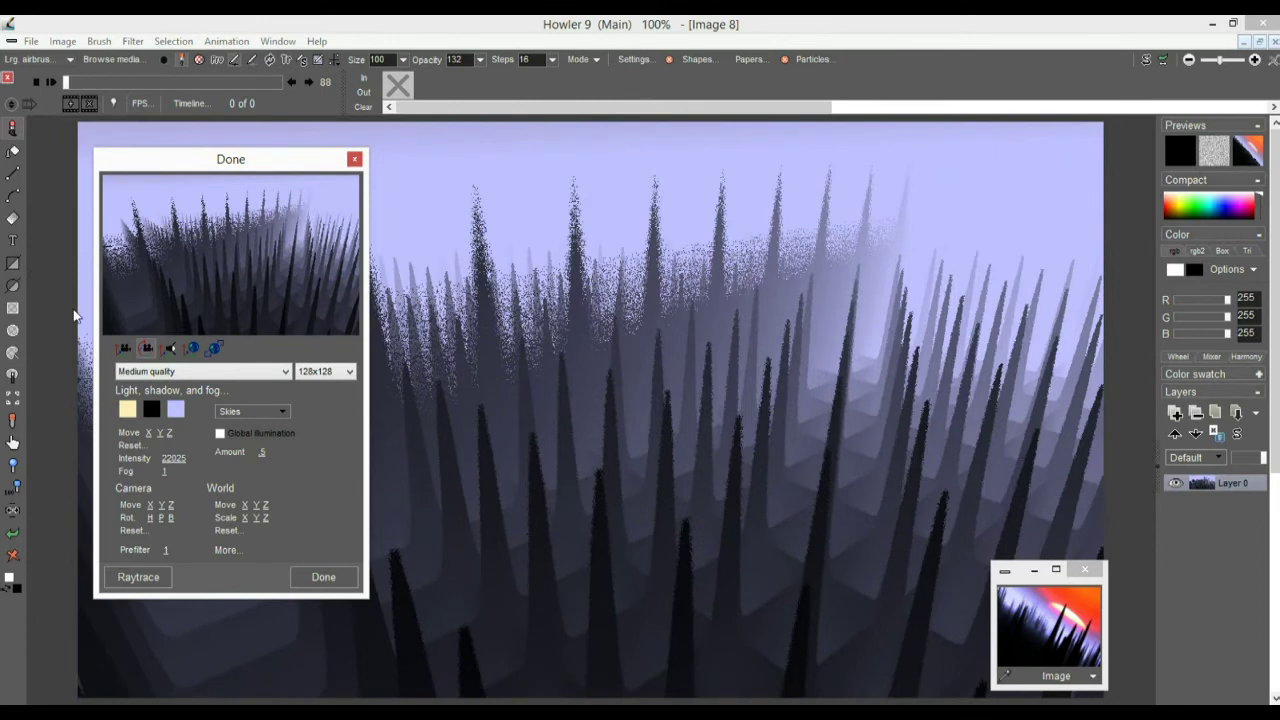
click(159, 373)
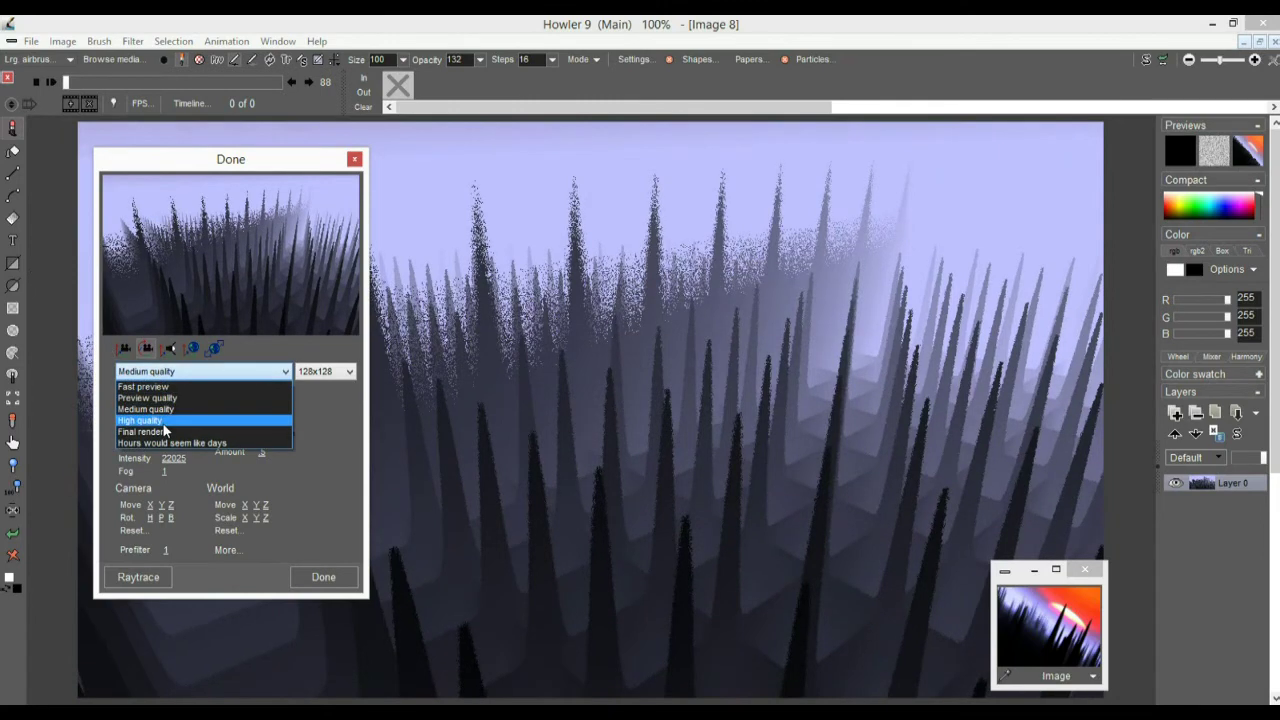
click(163, 424)
click(171, 372)
click(168, 428)
drag(156, 241, 223, 250)
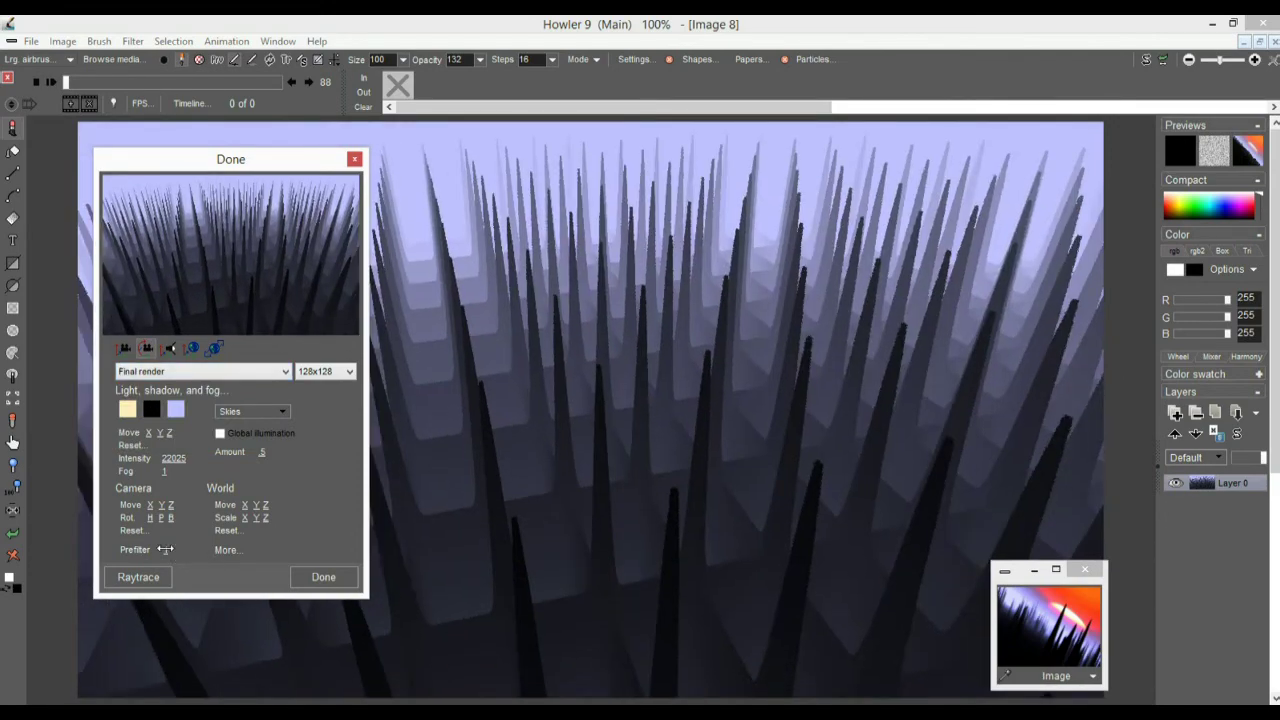
- Set the prefilter to 0.6, reposition the camera to show the spike field under open sky, and accept the render
drag(165, 549, 134, 549)
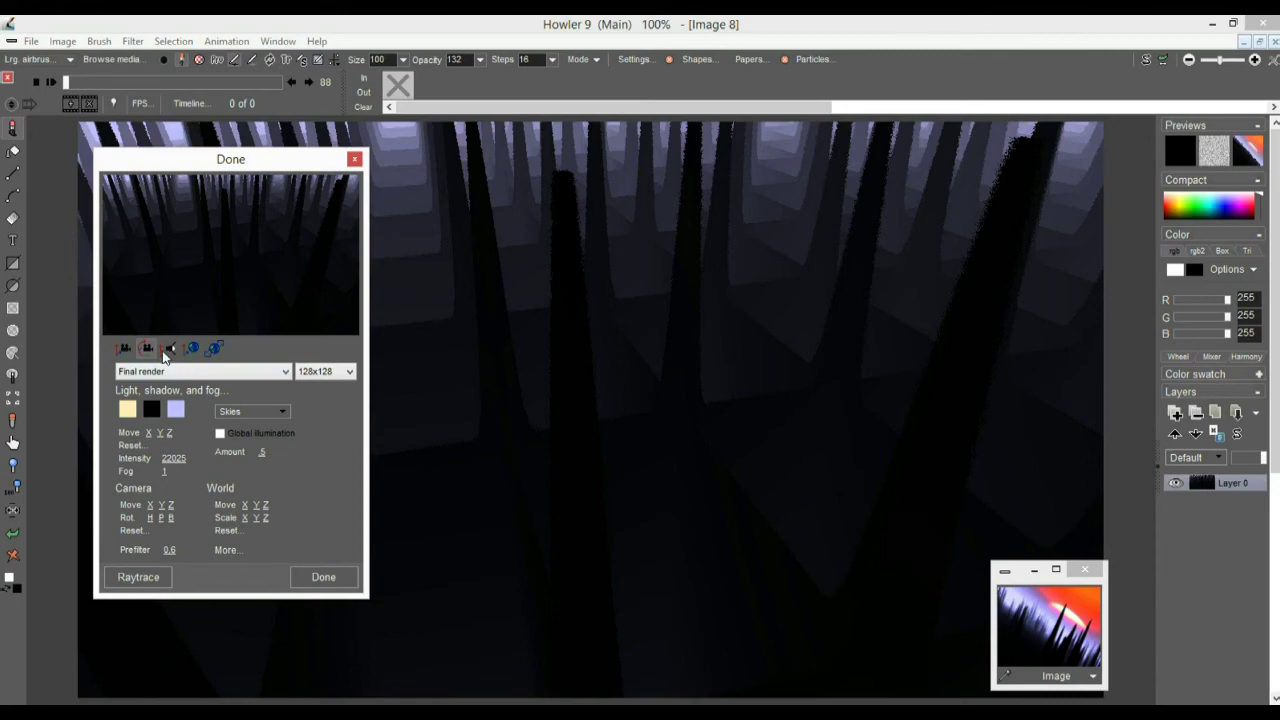
drag(245, 235, 248, 275)
drag(257, 380, 276, 426)
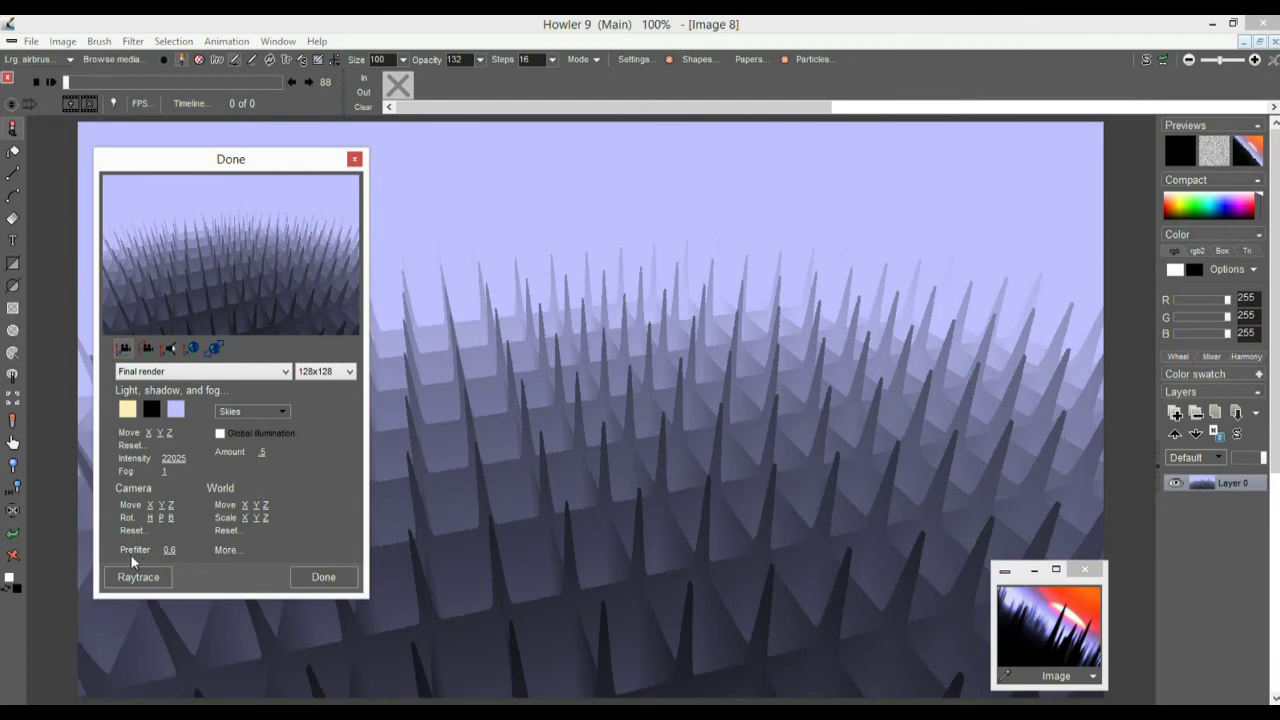
click(318, 577)
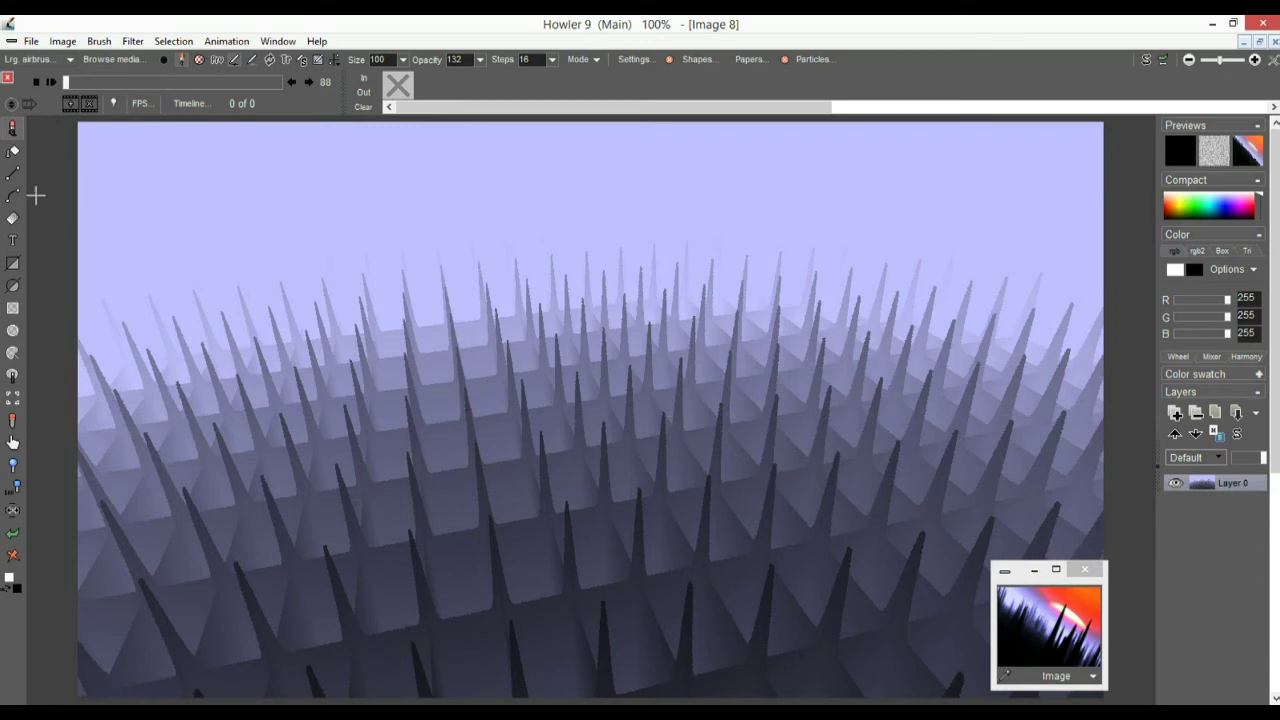
- Store a copy of the spike field render and place its thumbnail beside the sunset thumbnail
click(74, 44)
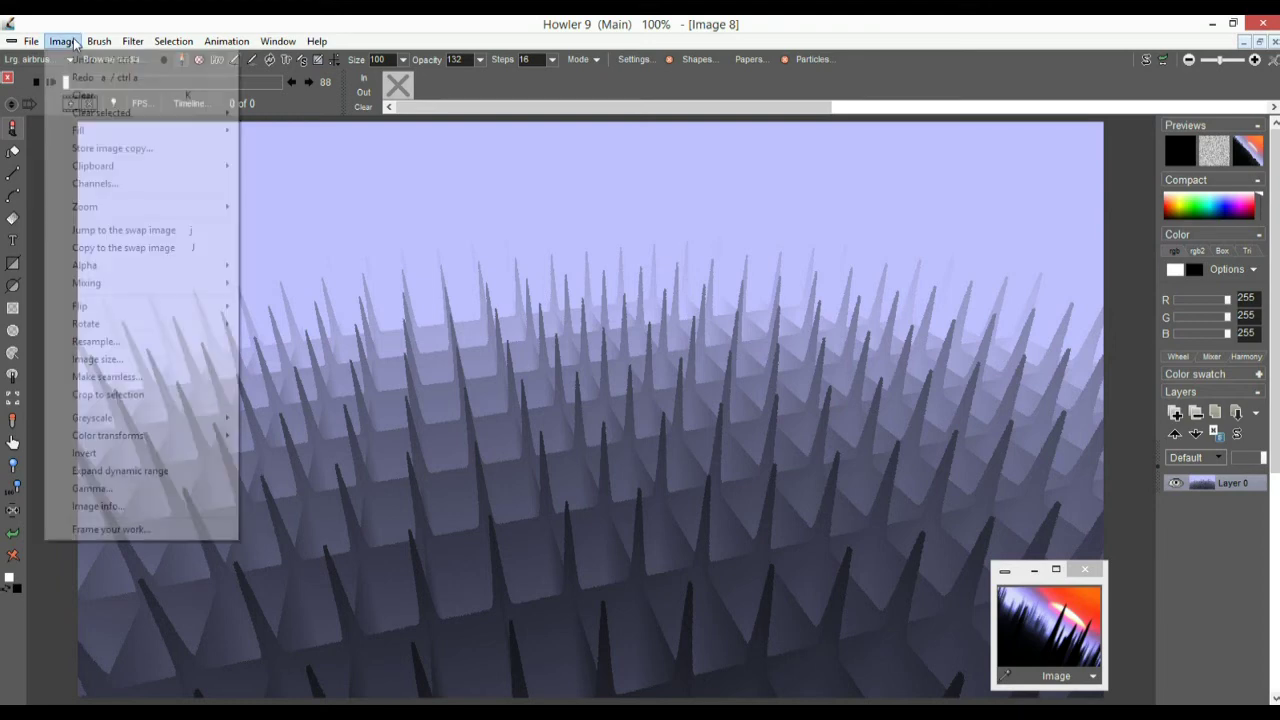
click(128, 44)
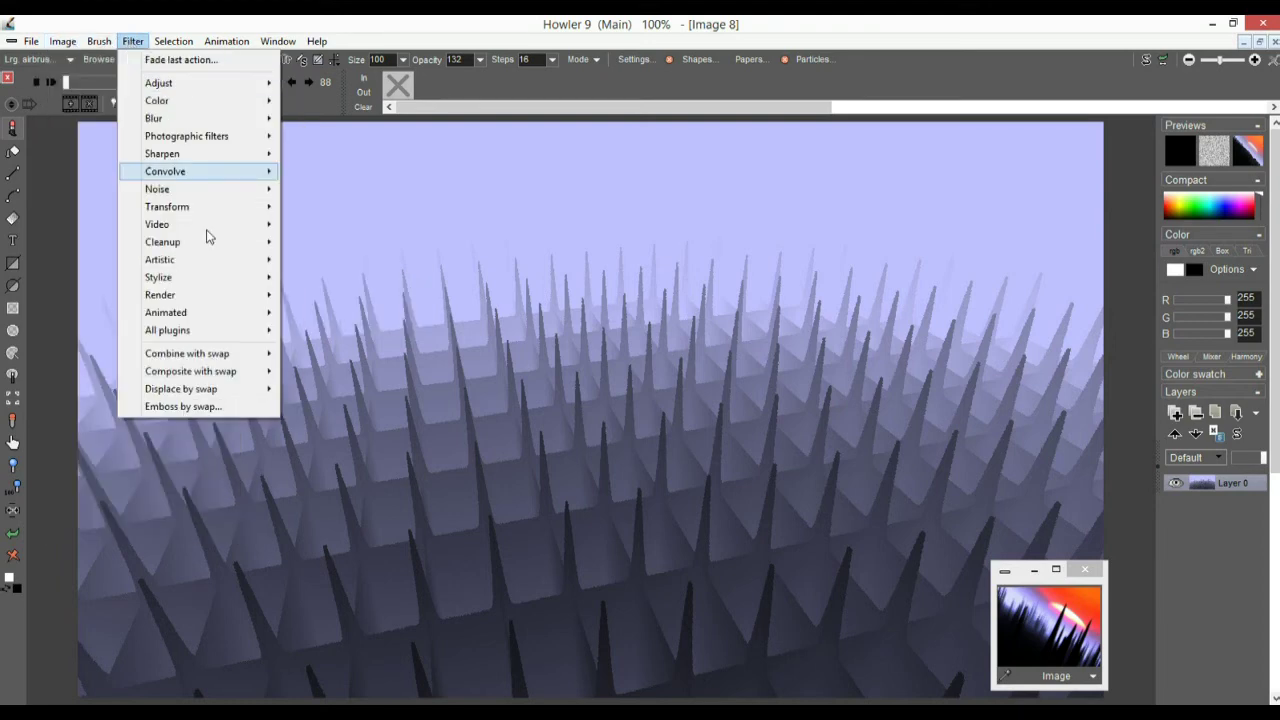
mouse_move(220, 208)
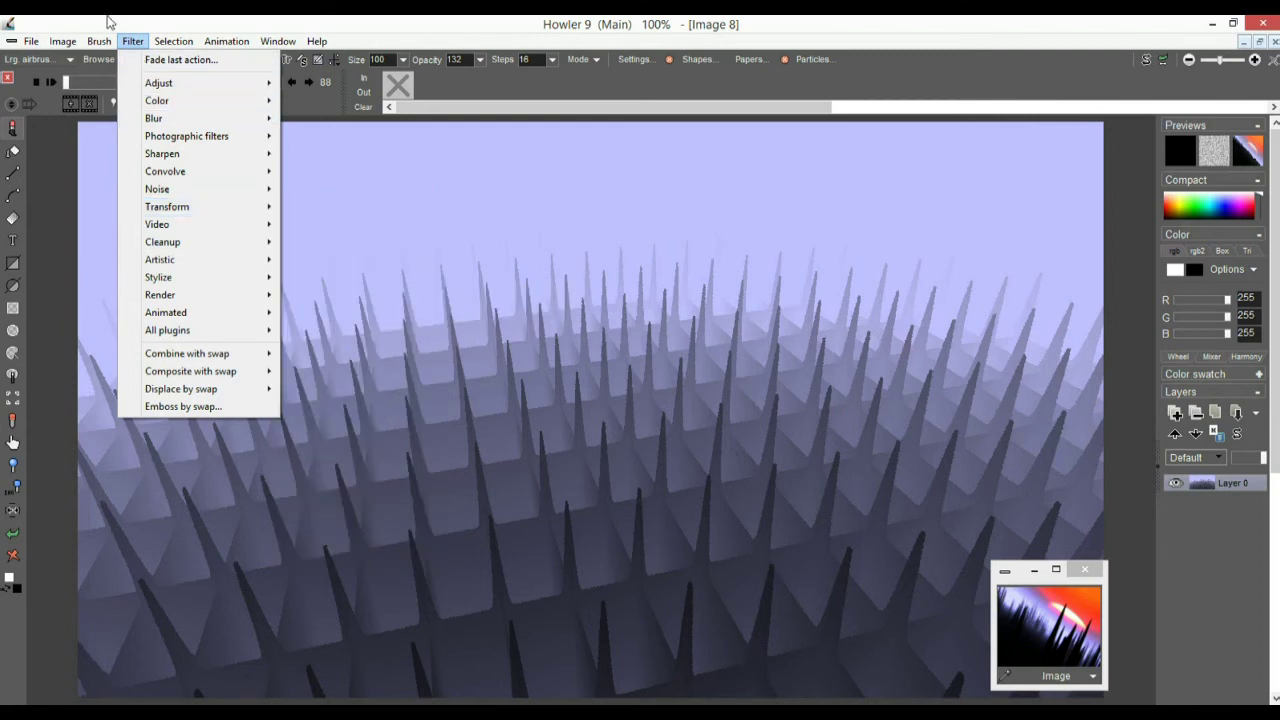
key(Escape)
click(67, 46)
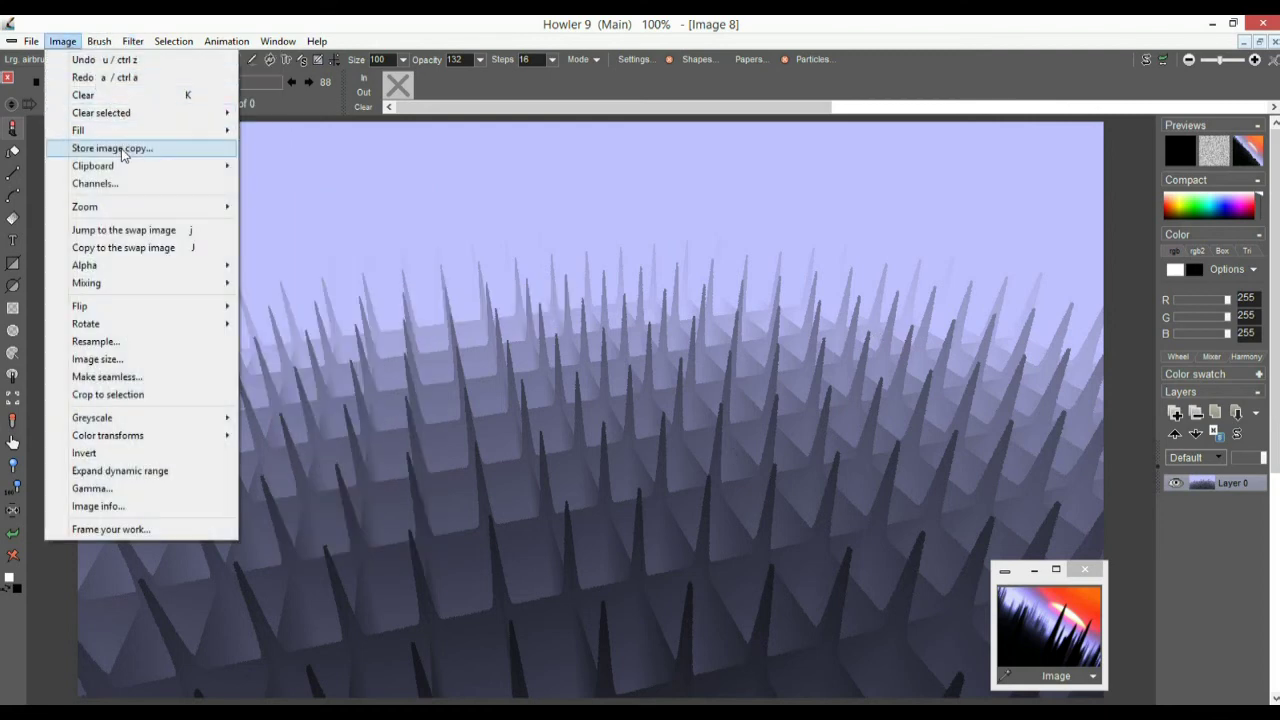
click(121, 148)
drag(1018, 581, 1148, 582)
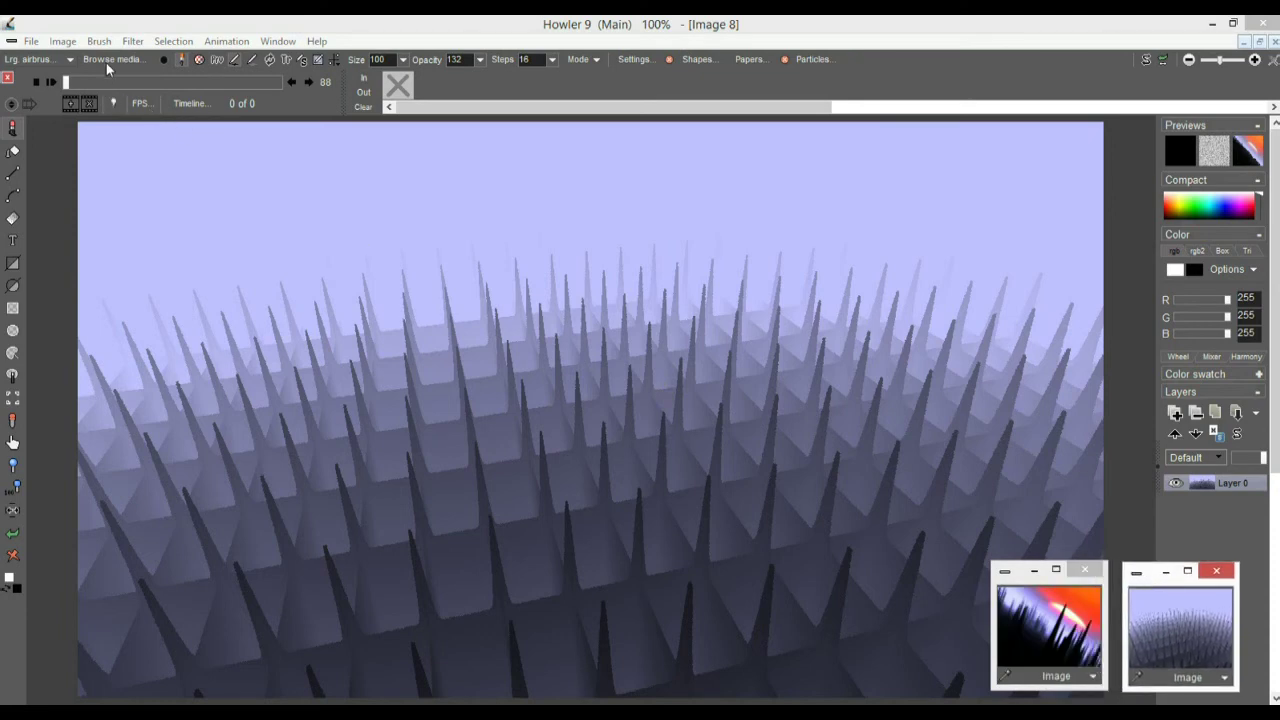
- Load the spike field render as terrain in Puppy Ray GPU
click(132, 41)
mouse_move(206, 207)
mouse_move(394, 297)
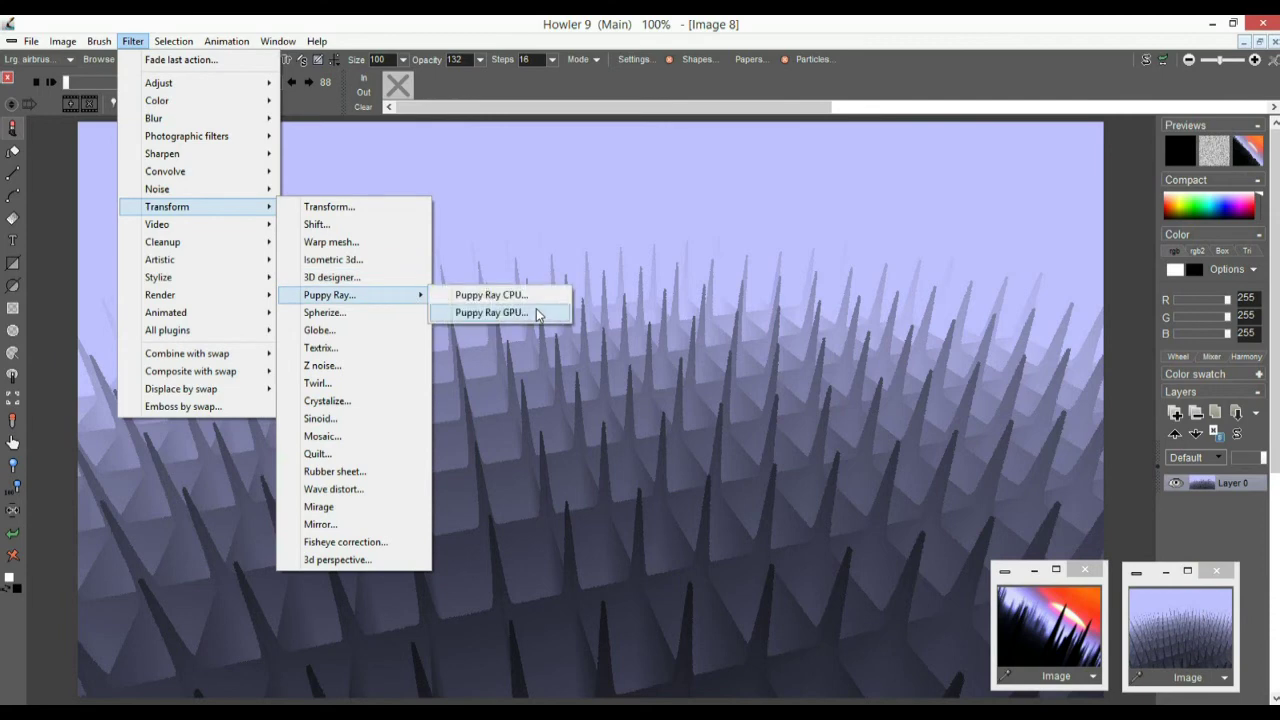
click(503, 314)
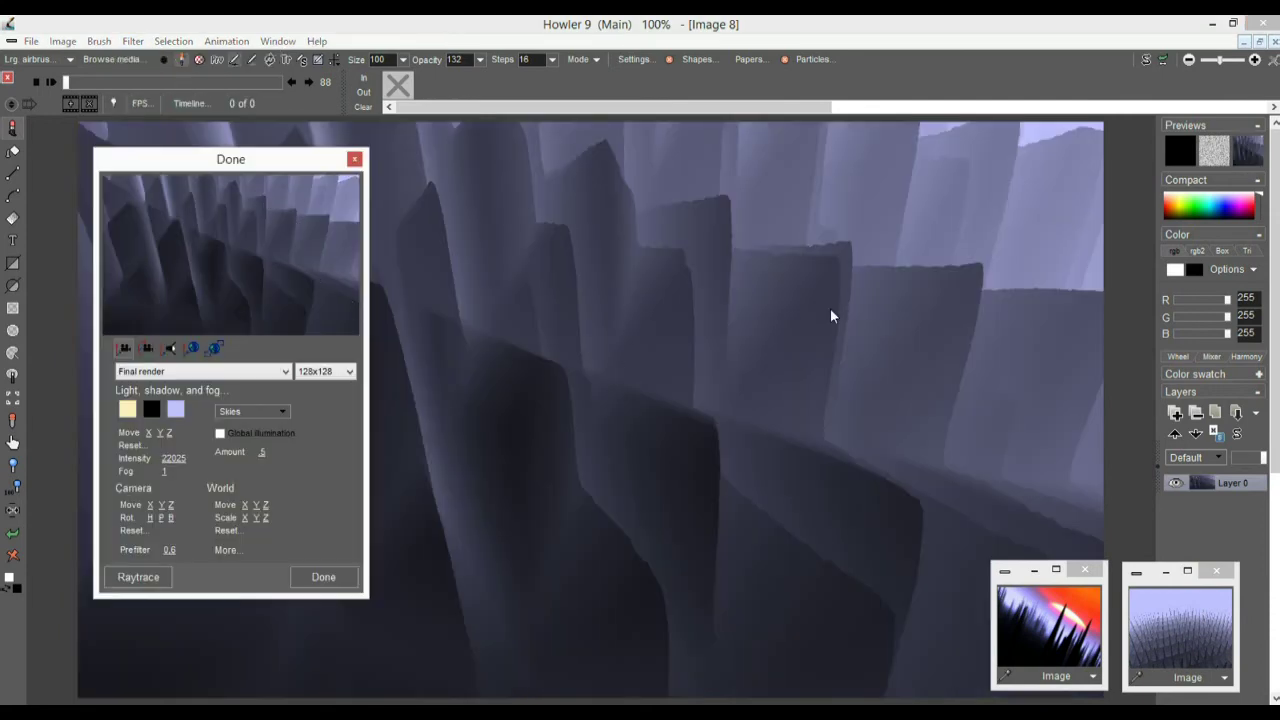
- Move and rotate the camera until the folded ridges descend diagonally into the fog, and accept the render
drag(297, 194, 220, 226)
drag(295, 211, 170, 262)
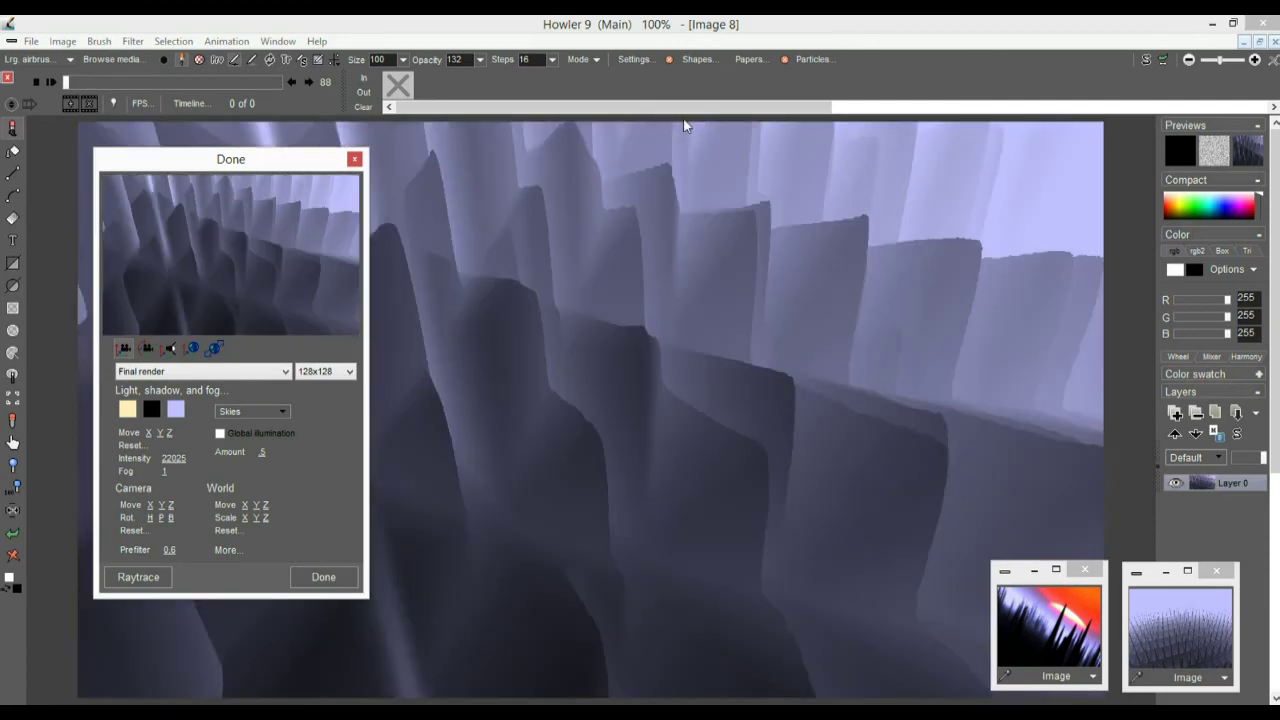
drag(240, 280, 200, 303)
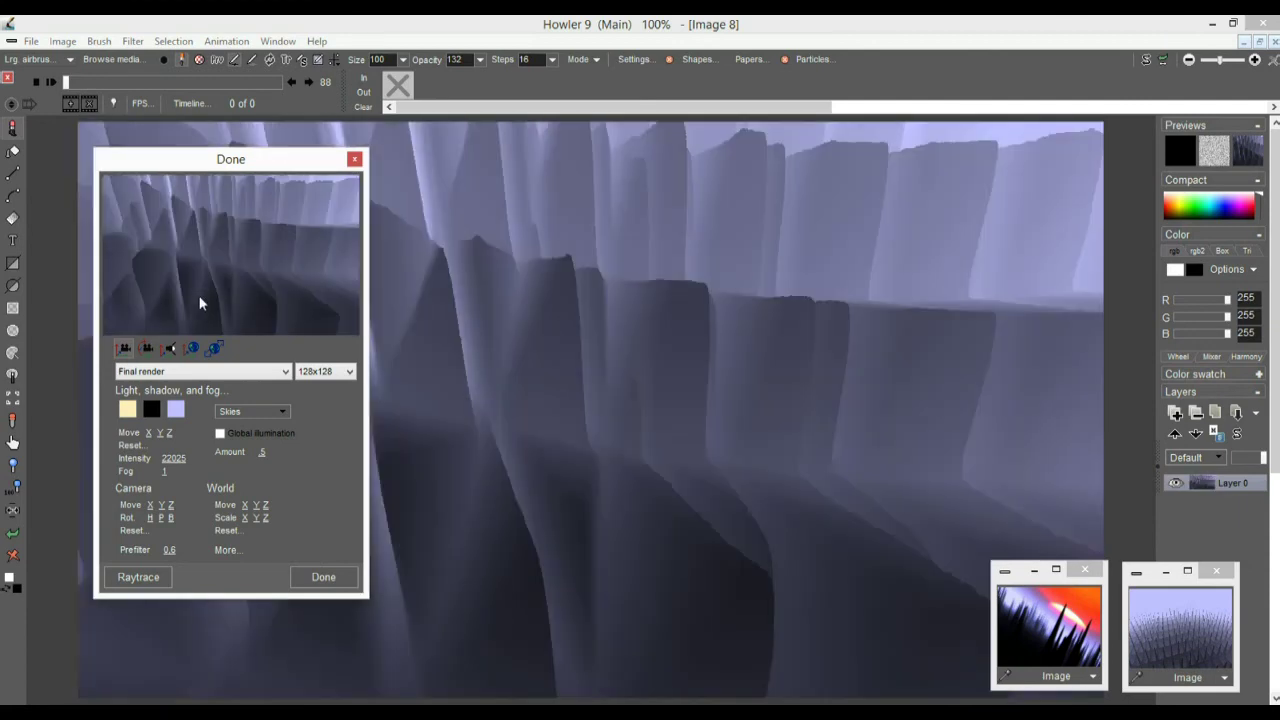
drag(277, 238, 716, 451)
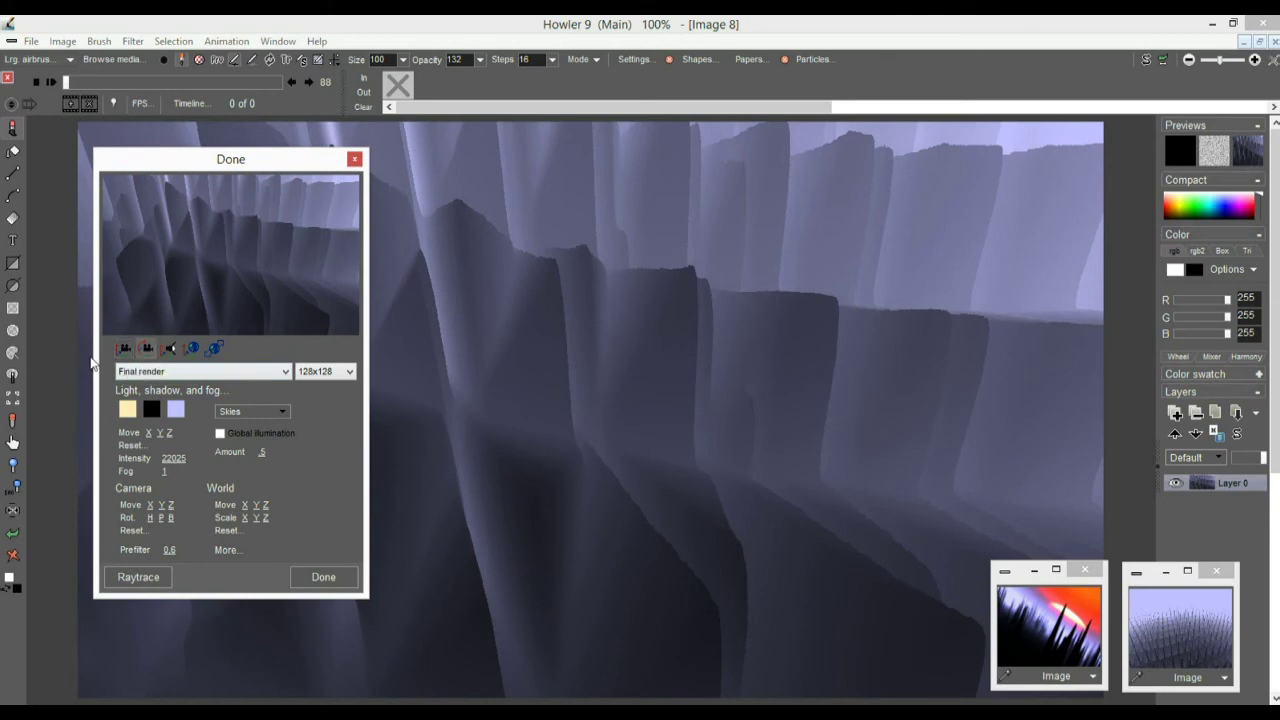
drag(240, 282, 224, 477)
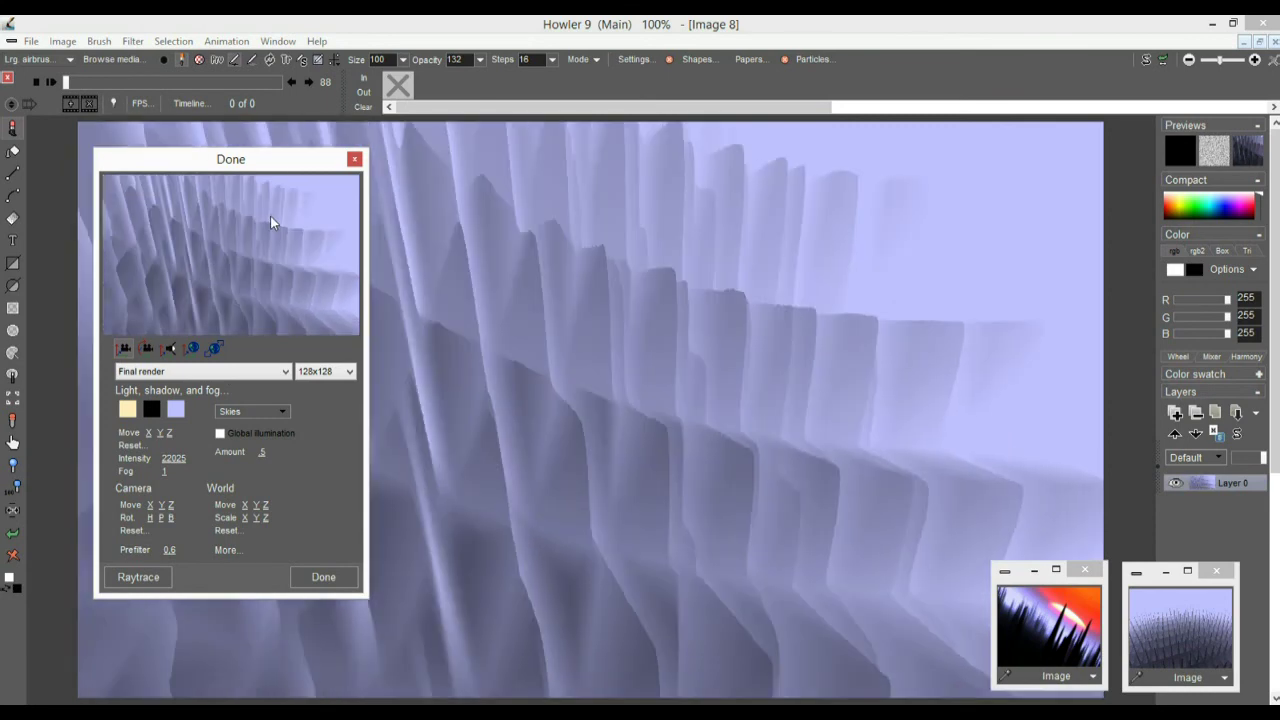
drag(270, 216, 203, 270)
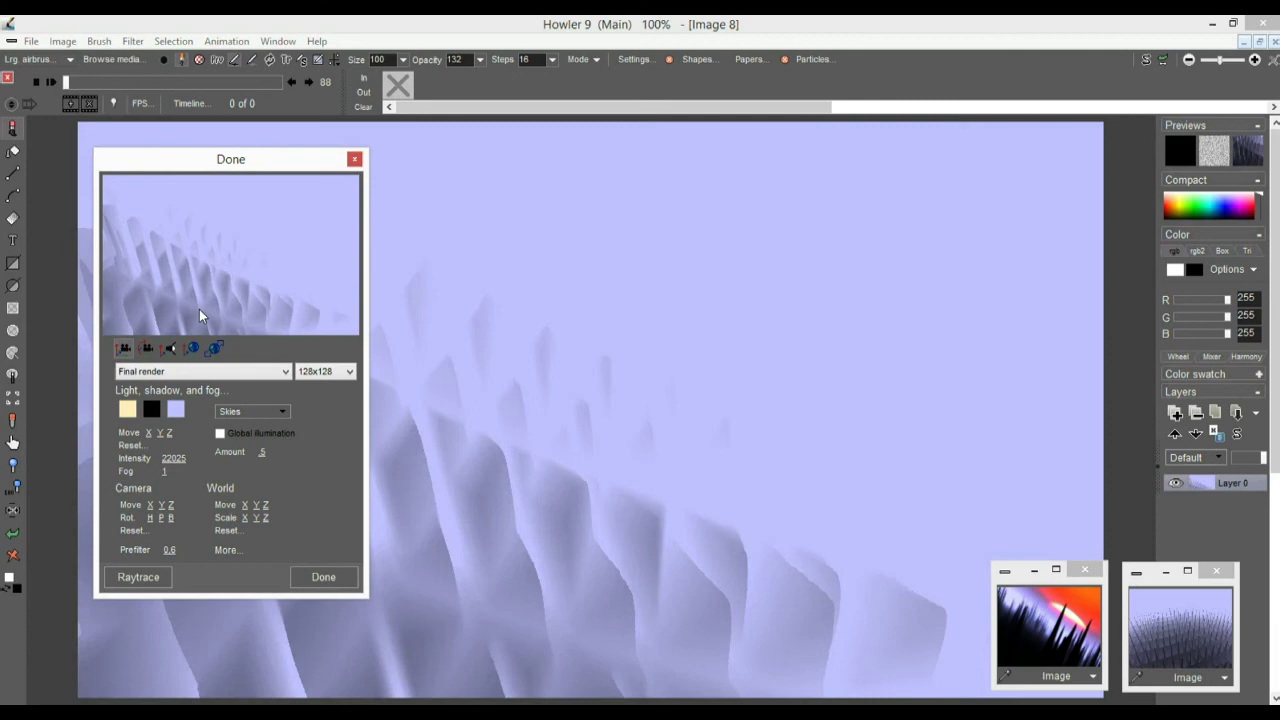
drag(199, 309, 208, 271)
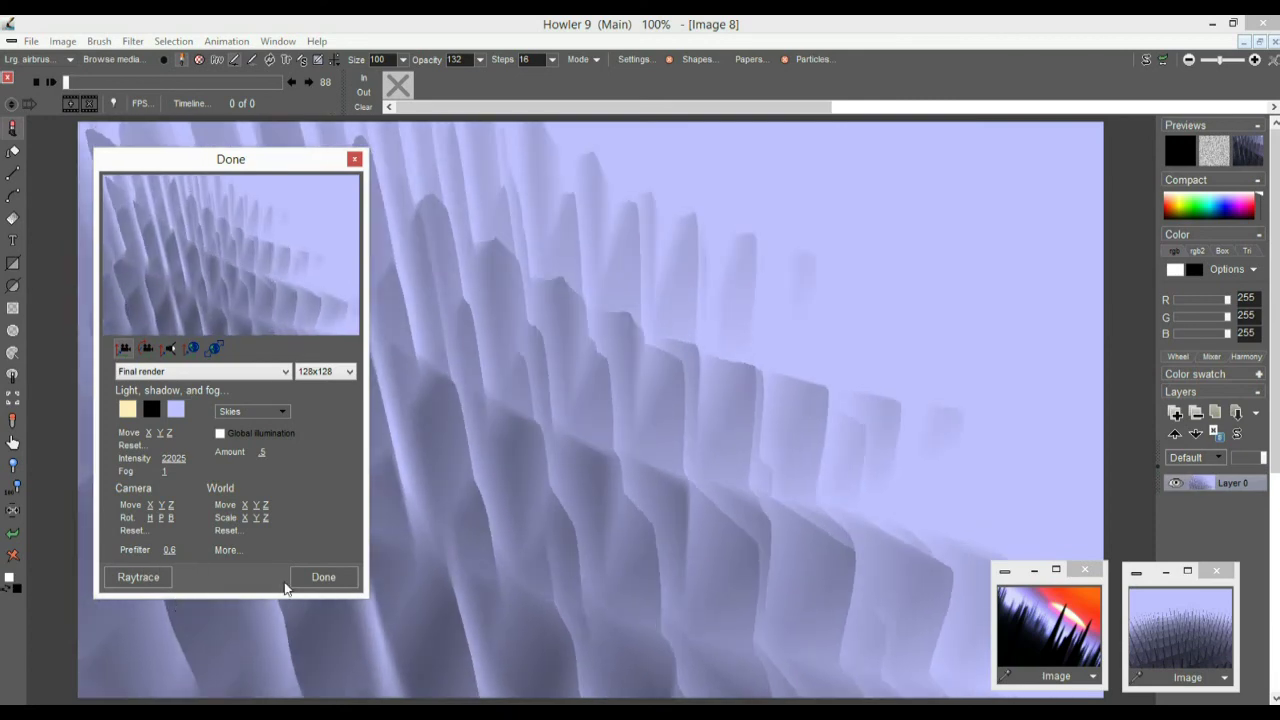
click(323, 577)
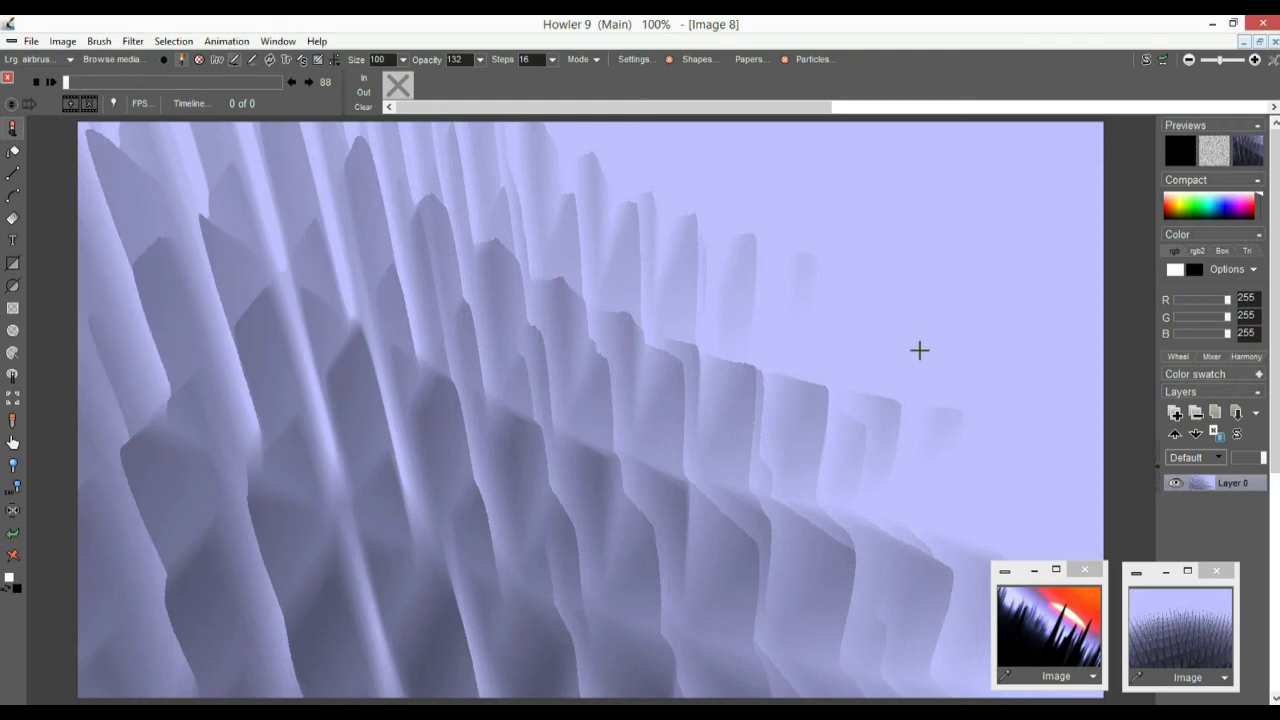
- Store a copy of the folded ridge render and place its thumbnail above the two stored ones
click(63, 41)
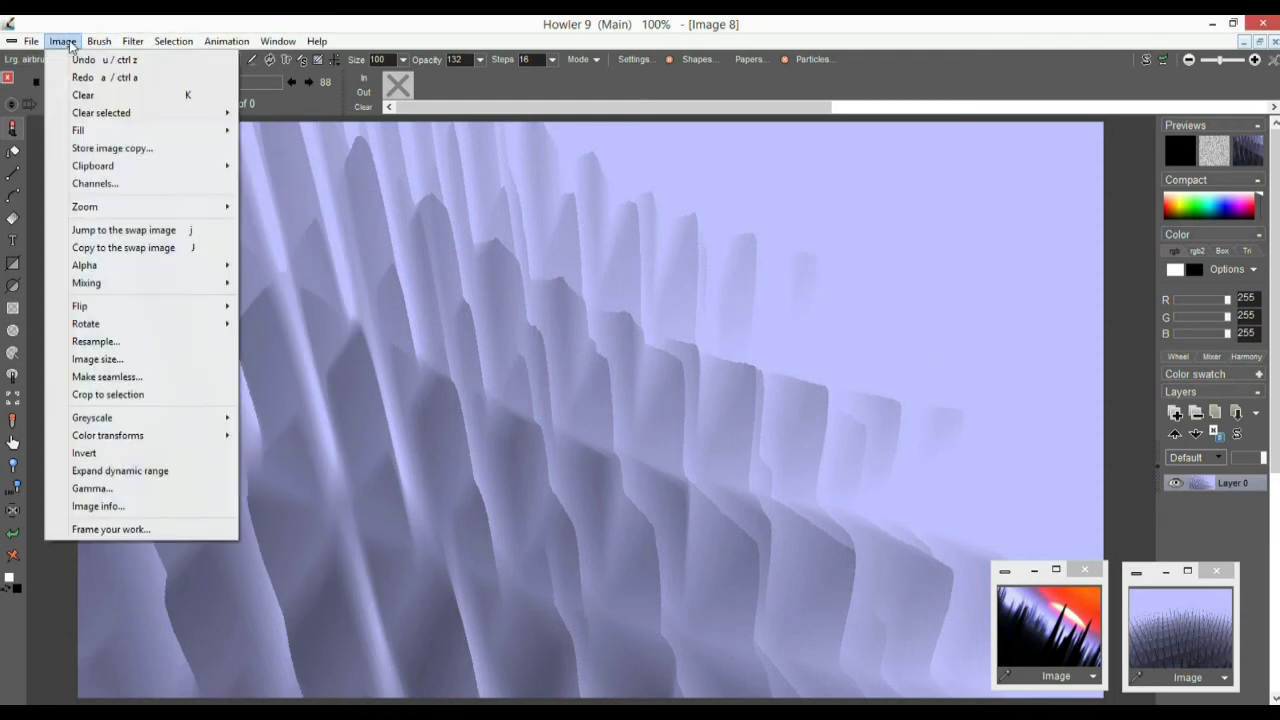
click(119, 148)
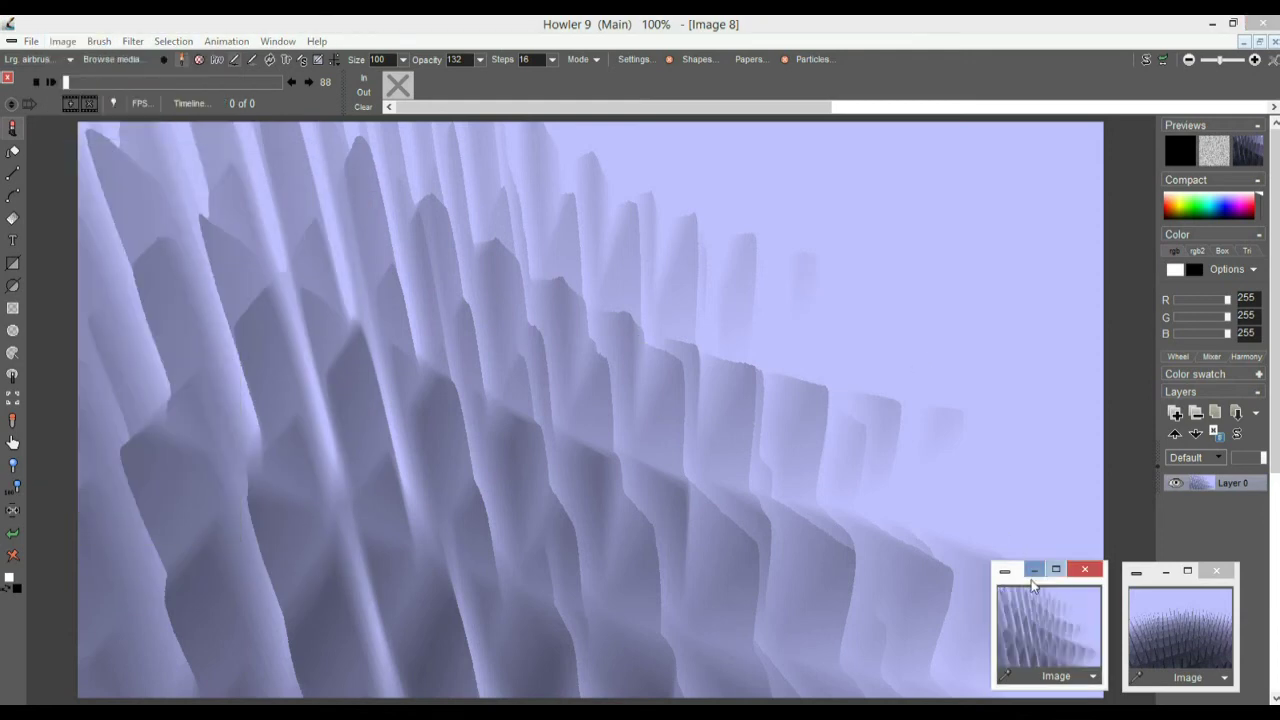
drag(1016, 578, 1108, 439)
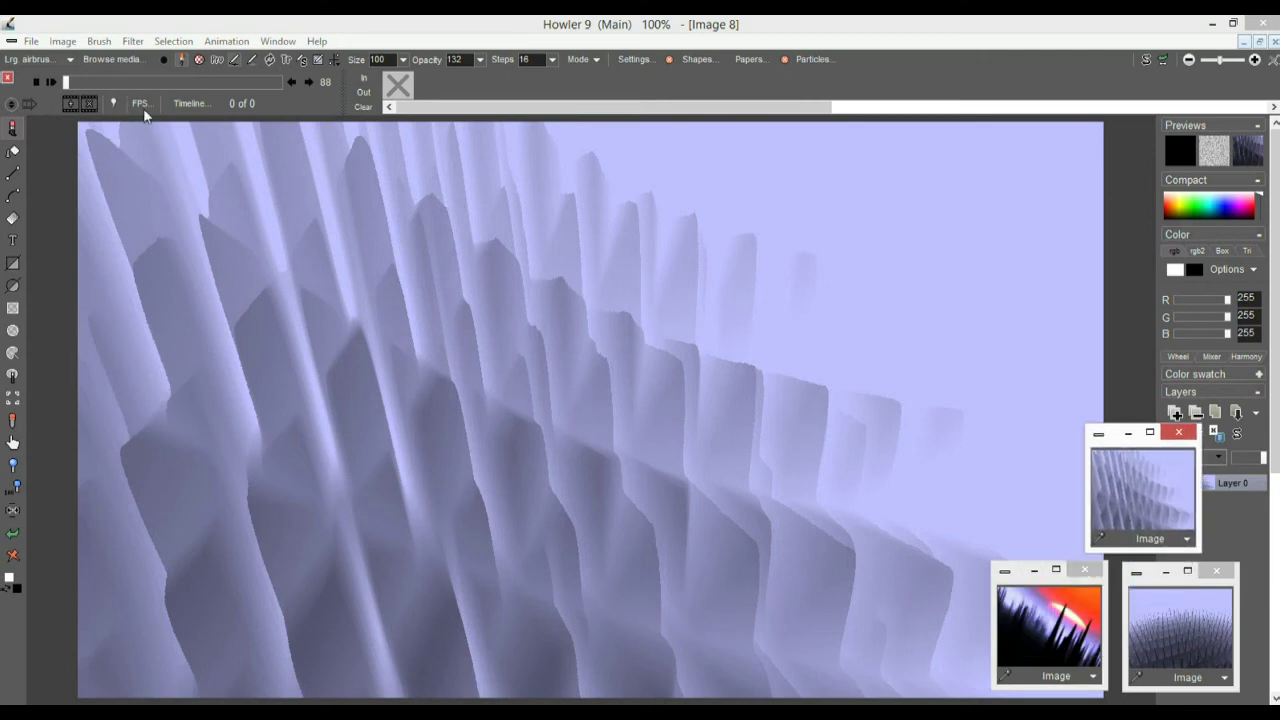
- Load the folded ridge render as terrain in Puppy Ray GPU and shift the camera across it
click(134, 42)
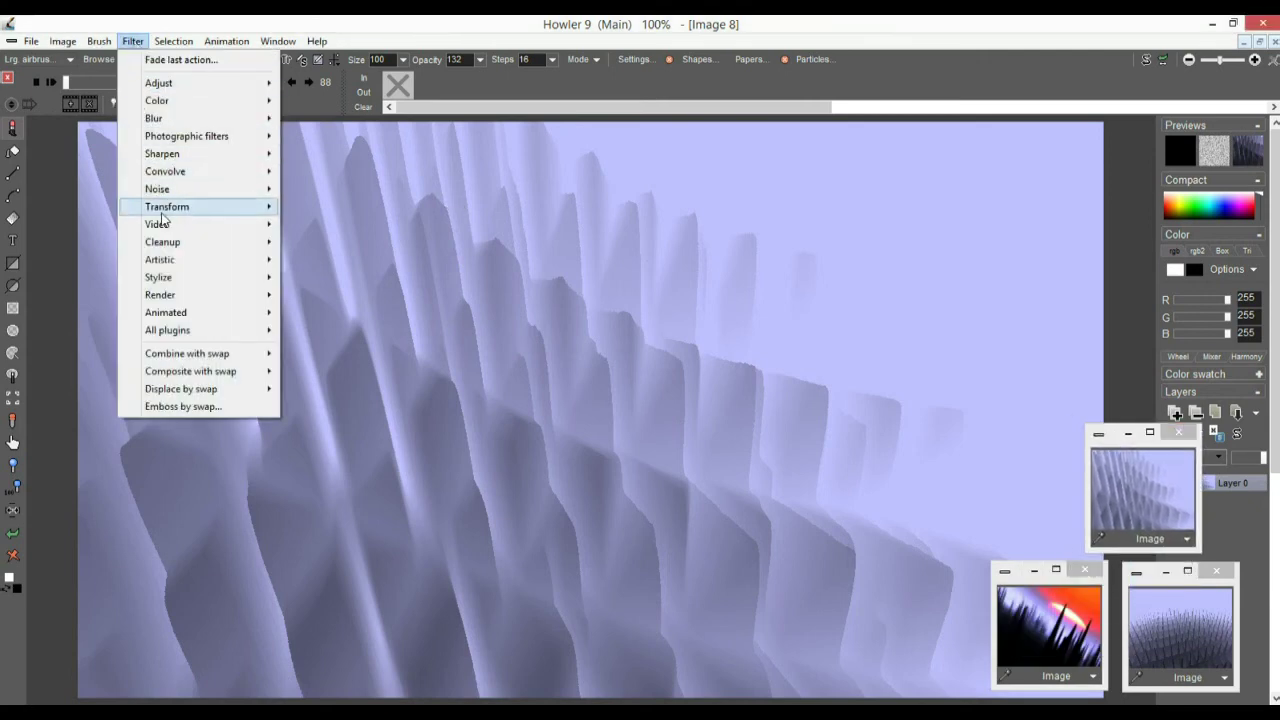
mouse_move(170, 208)
mouse_move(394, 296)
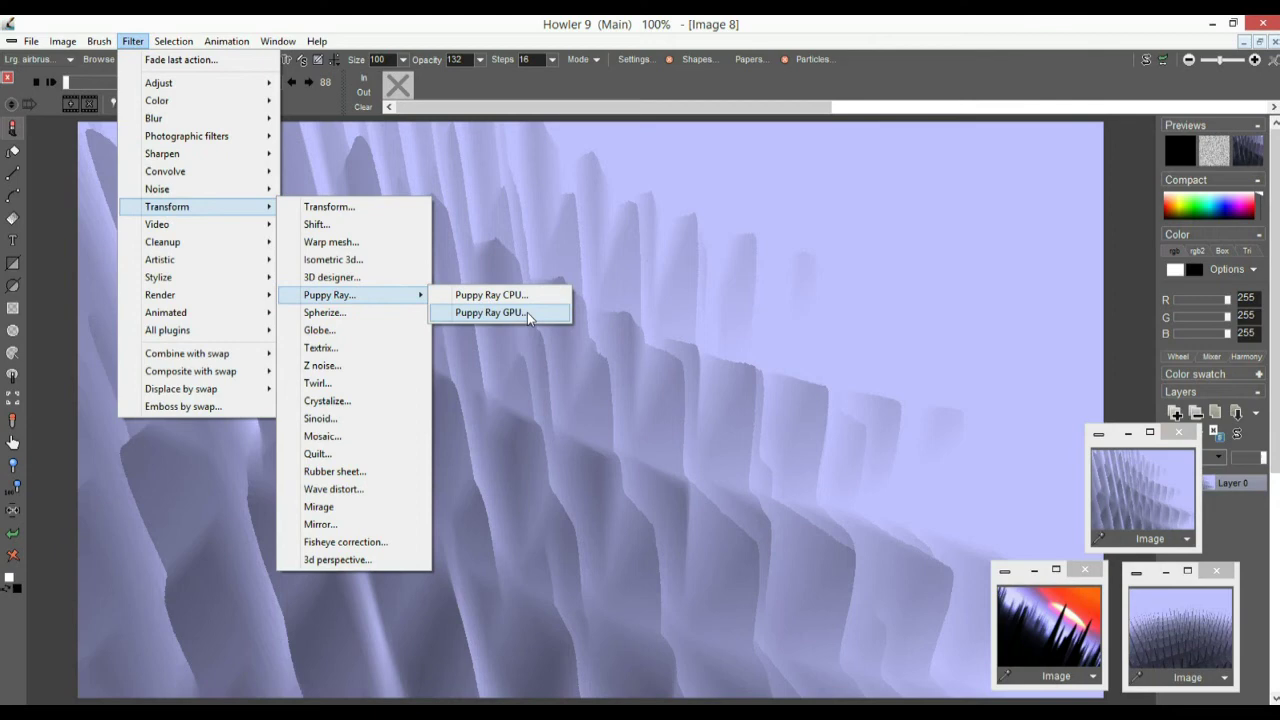
click(526, 317)
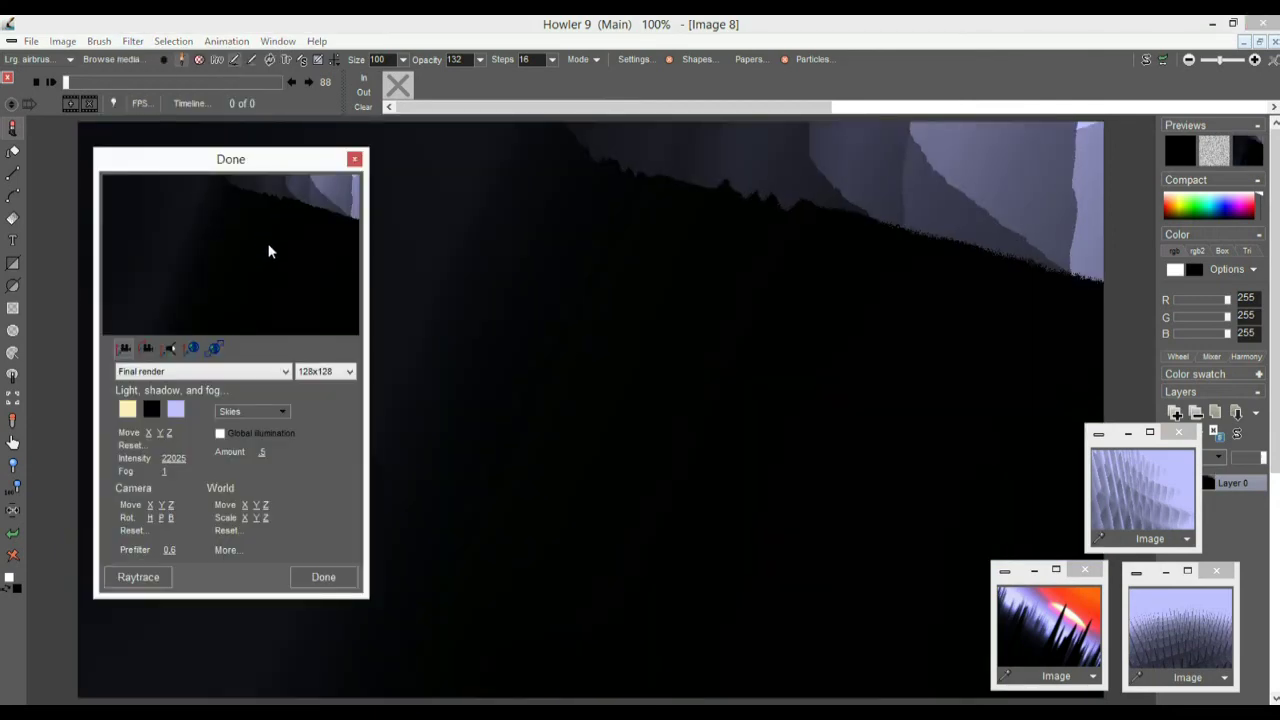
drag(277, 221, 251, 288)
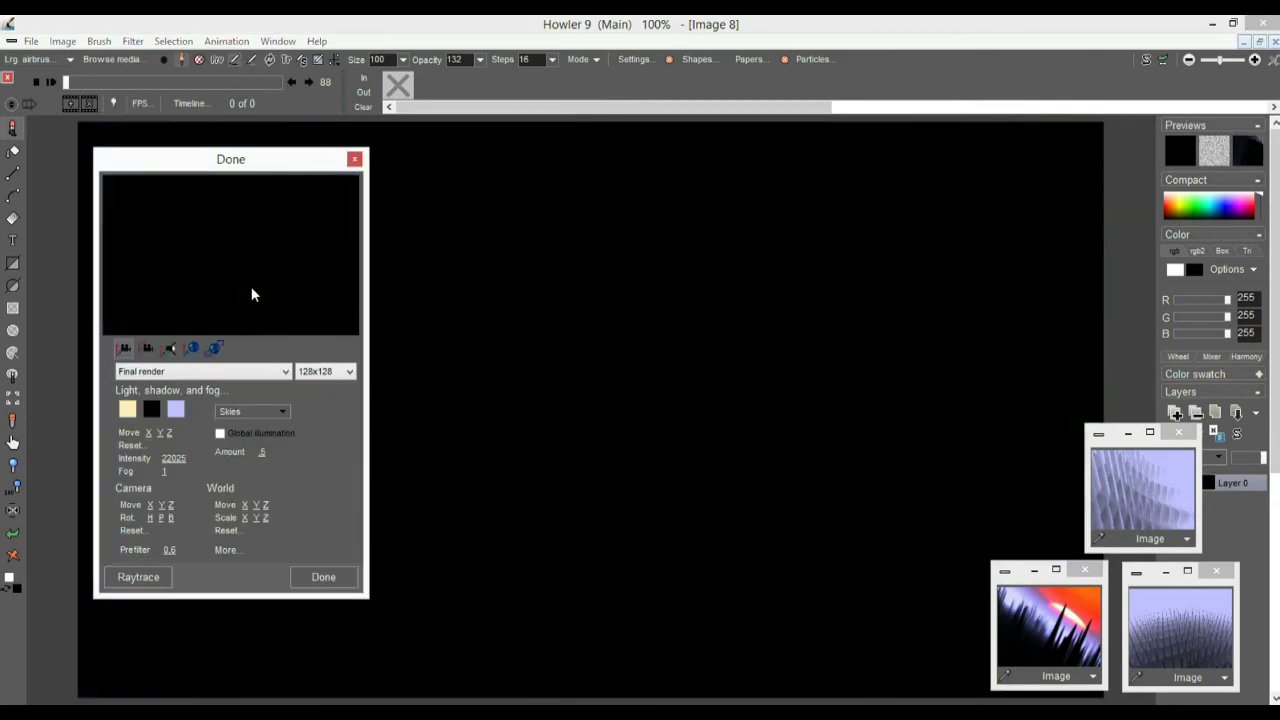
- Reset the world settings and rescale the terrain in Z and Y until tall ridges stand below the sky
click(237, 529)
mouse_move(271, 515)
mouse_down()
mouse_move(236, 519)
mouse_move(266, 516)
mouse_up()
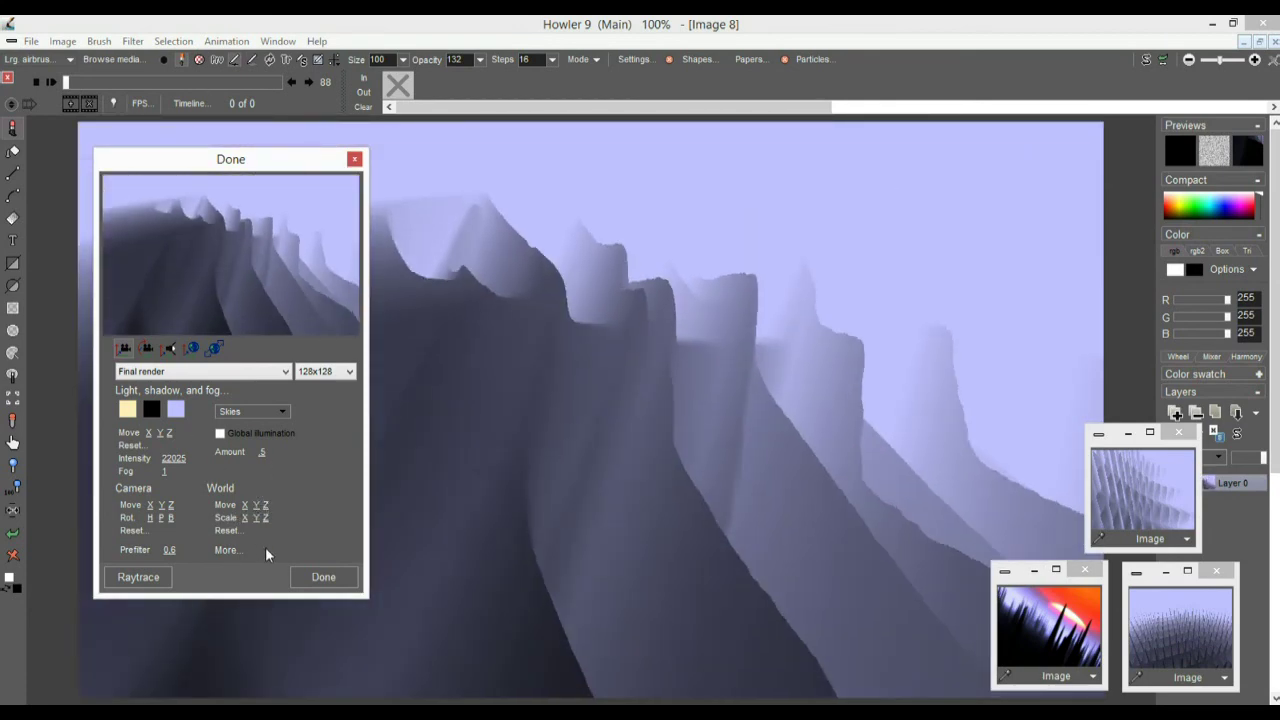
drag(255, 519, 228, 519)
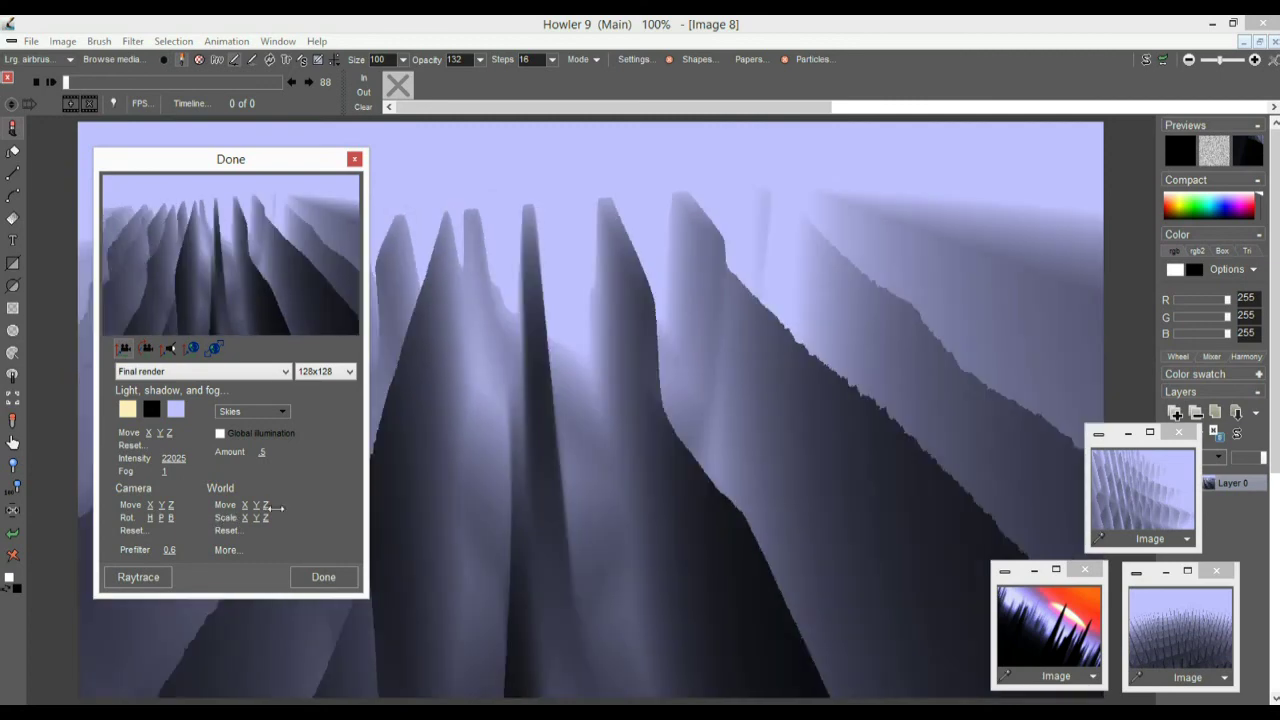
- Choose the sunset sky and set the fog color to dark teal
click(240, 410)
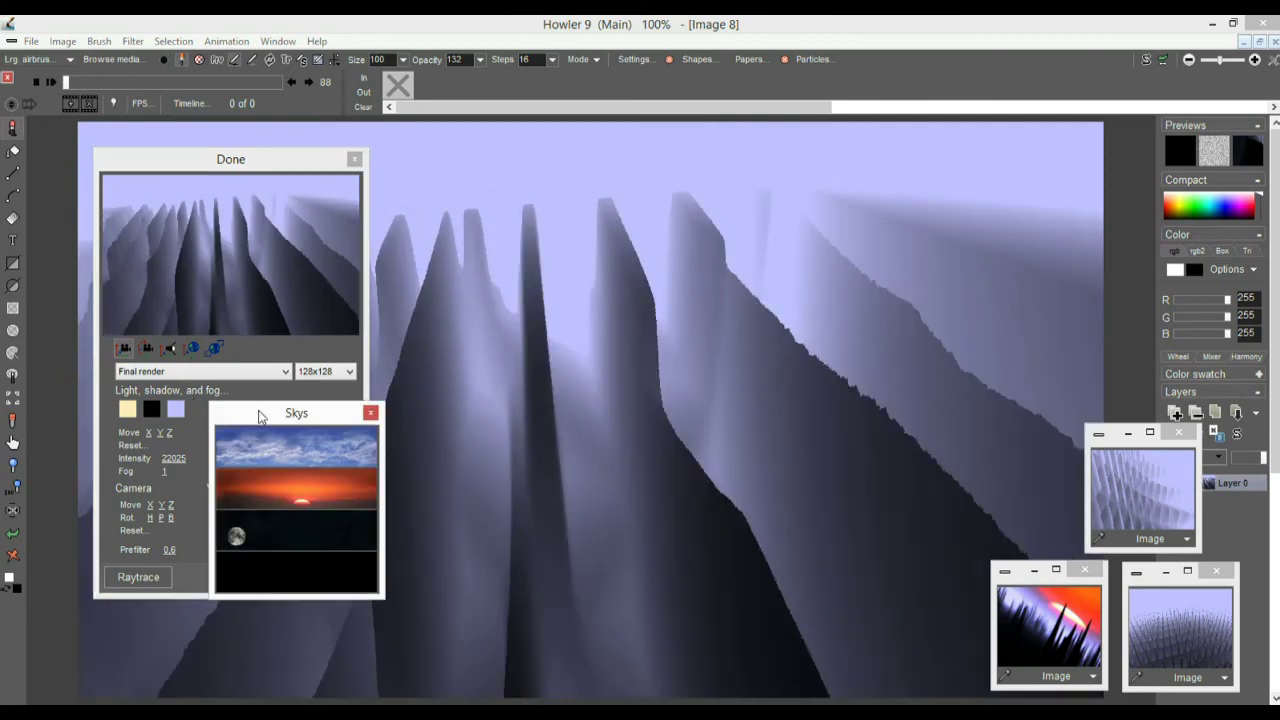
click(304, 486)
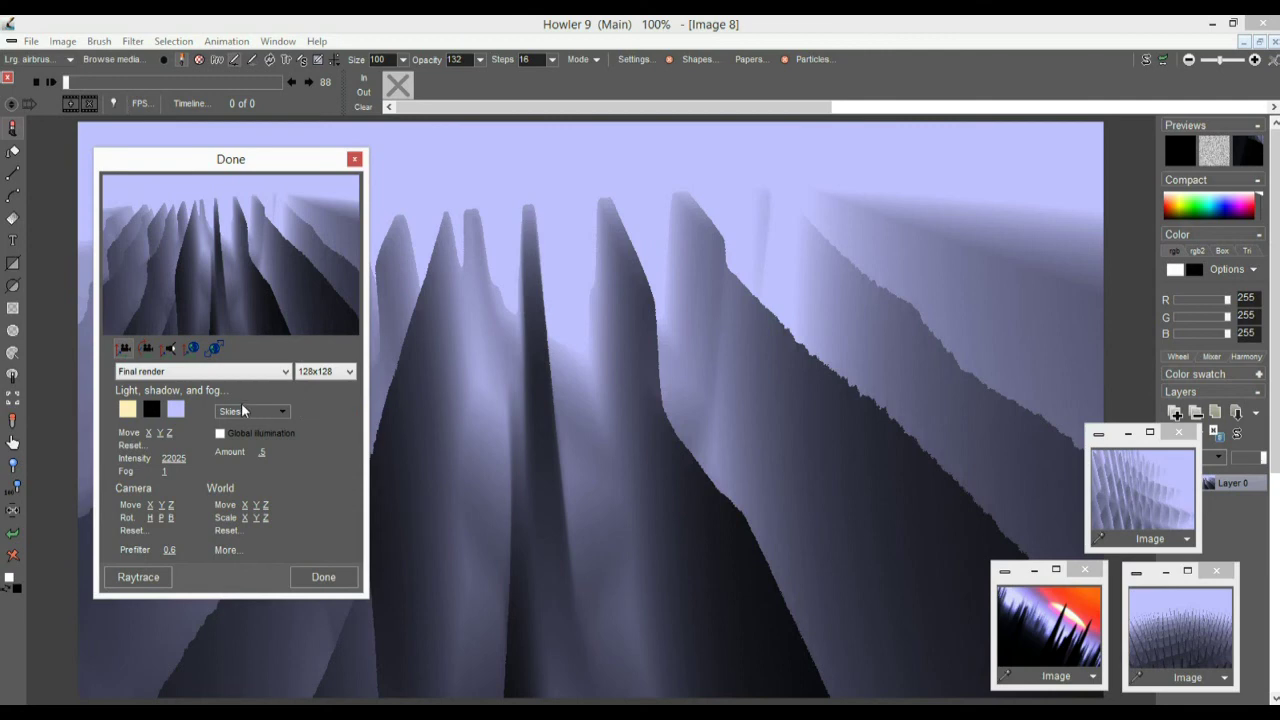
click(177, 410)
drag(688, 420, 699, 367)
click(628, 350)
click(772, 299)
- Set the shadow color to muted red, the light intensity to 21515 and the fog to 1.82
click(152, 410)
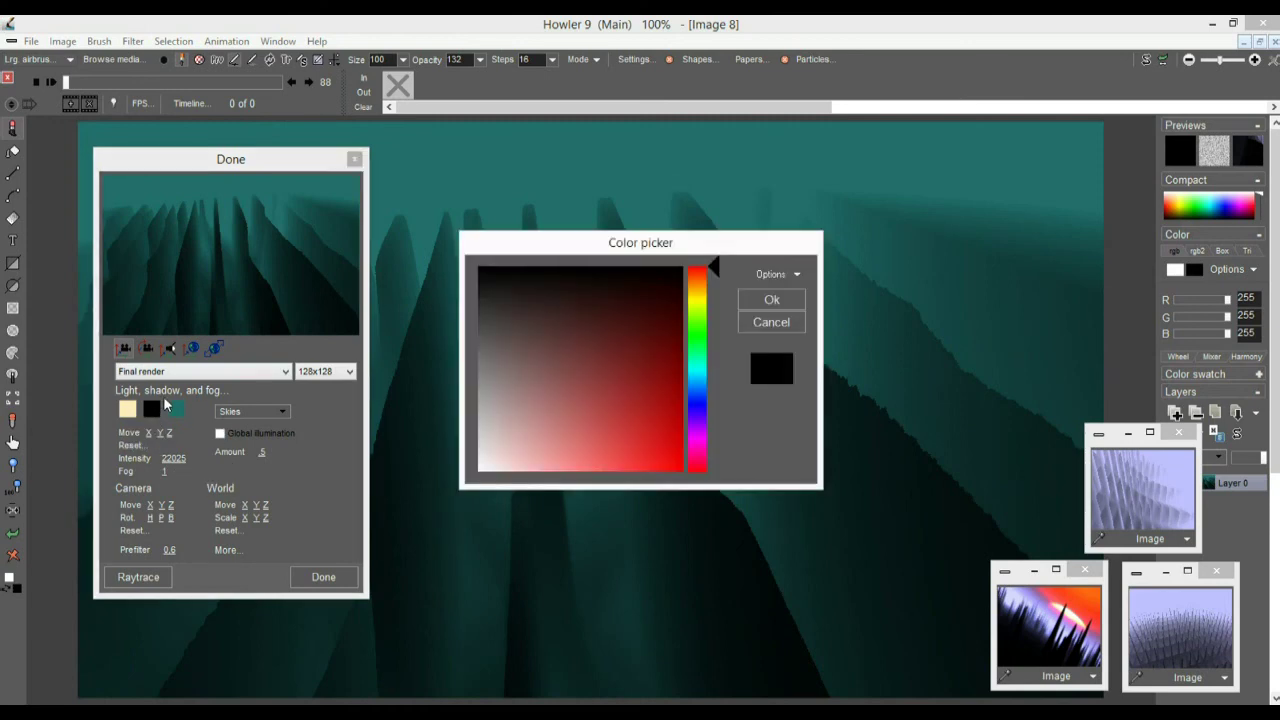
click(615, 395)
click(774, 299)
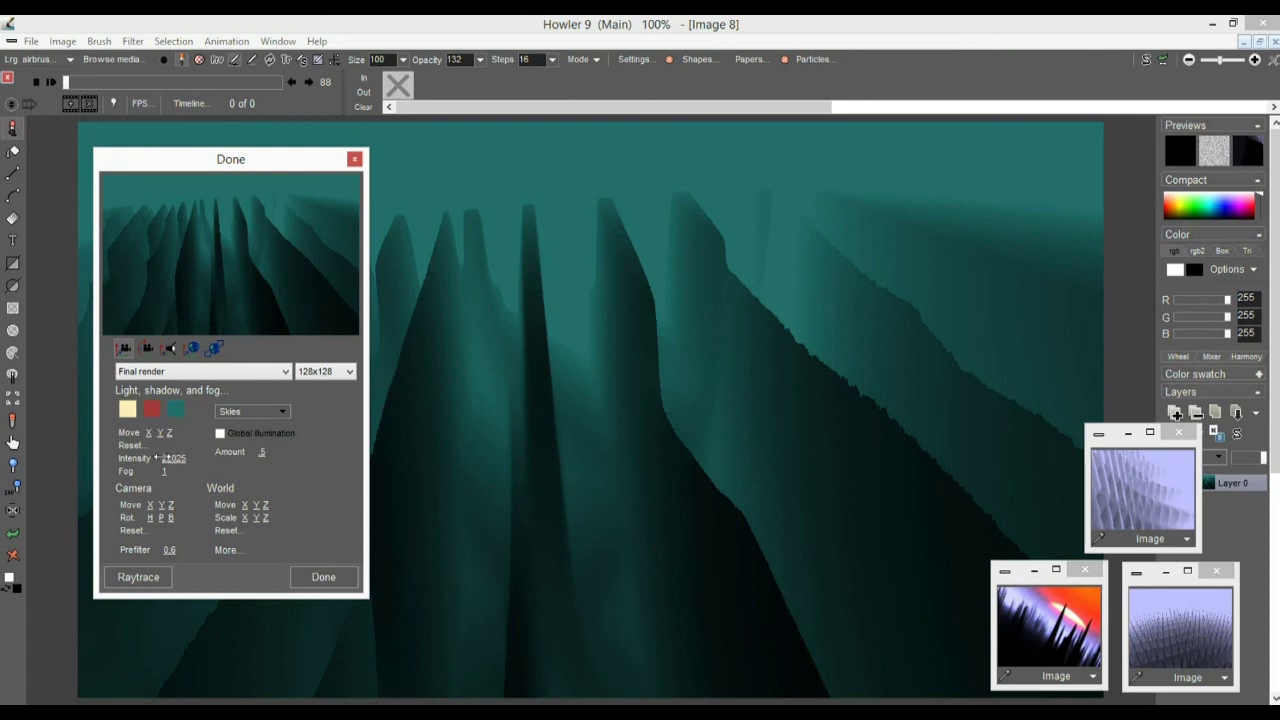
drag(164, 471, 181, 470)
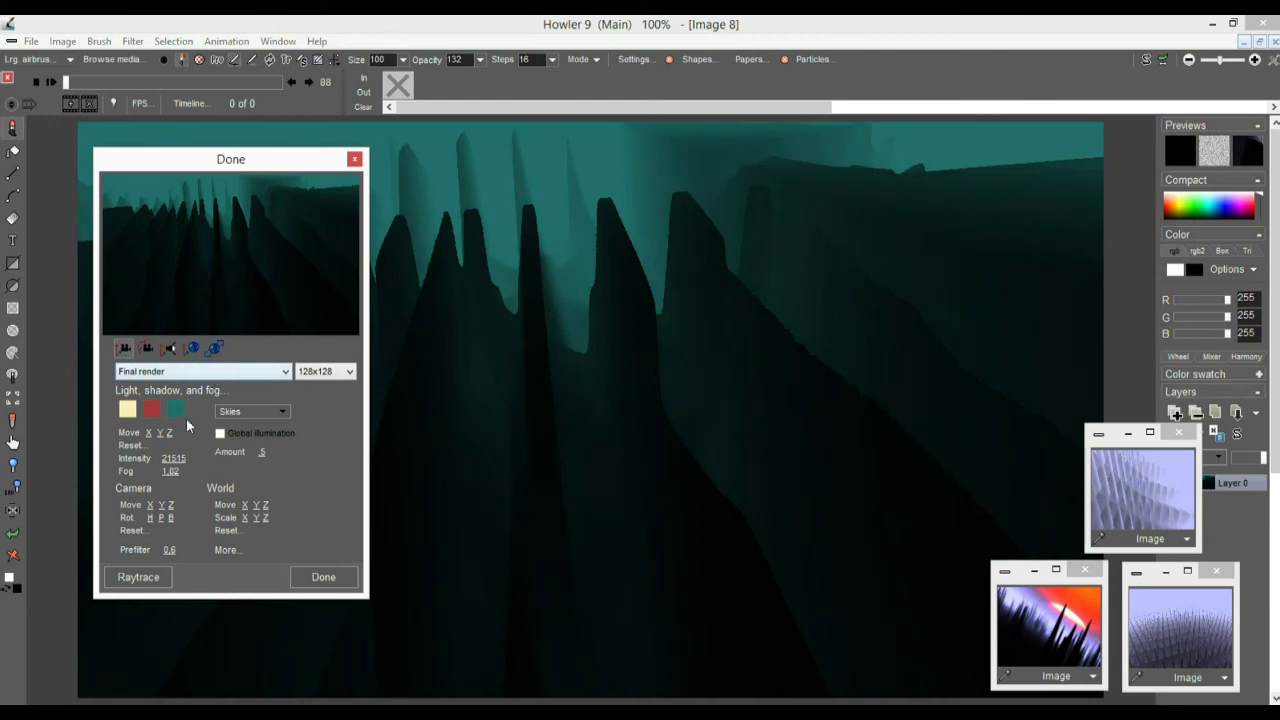
- Rotate the camera until the ridge slopes diagonally across the frame with the sunset sky and sun beyond it
click(145, 347)
drag(274, 232, 786, 330)
drag(362, 224, 367, 290)
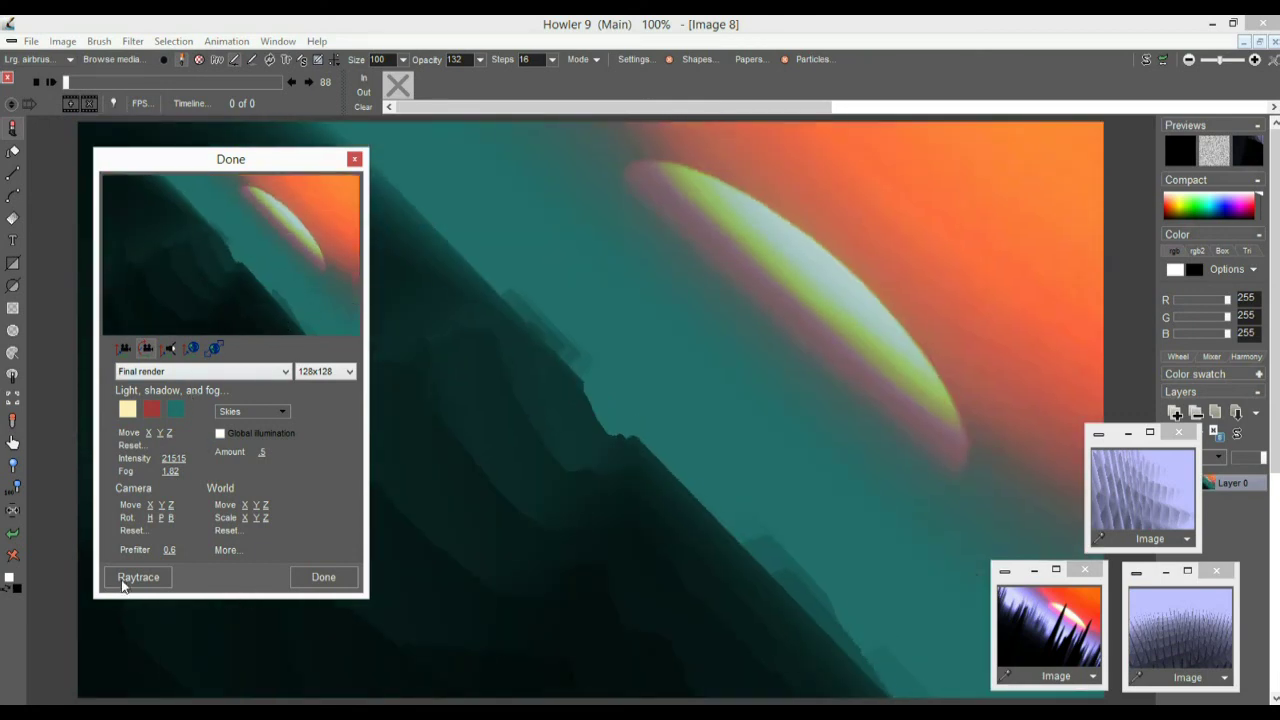
- Increase the fog to 2.94 and accept the finished terrain render
drag(158, 471, 192, 478)
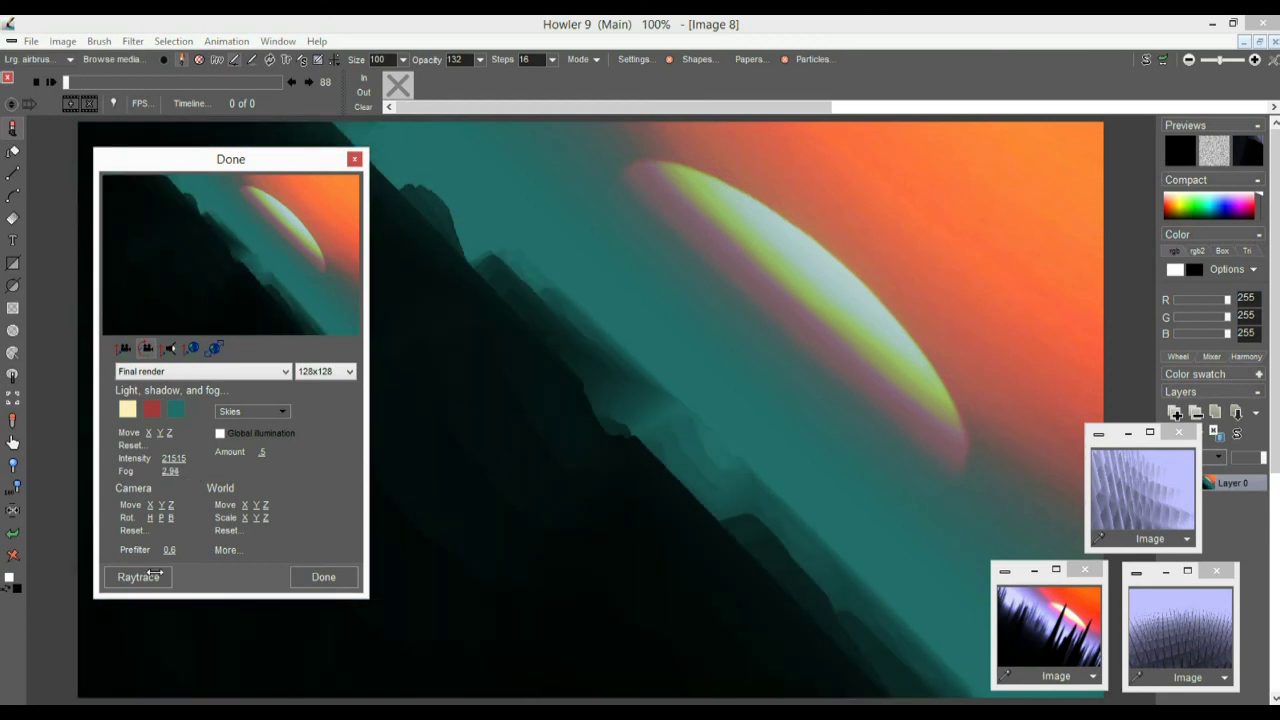
click(323, 578)
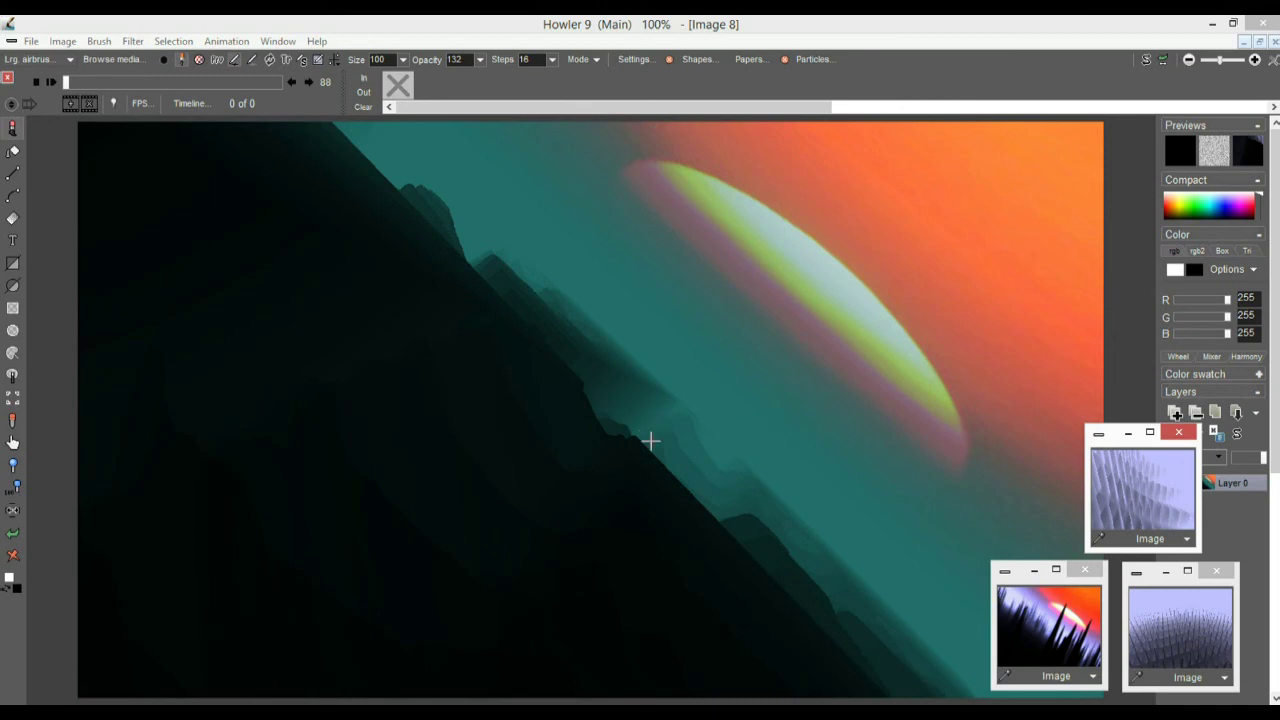
- Open the Puppy Ray GPU transform filter for the rendered sunset ridge image
scroll(786, 452, up, 1)
scroll(797, 460, down, 1)
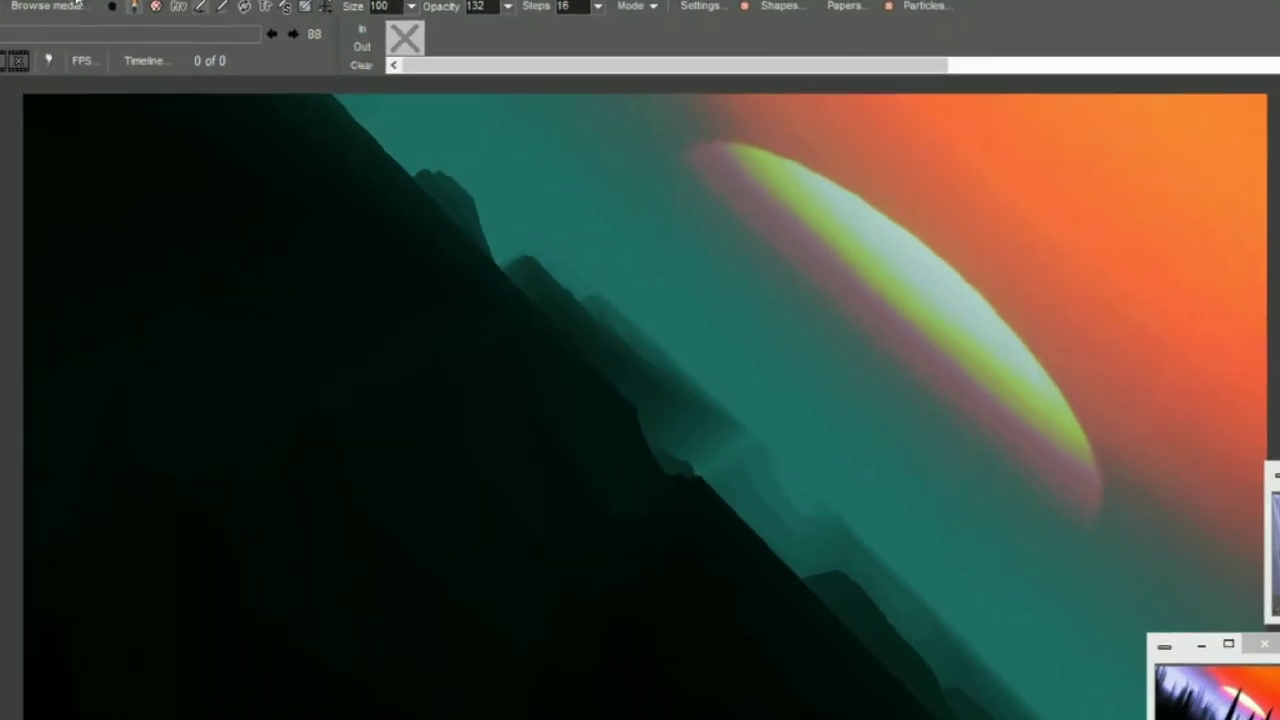
click(103, 11)
mouse_move(176, 203)
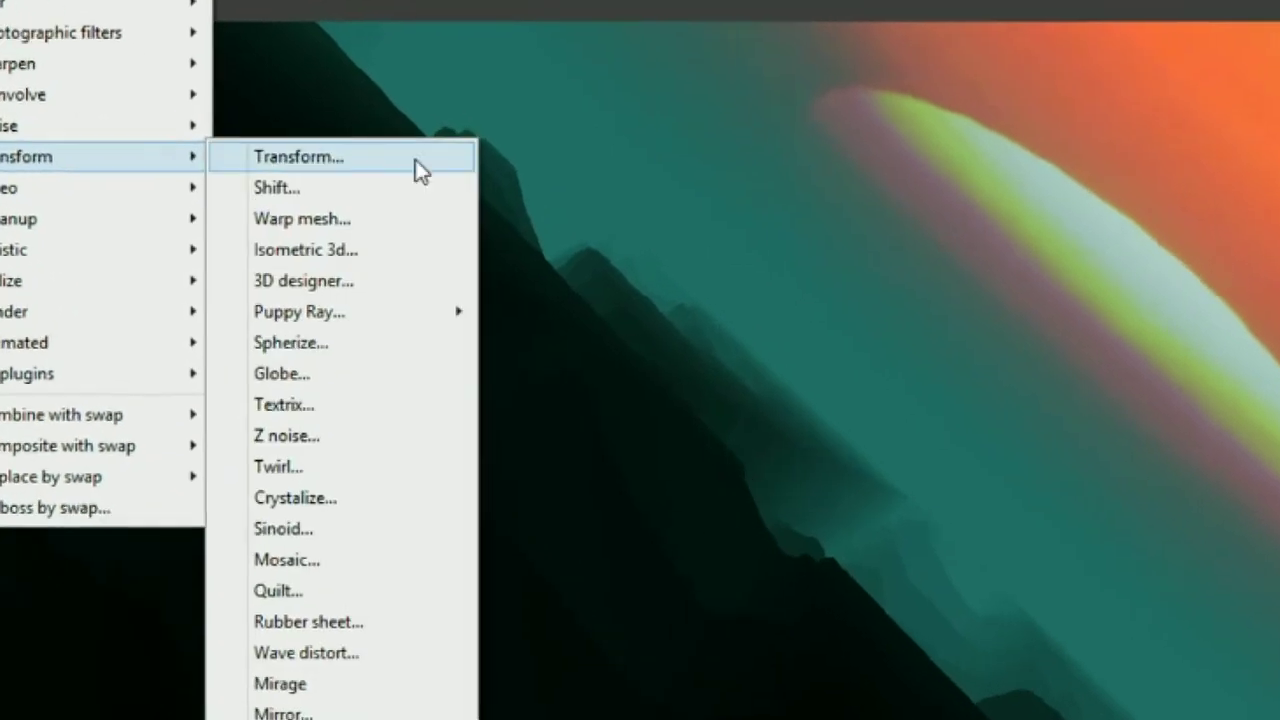
mouse_move(368, 310)
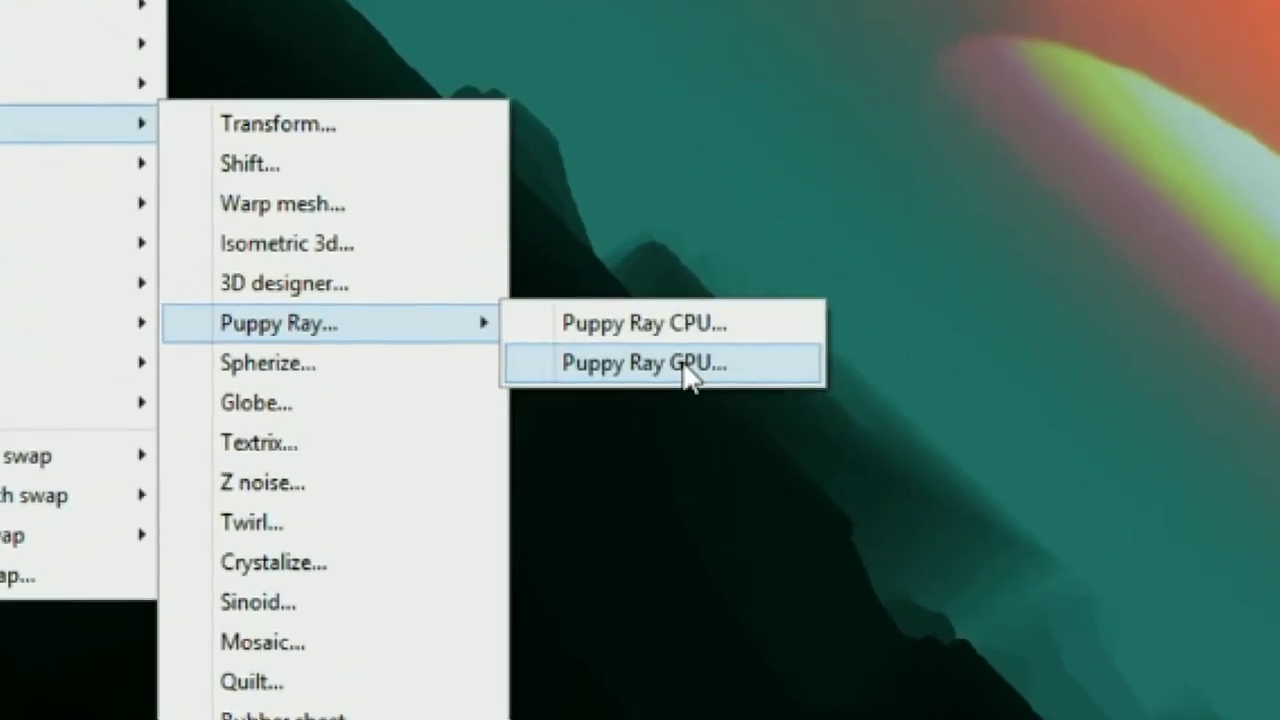